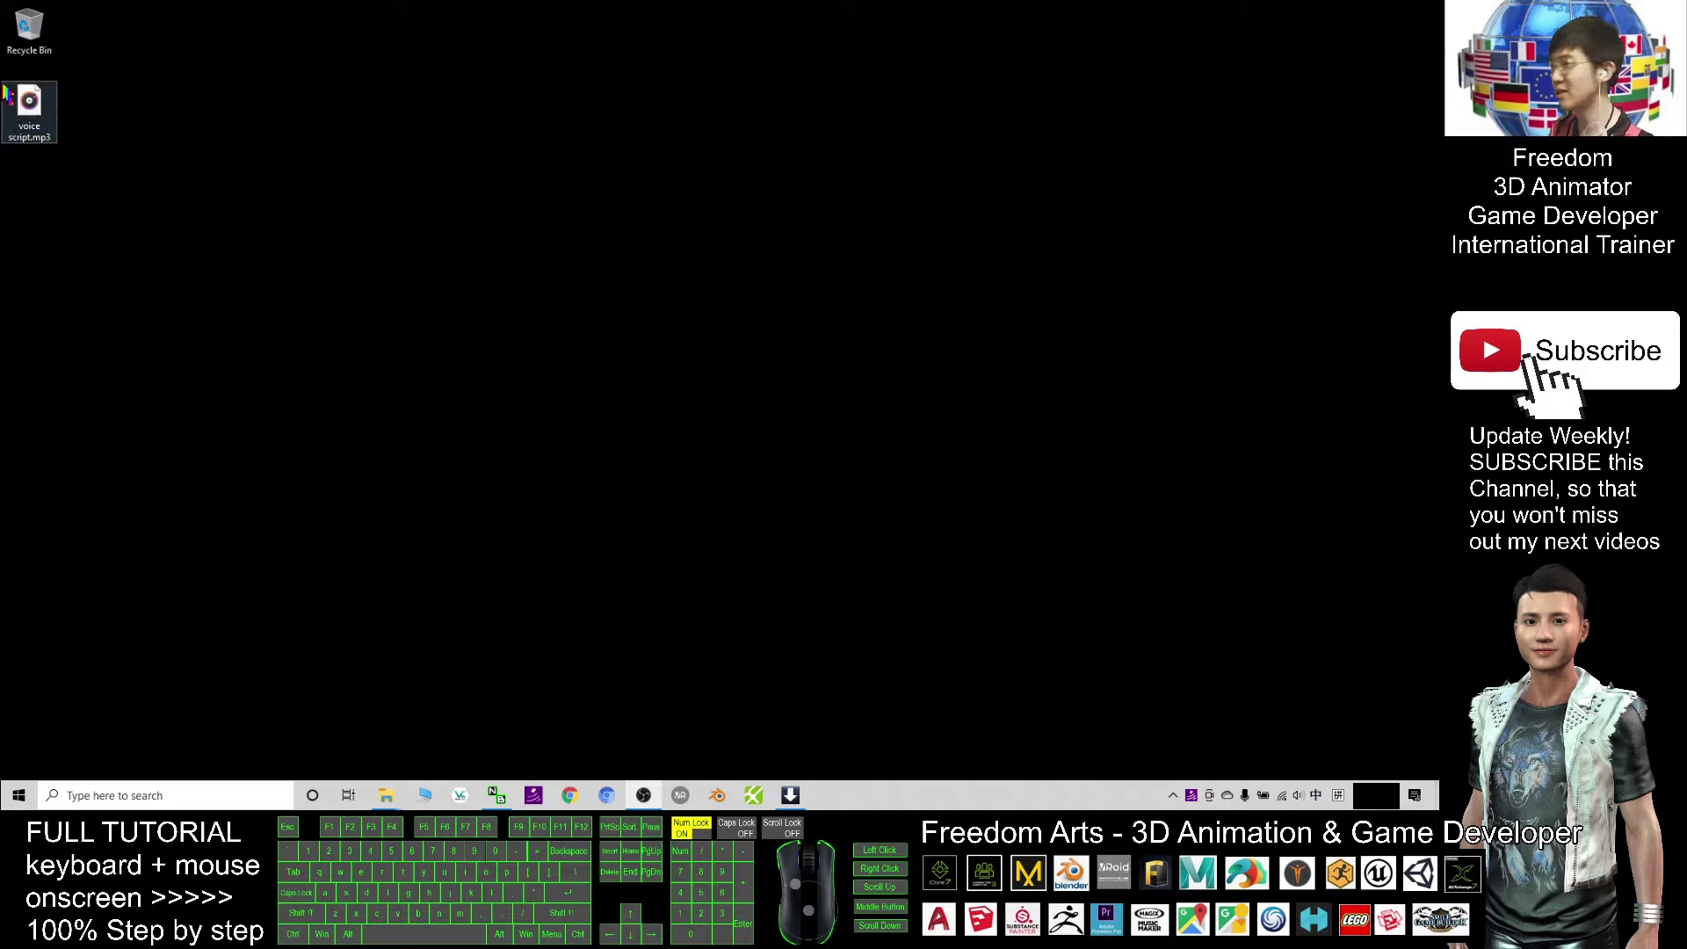
Select voice script.mp3 on the desktop to view its details.
{"action": "left_click", "coordinate": [41, 120]}
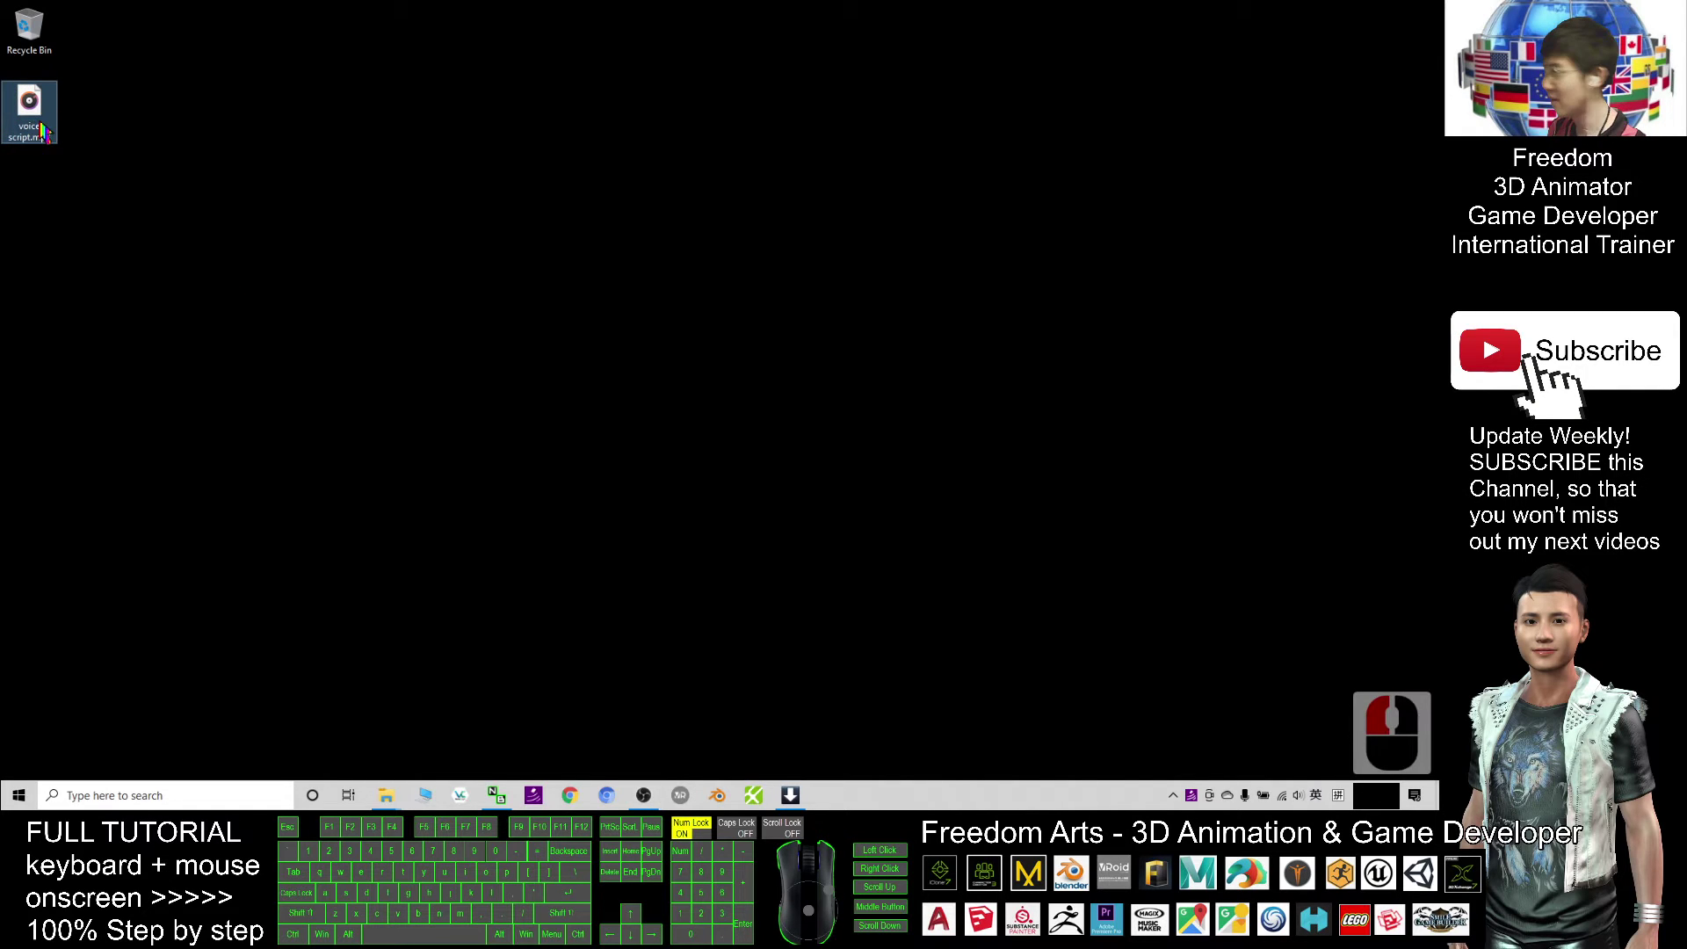
{"action": "left_click", "coordinate": [314, 101]}
{"action": "left_click", "coordinate": [111, 120]}
{"action": "left_click", "coordinate": [311, 153]}
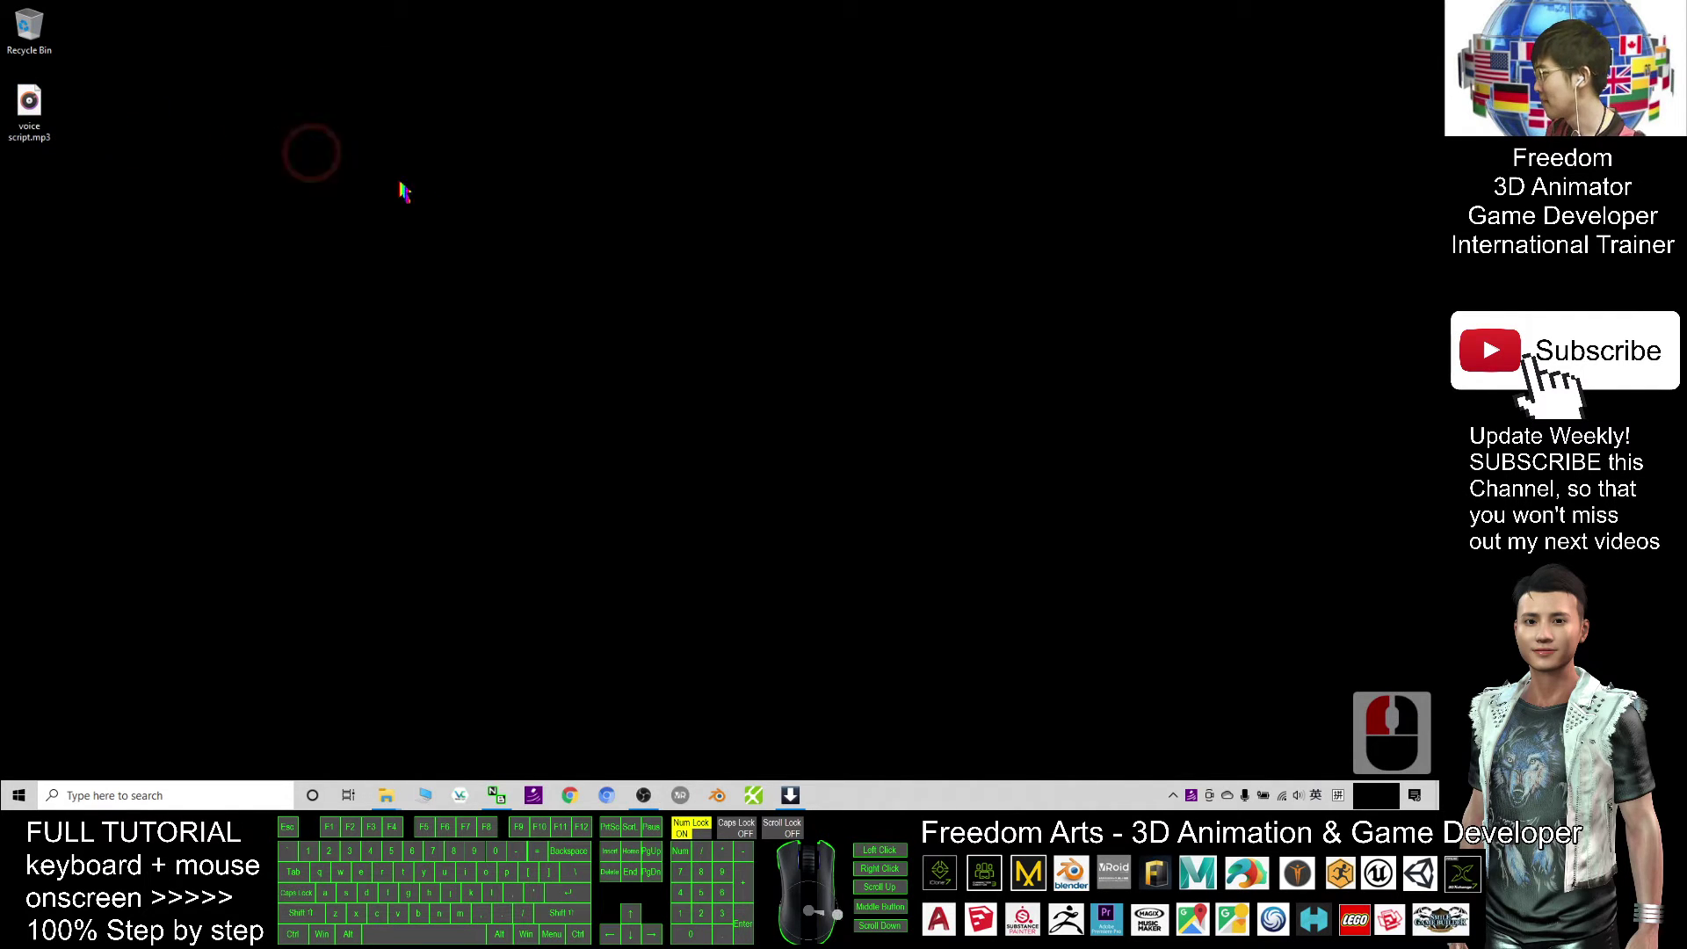
{"action": "left_click", "coordinate": [32, 132]}
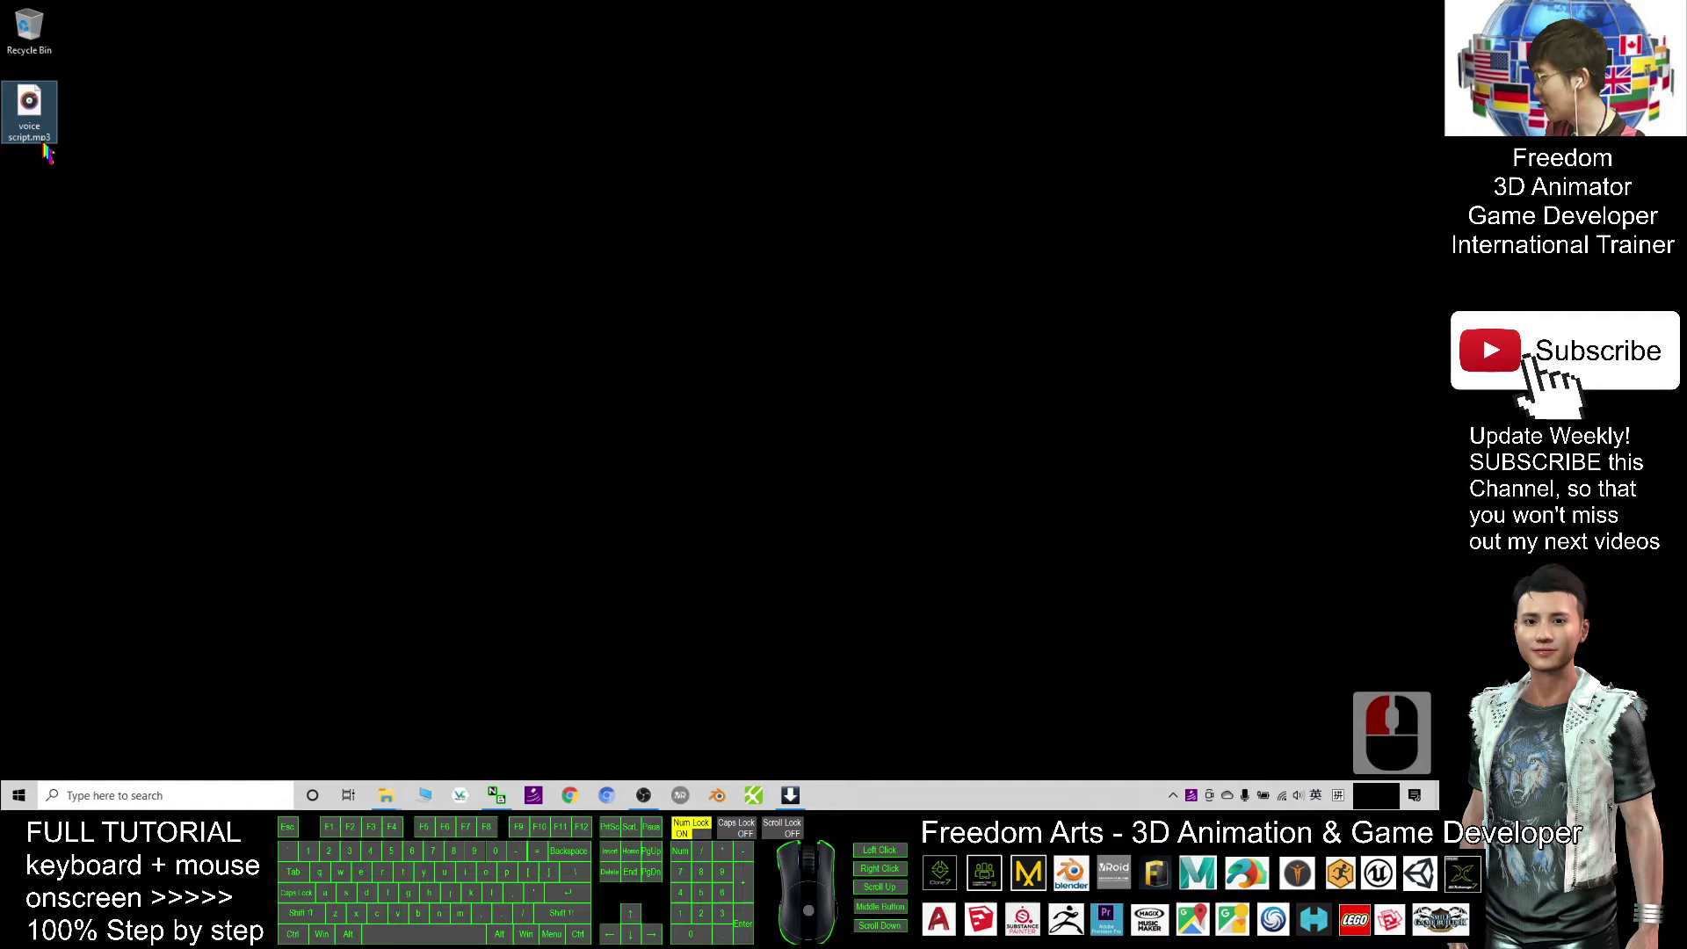
Launch a new File Explorer window on Quick access from the taskbar.
{"action": "right_click", "coordinate": [387, 791]}
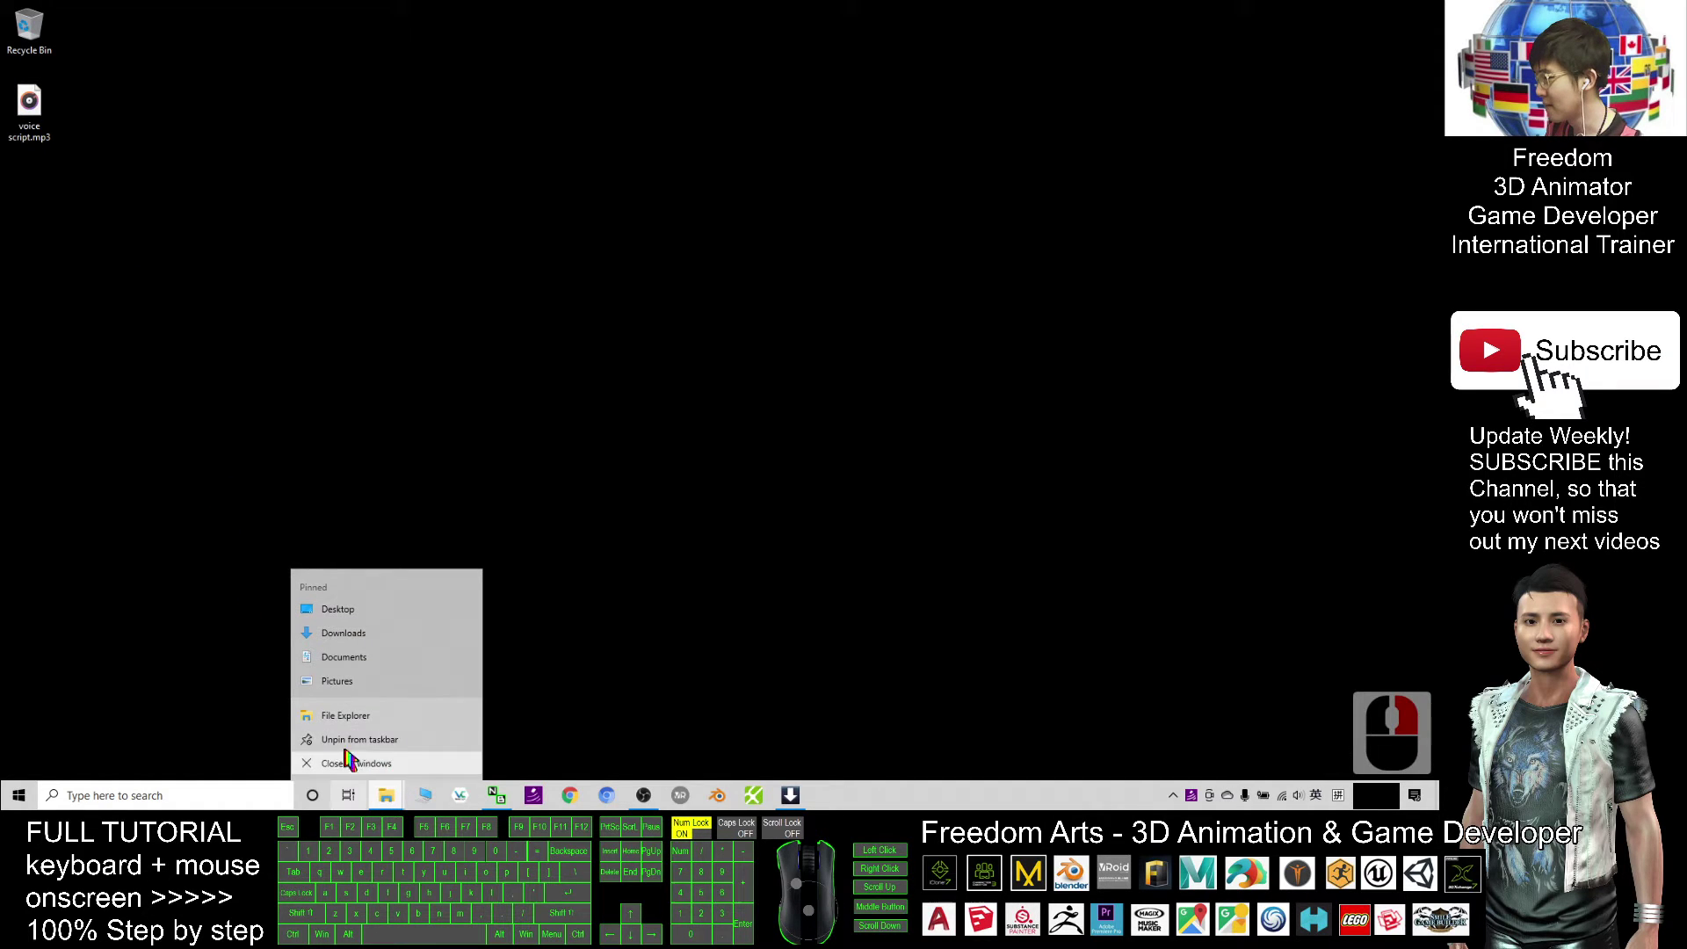
{"action": "left_click", "coordinate": [352, 716]}
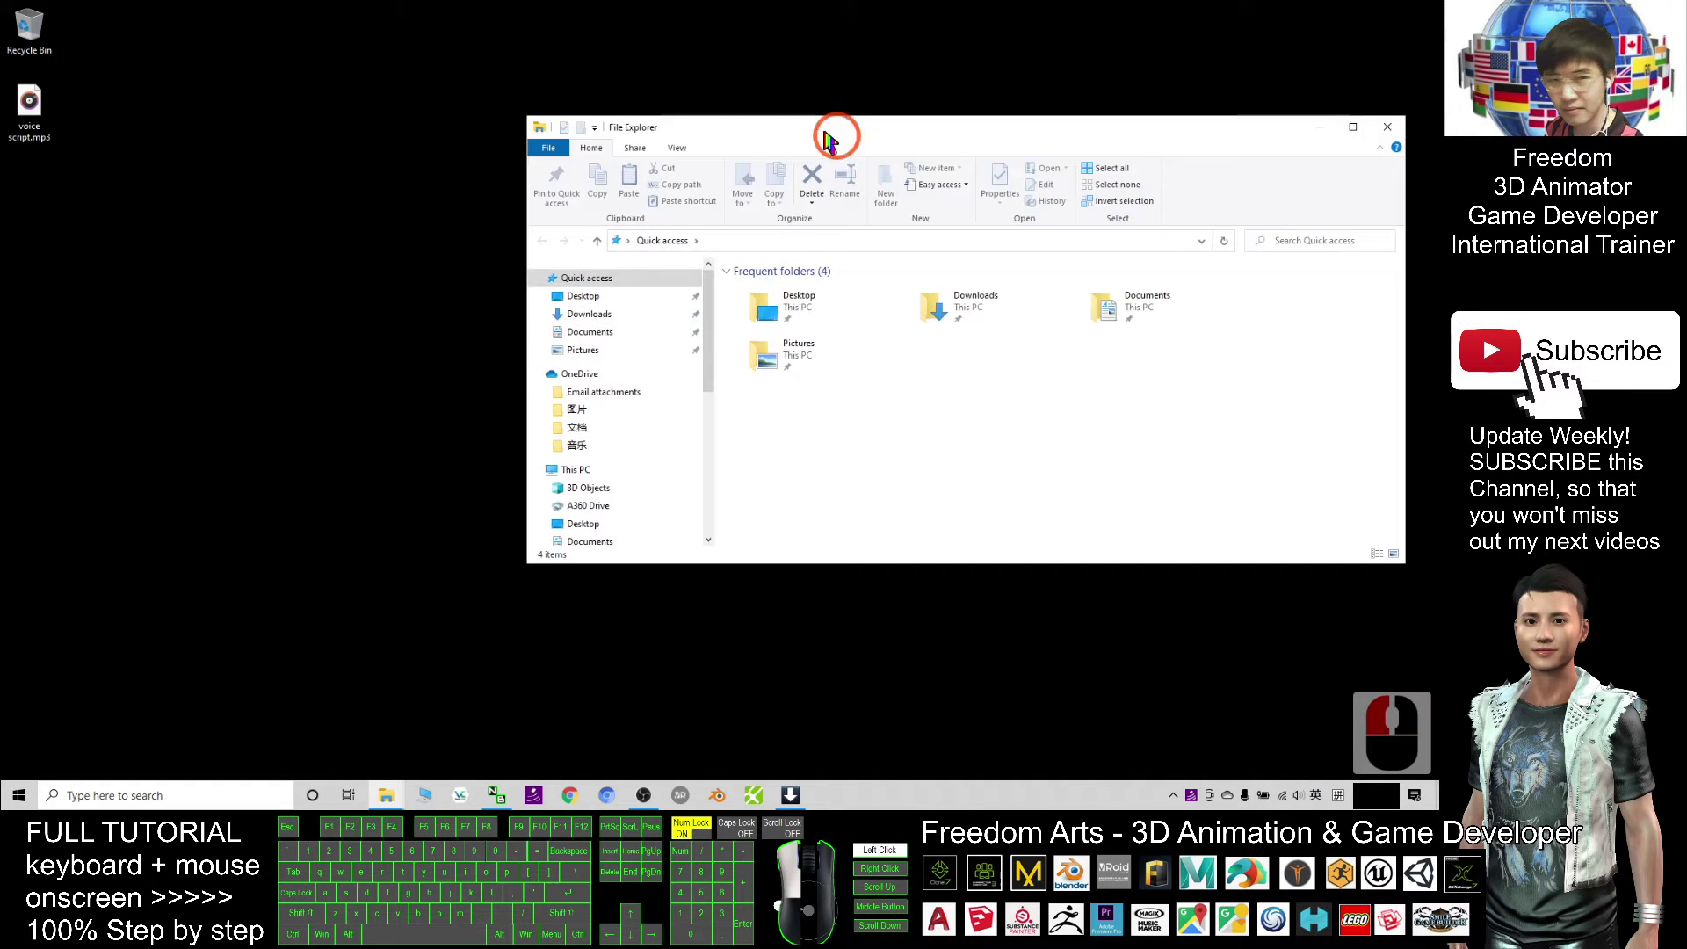
{"action": "left_click_drag", "start_coordinate": [836, 133], "coordinate": [457, 145]}
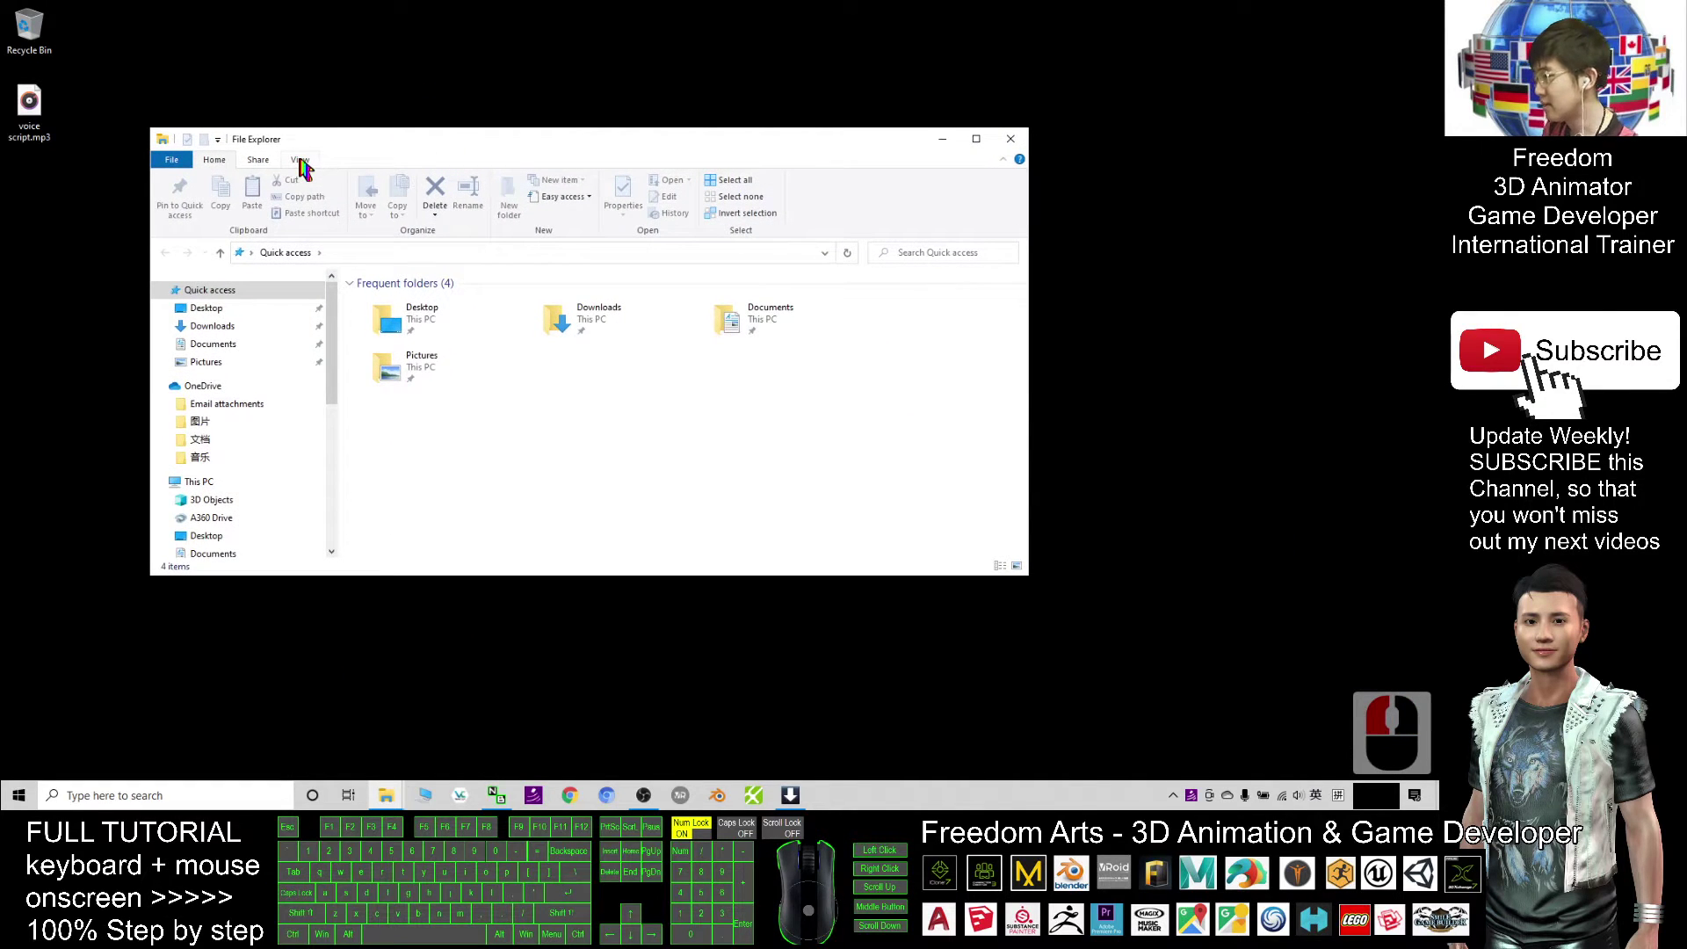
Confirm Folder Options View settings show extensions and hidden items, then close Explorer.
{"action": "left_click", "coordinate": [300, 161]}
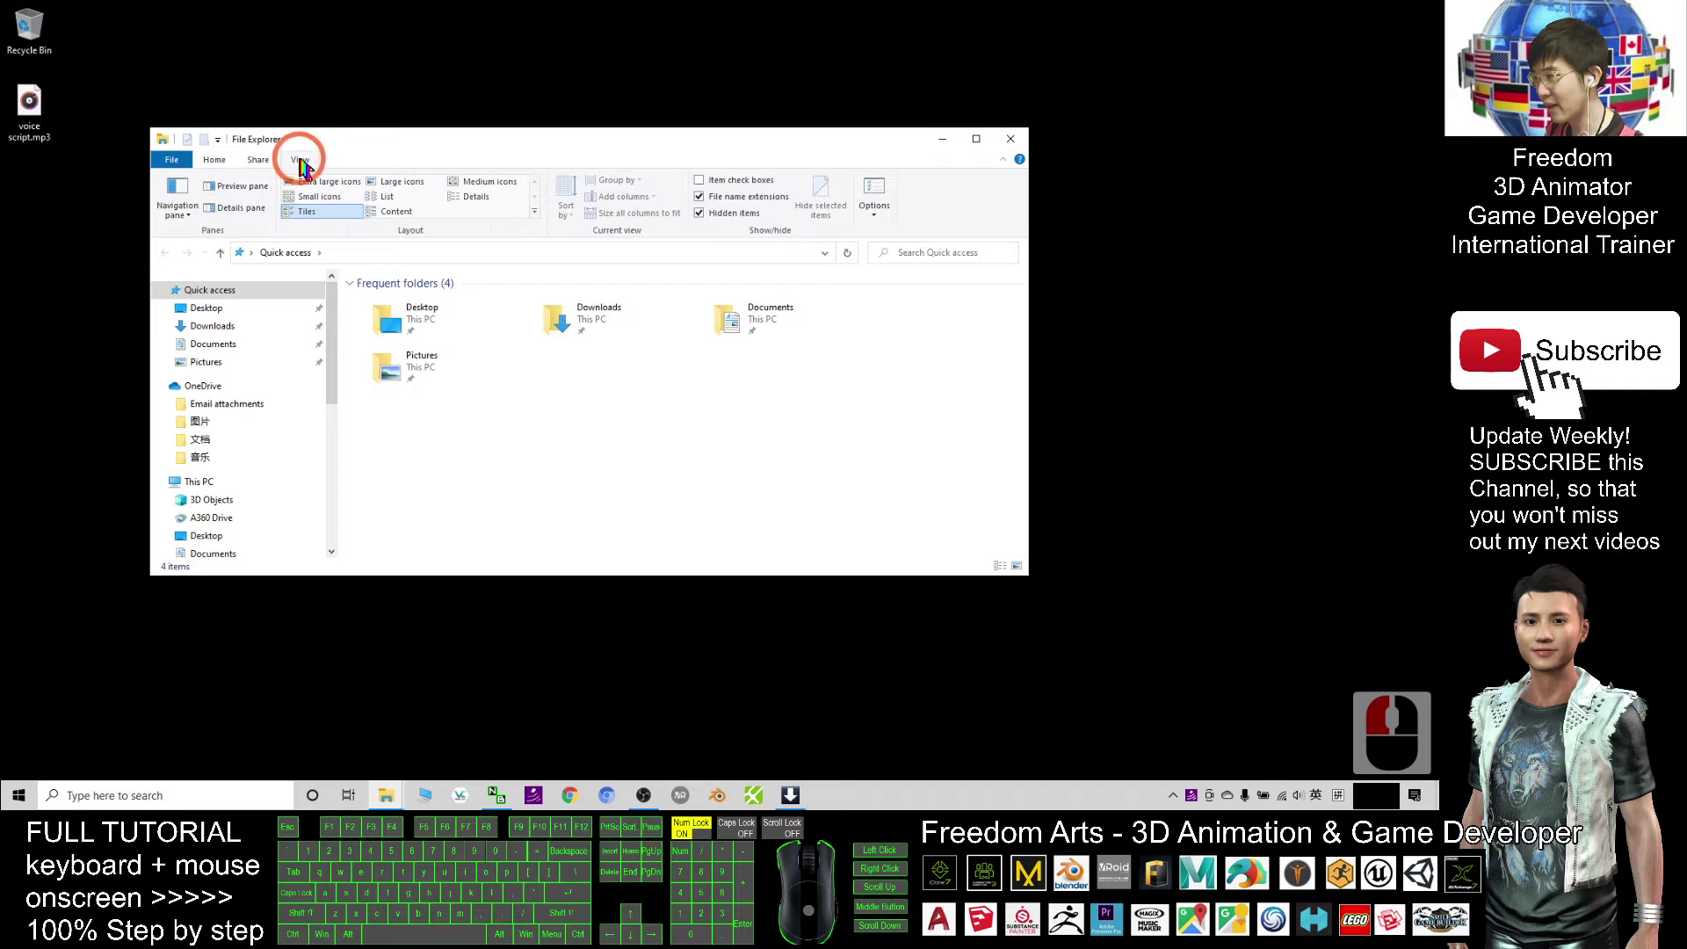
{"action": "left_click", "coordinate": [875, 189]}
{"action": "left_click", "coordinate": [225, 320]}
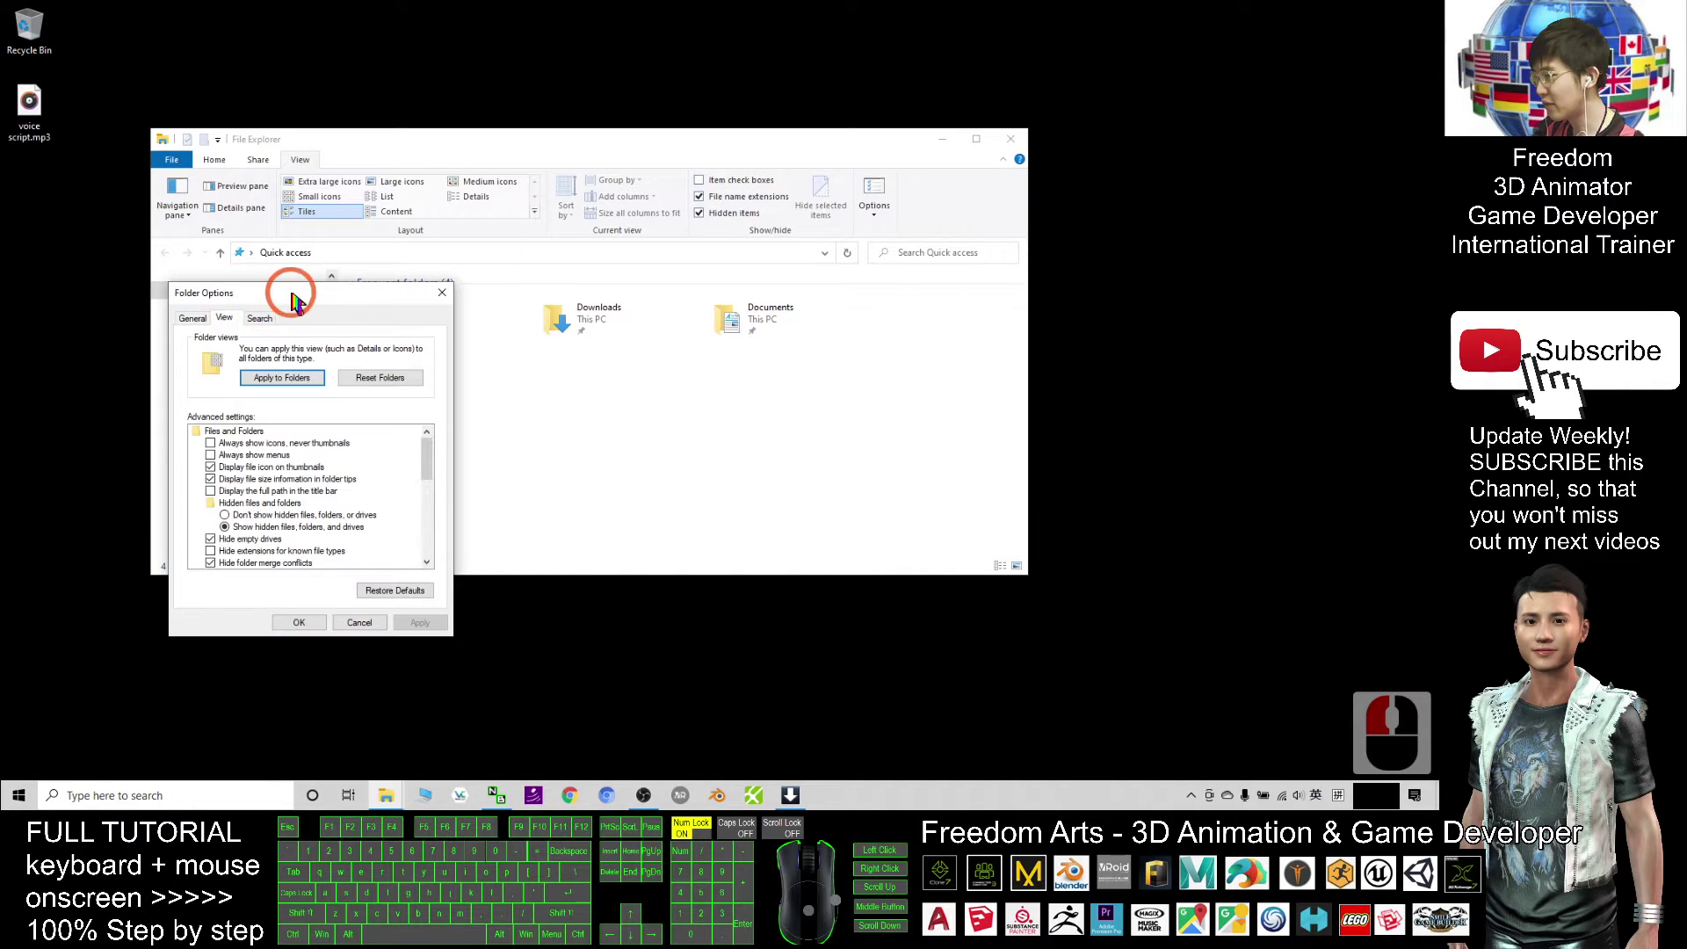
{"action": "left_click_drag", "start_coordinate": [295, 293], "coordinate": [410, 220]}
{"action": "scroll", "coordinate": [413, 405], "scroll_direction": "down", "scroll_amount": 2}
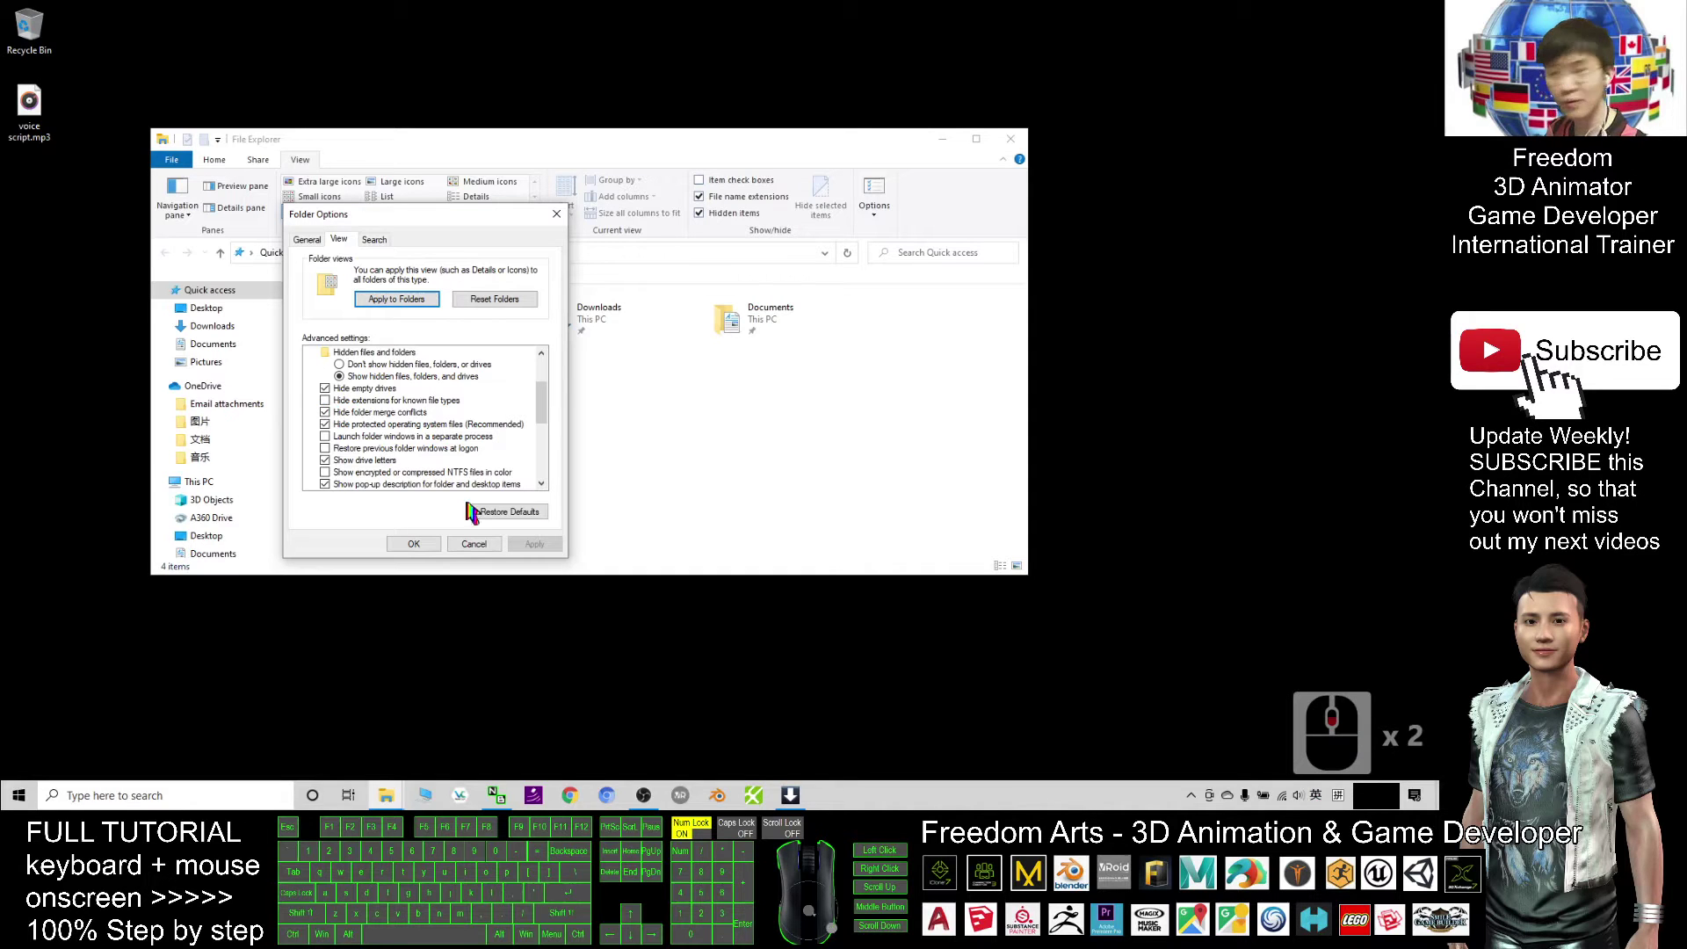
{"action": "left_click", "coordinate": [413, 544]}
{"action": "left_click", "coordinate": [1013, 141]}
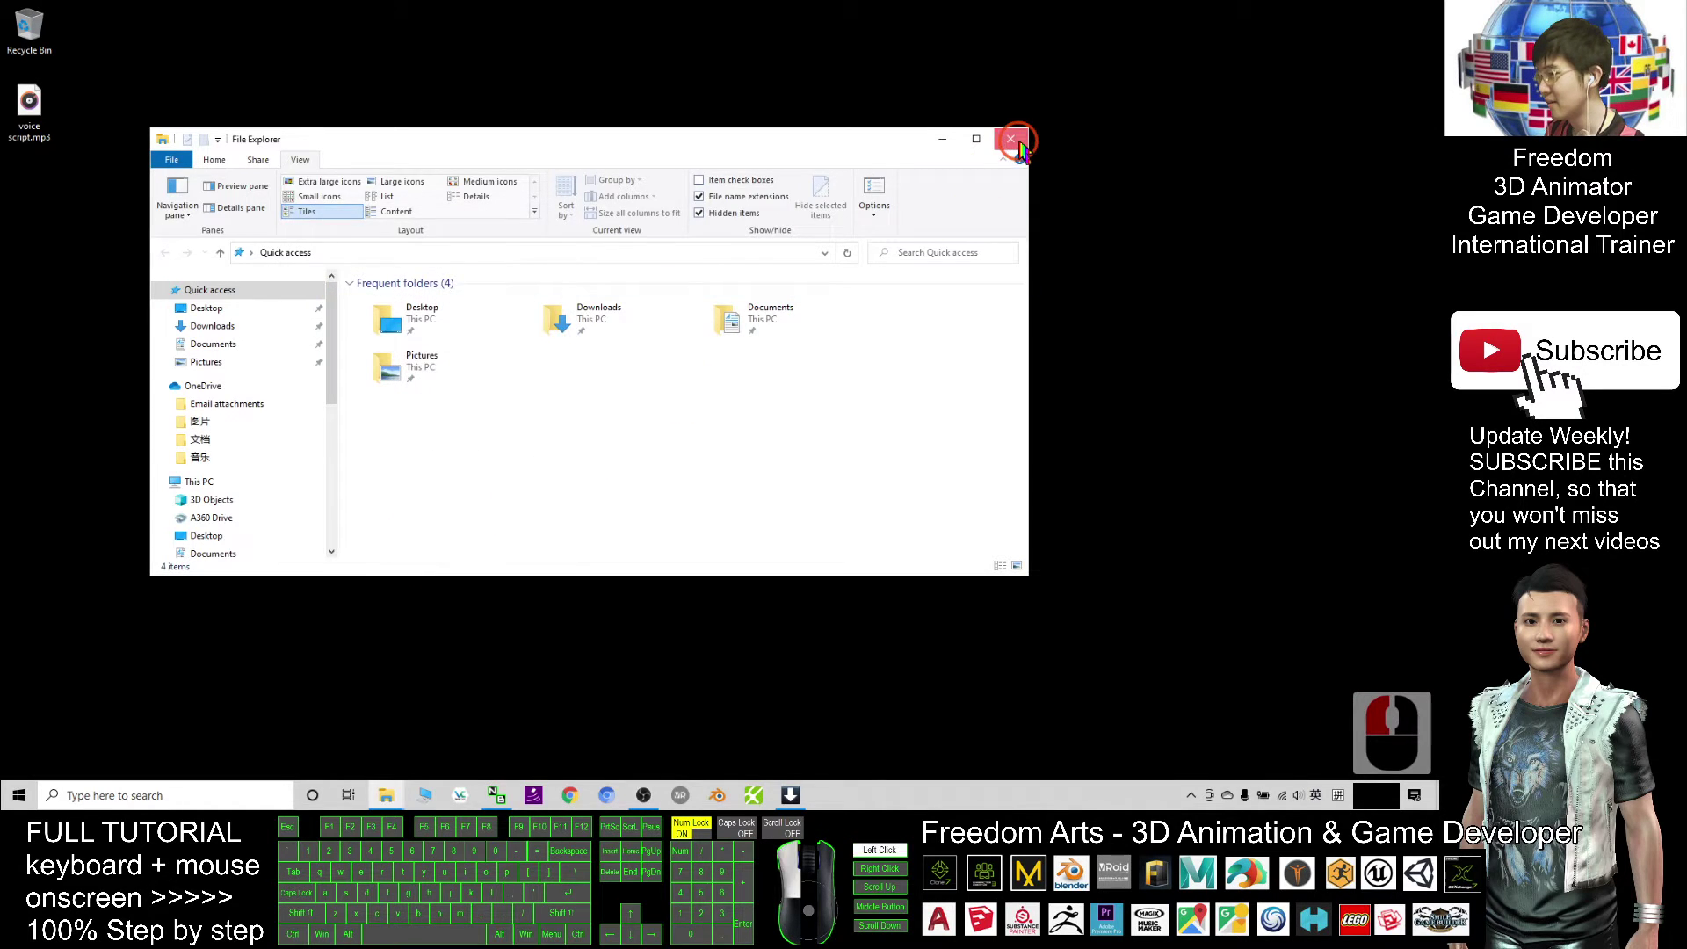
Play voice script.mp3 from the desktop in Groove Music.
{"action": "double_click", "coordinate": [36, 132]}
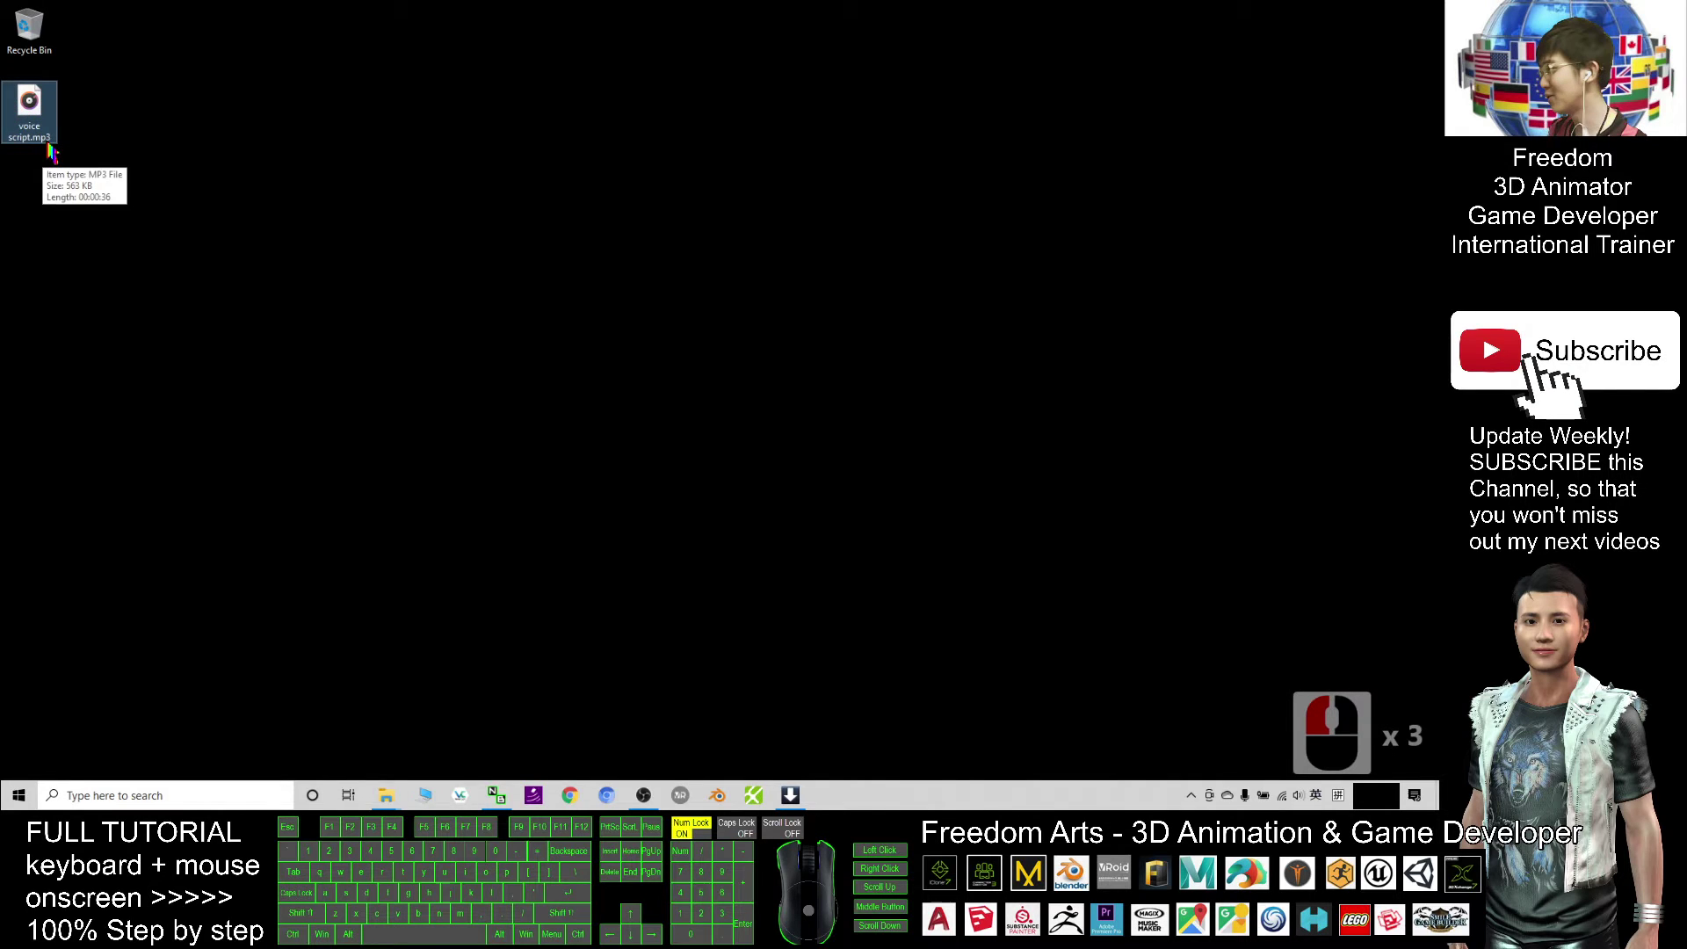
{"action": "left_click", "coordinate": [230, 101]}
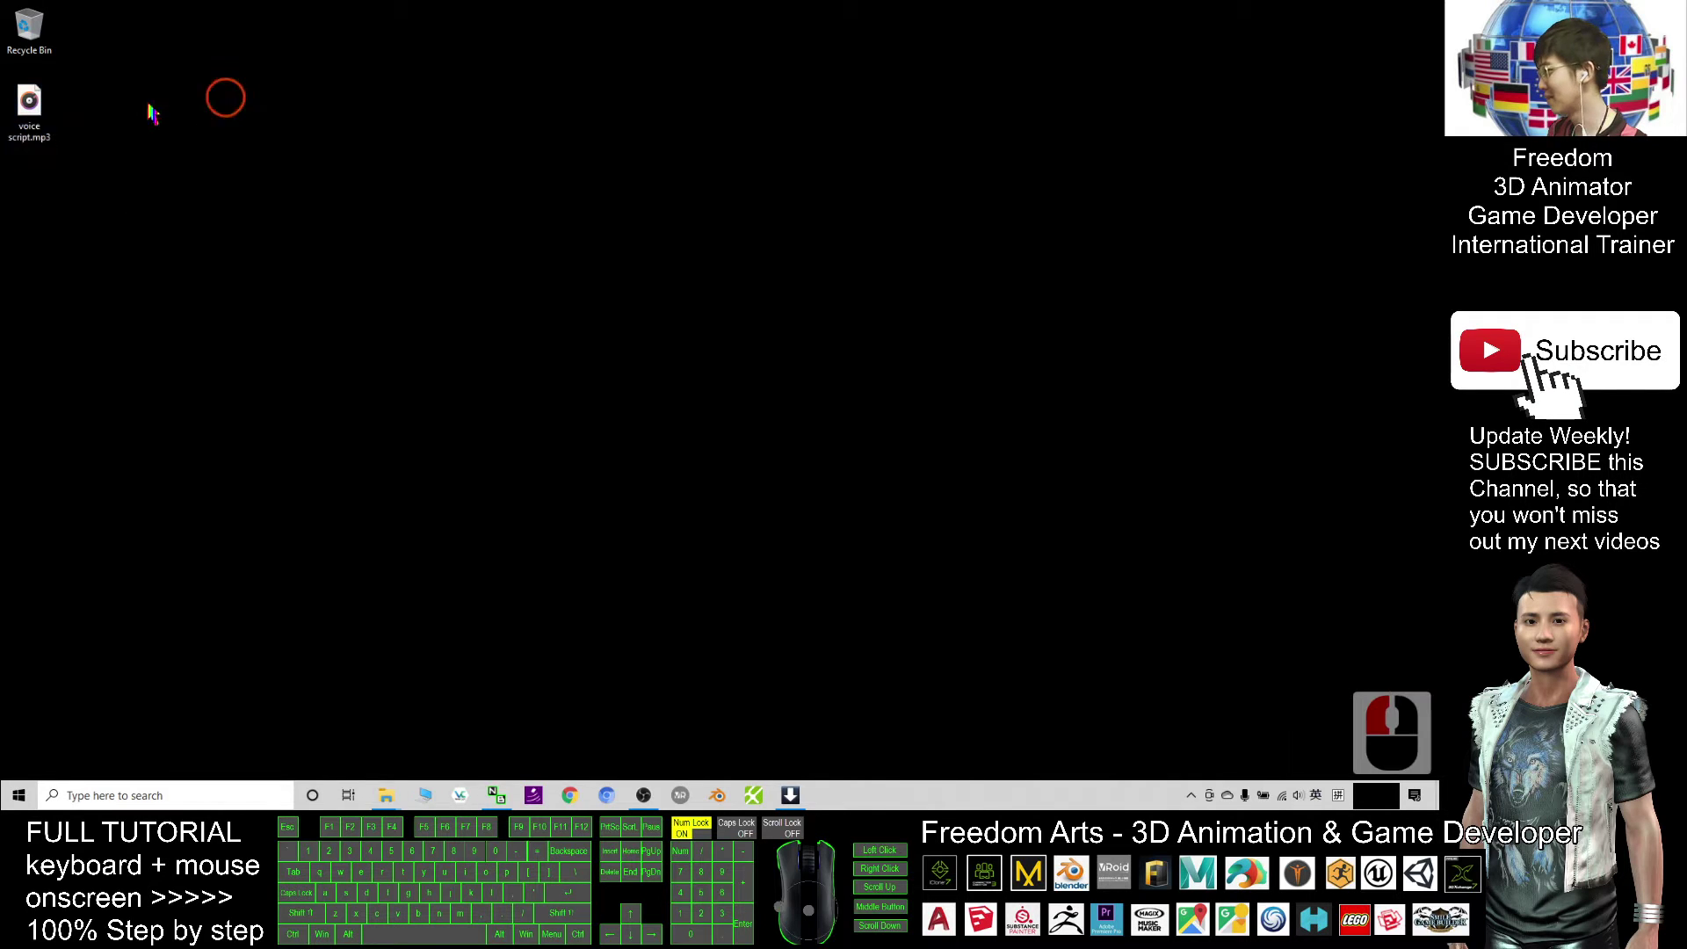
{"action": "double_click", "coordinate": [26, 110]}
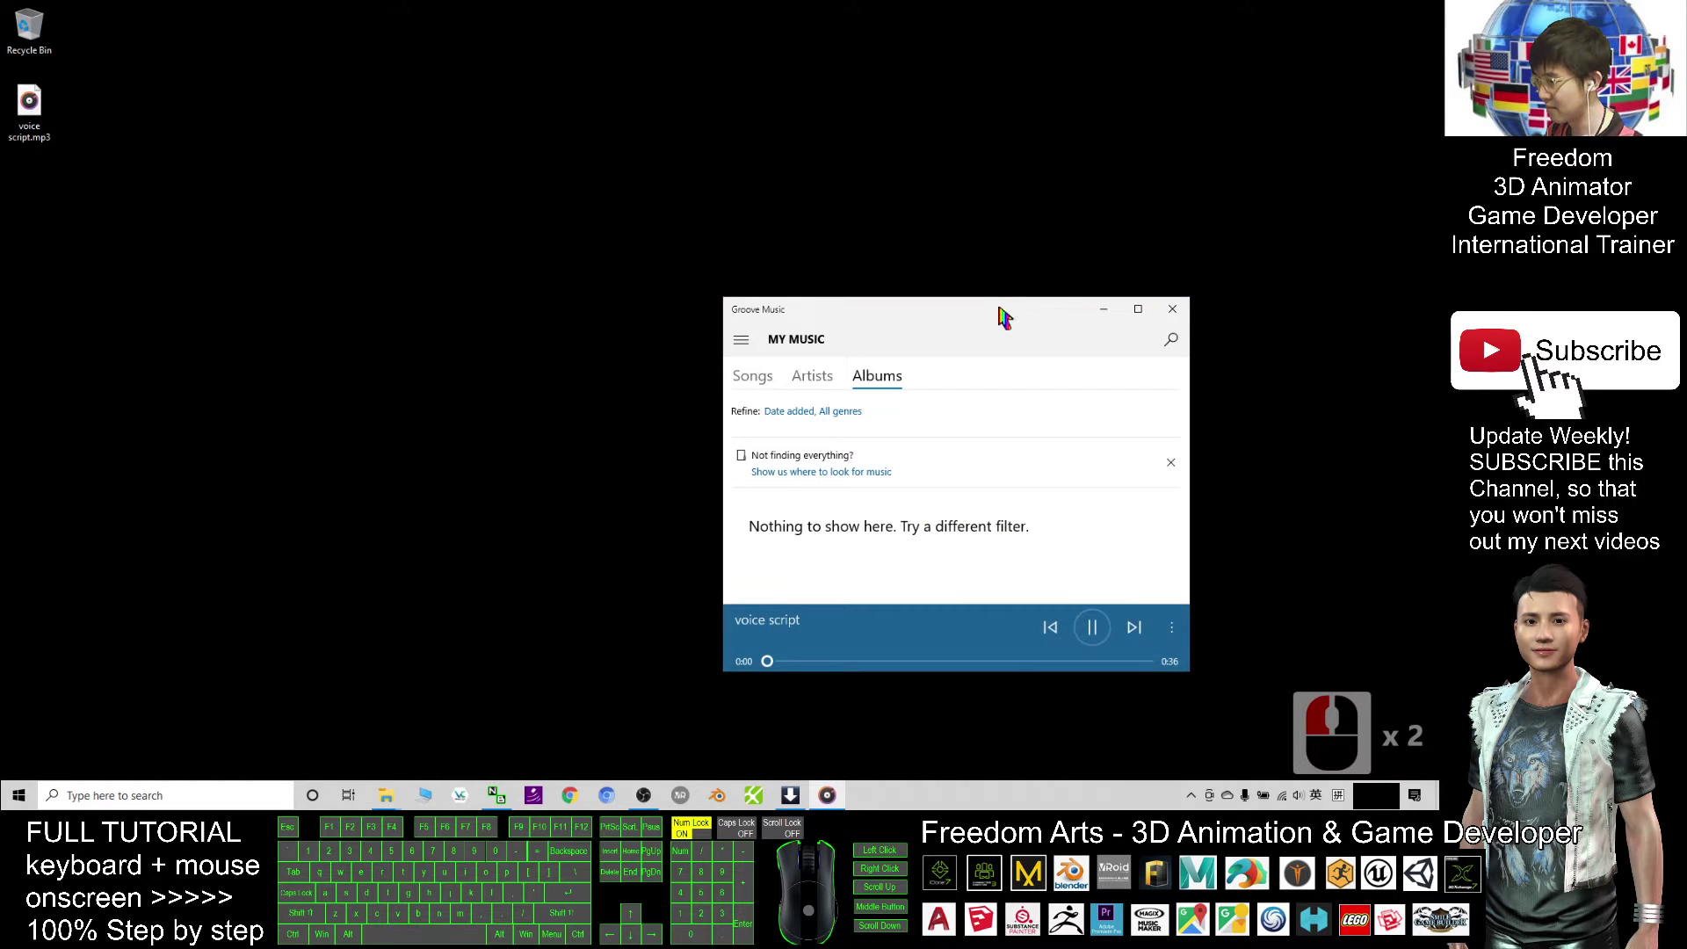
{"action": "left_click", "coordinate": [999, 314]}
{"action": "left_click_drag", "start_coordinate": [998, 317], "coordinate": [746, 248]}
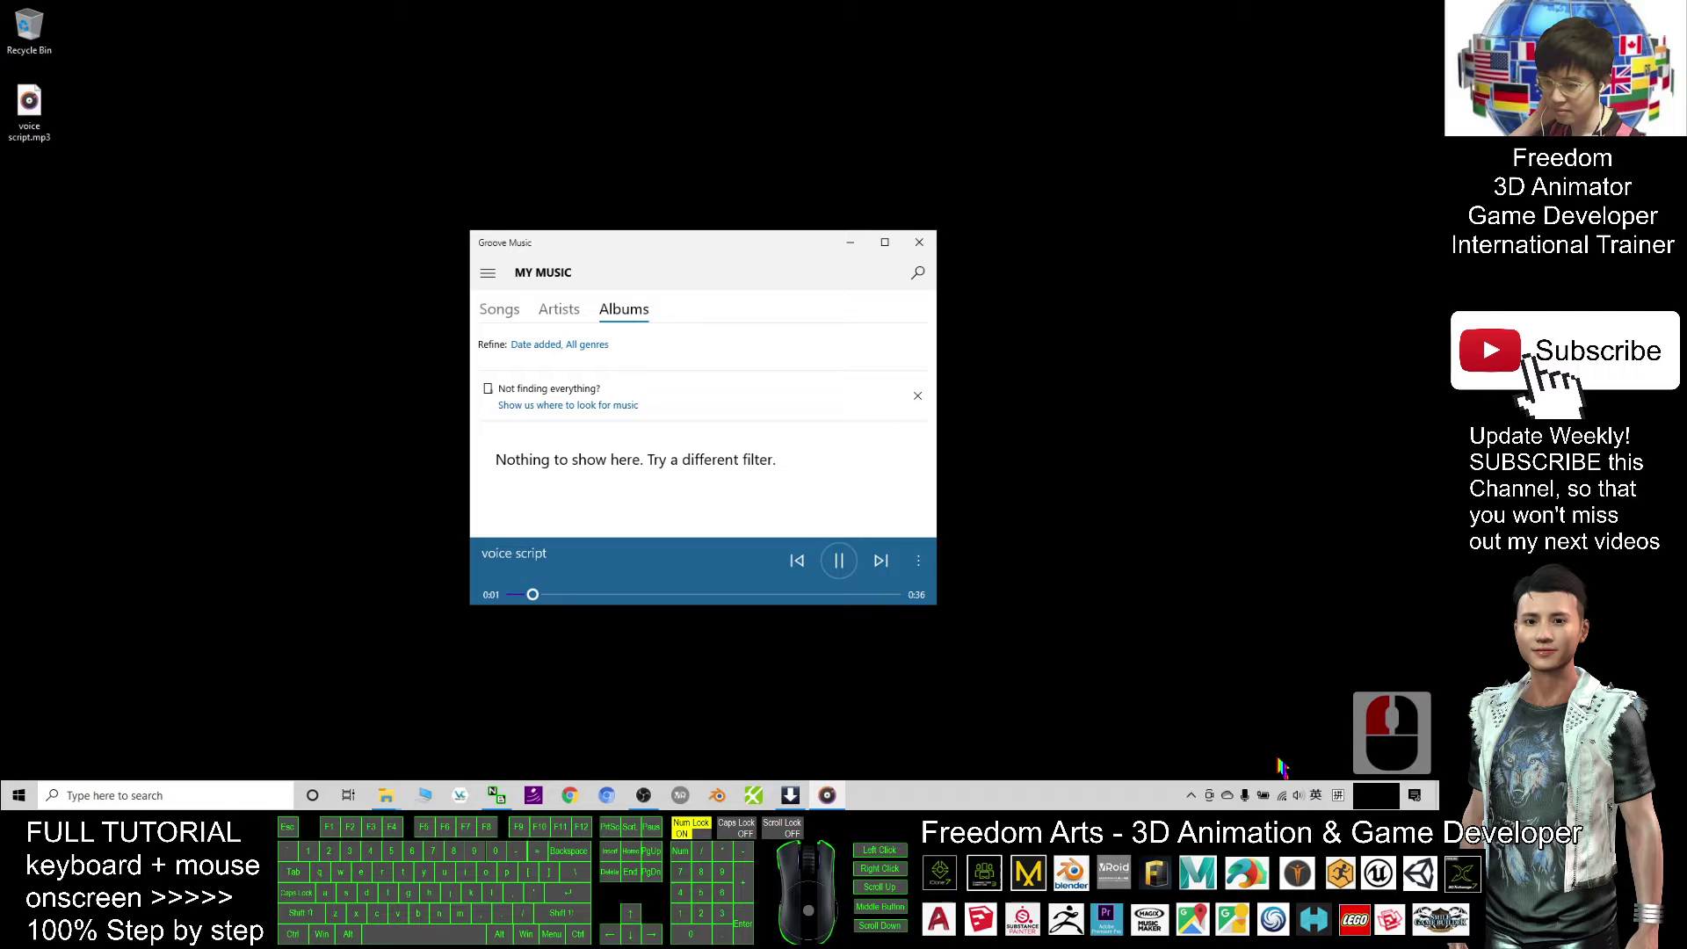
Check the speaker volume and pause voice script at 0:05 of 0:36.
{"action": "left_click", "coordinate": [1307, 798]}
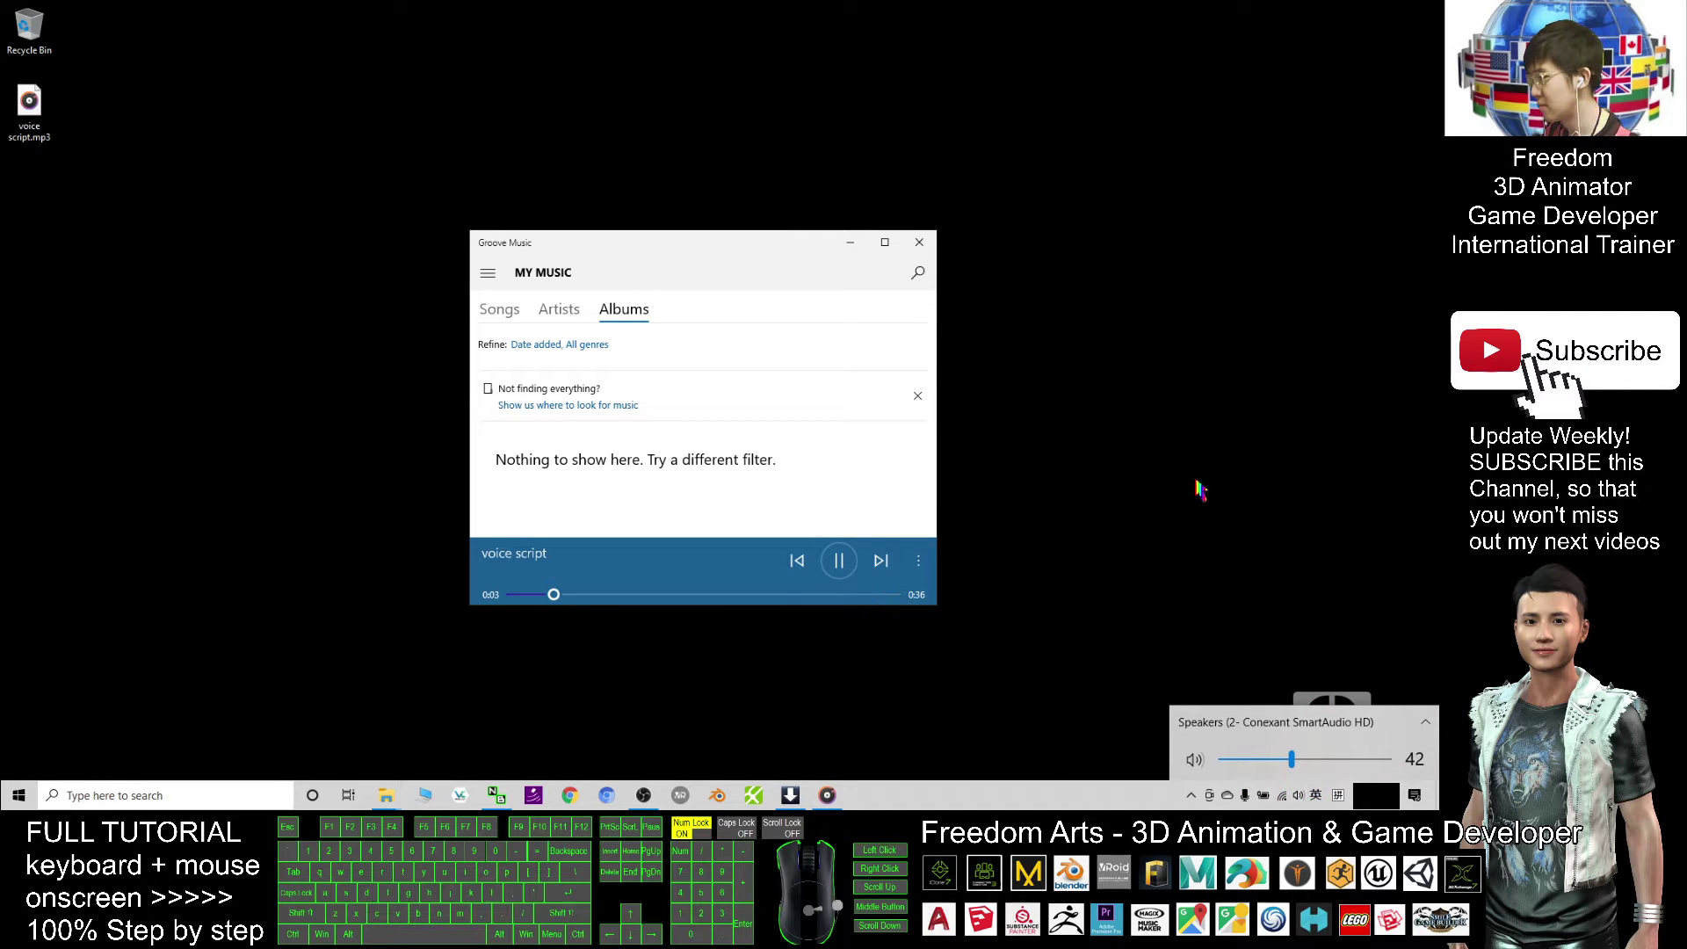
{"action": "left_click", "coordinate": [840, 563]}
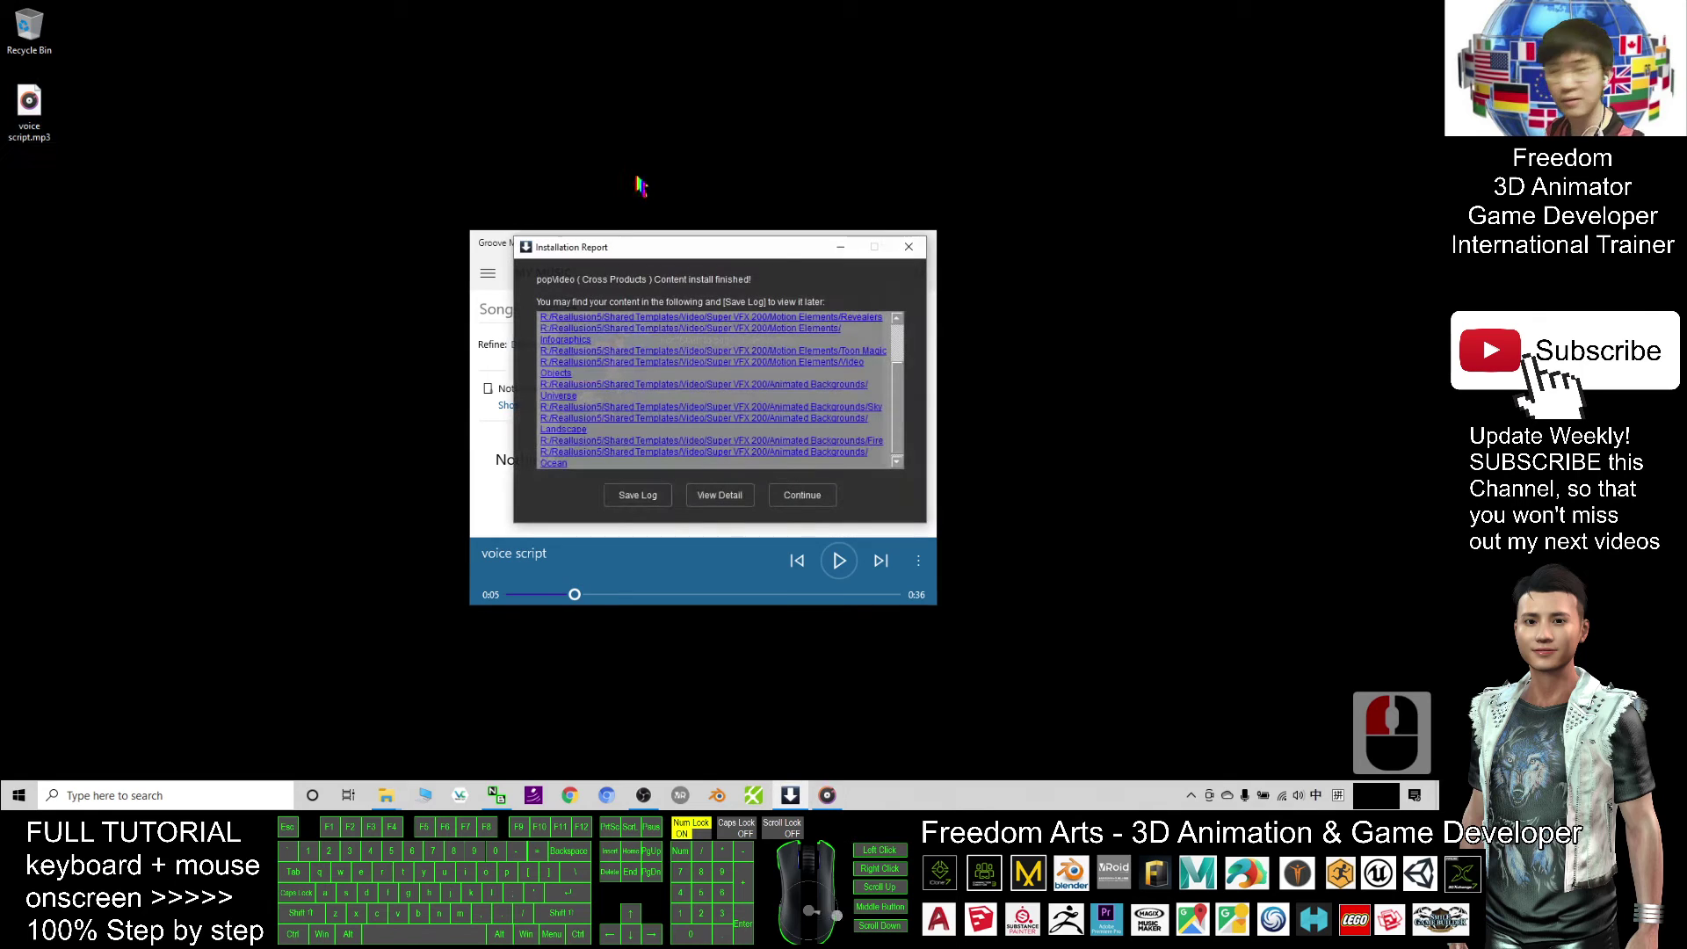
{"action": "left_click", "coordinate": [842, 249]}
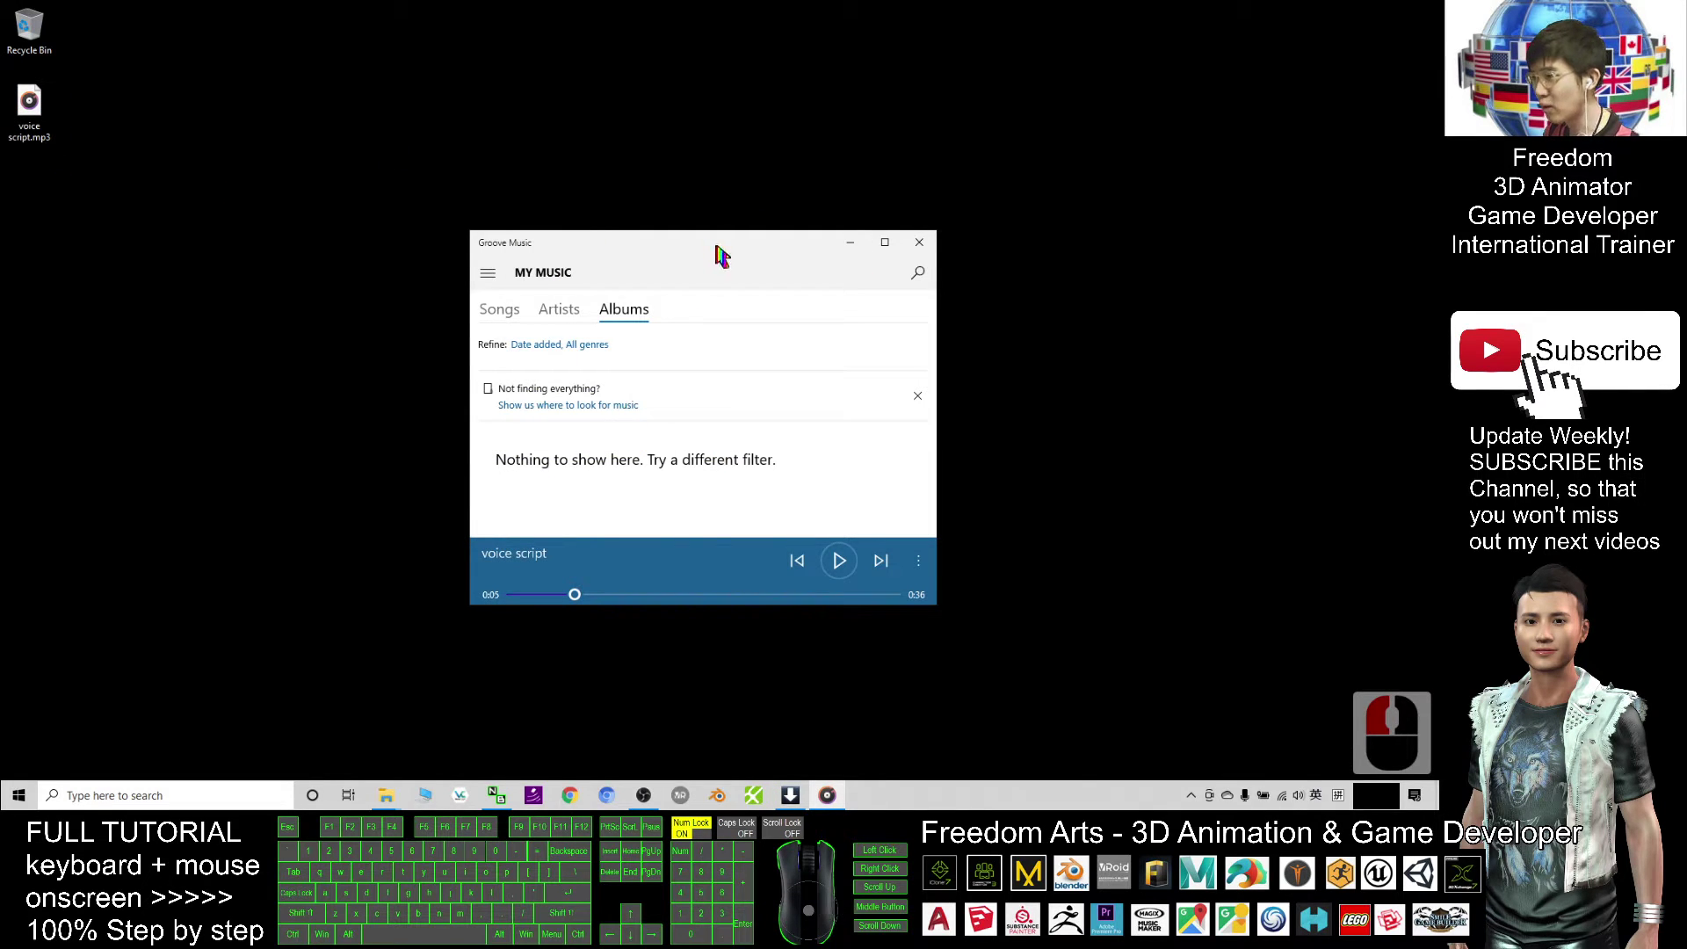
{"action": "left_click_drag", "start_coordinate": [718, 255], "coordinate": [651, 239]}
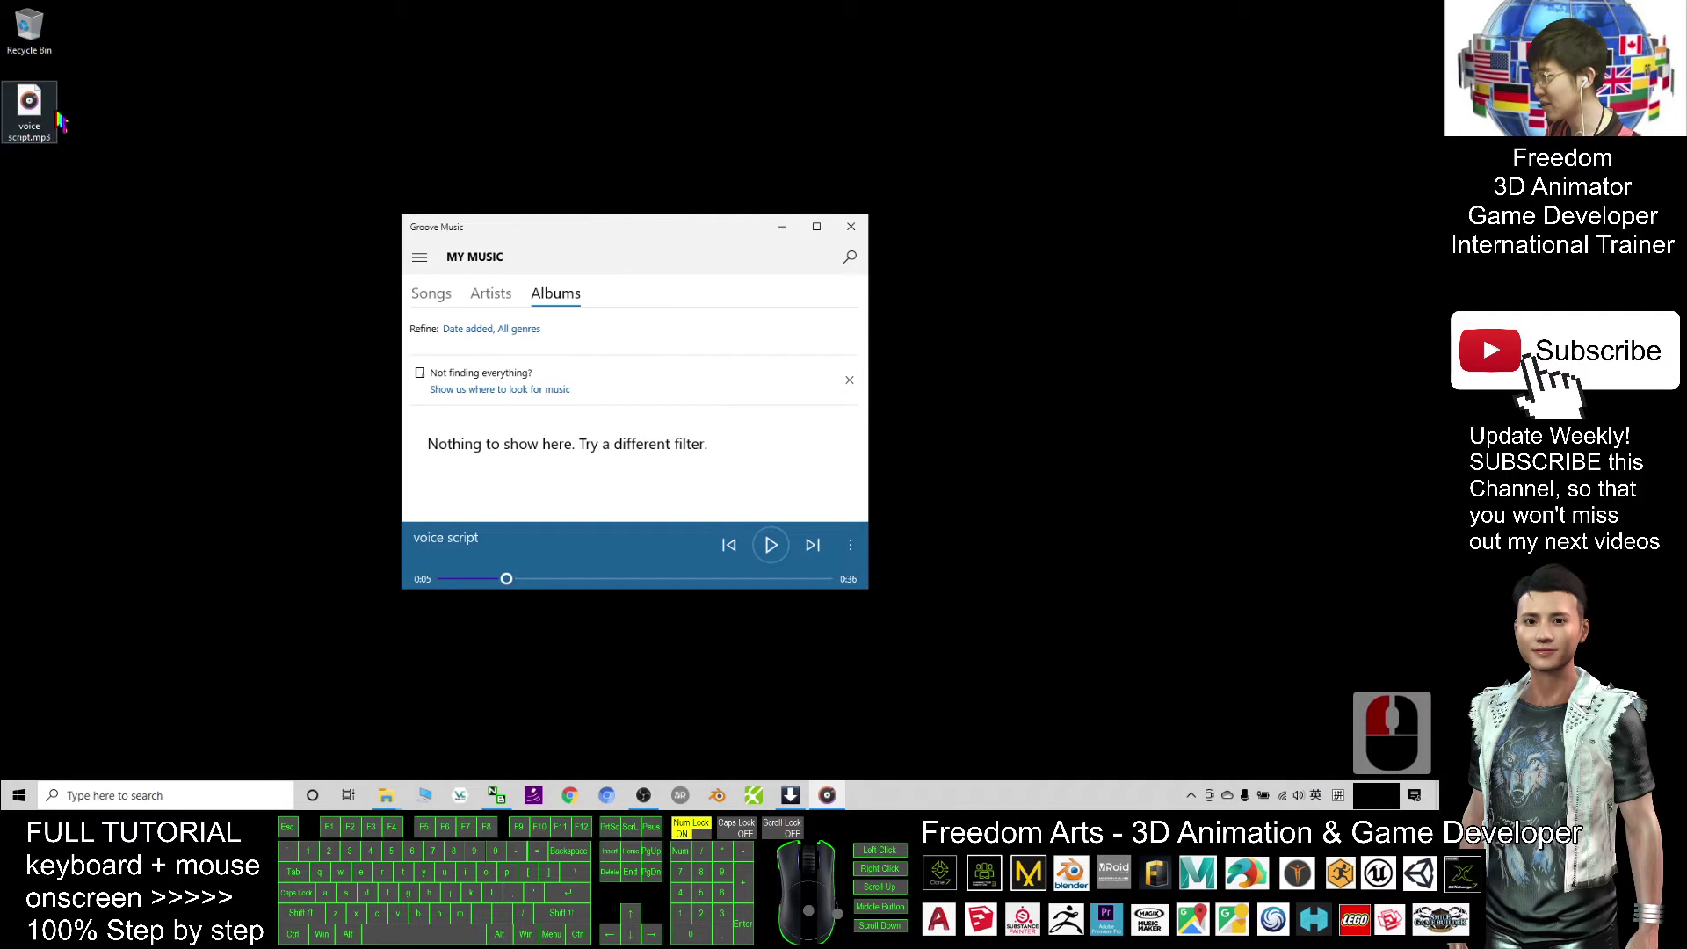
Search 'morph' to launch MorphVOX Pro, then minimize Groove Music.
{"action": "left_click", "coordinate": [211, 800]}
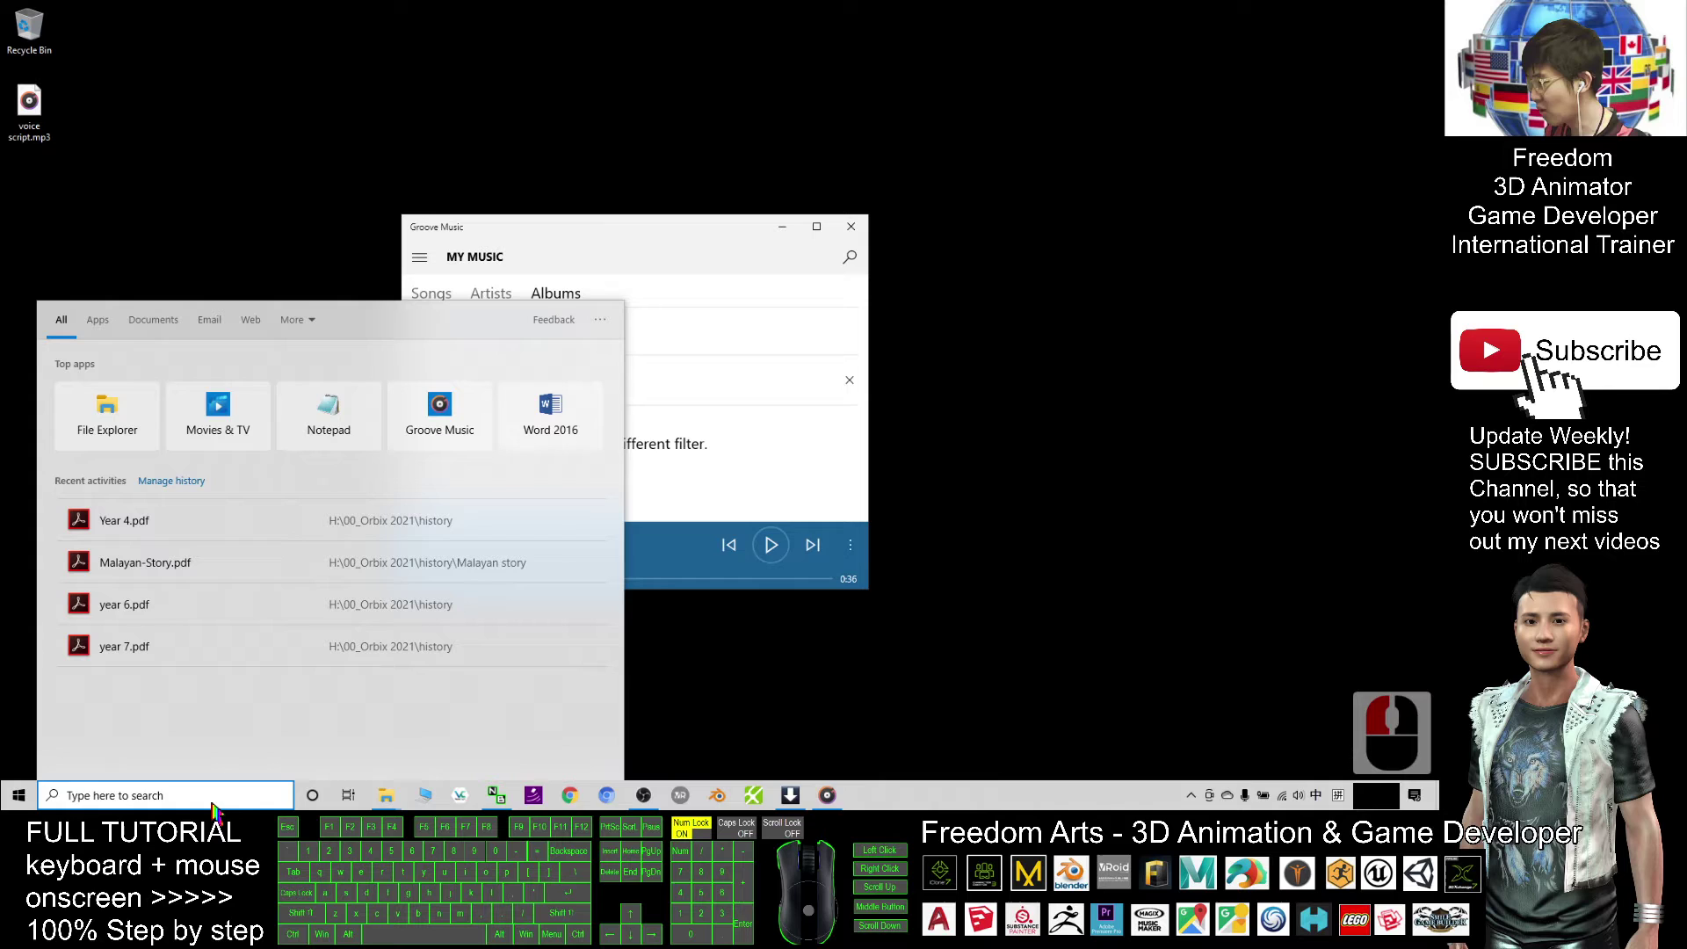
{"action": "type", "text": "morph"}
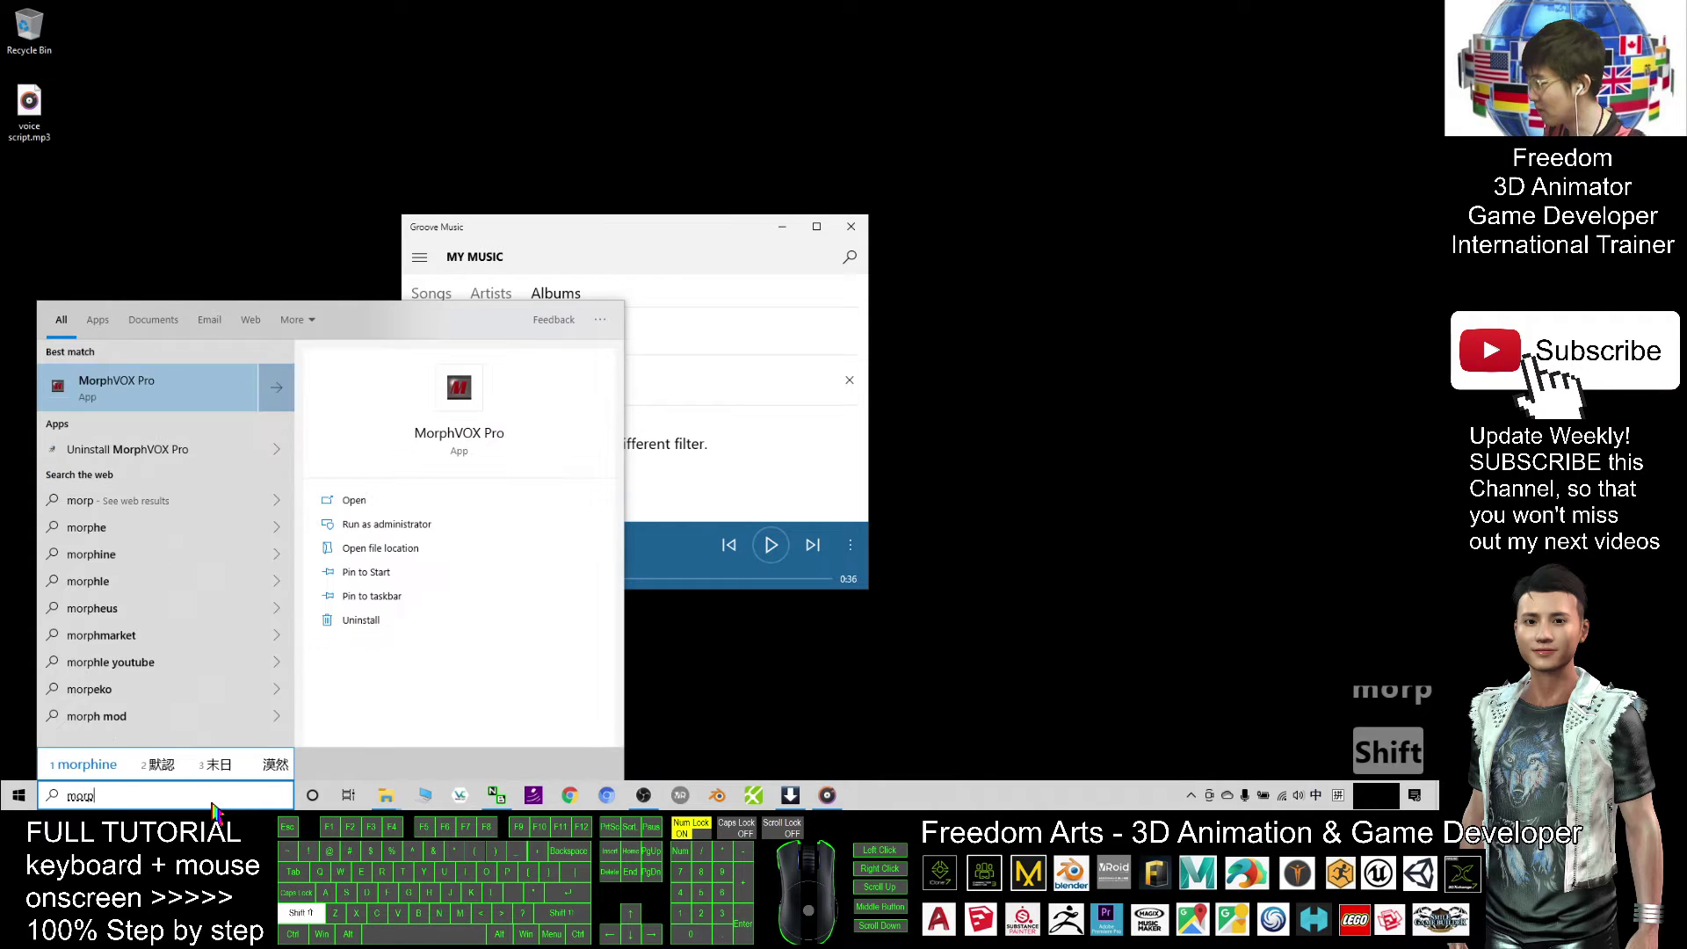
{"action": "left_click", "coordinate": [149, 396]}
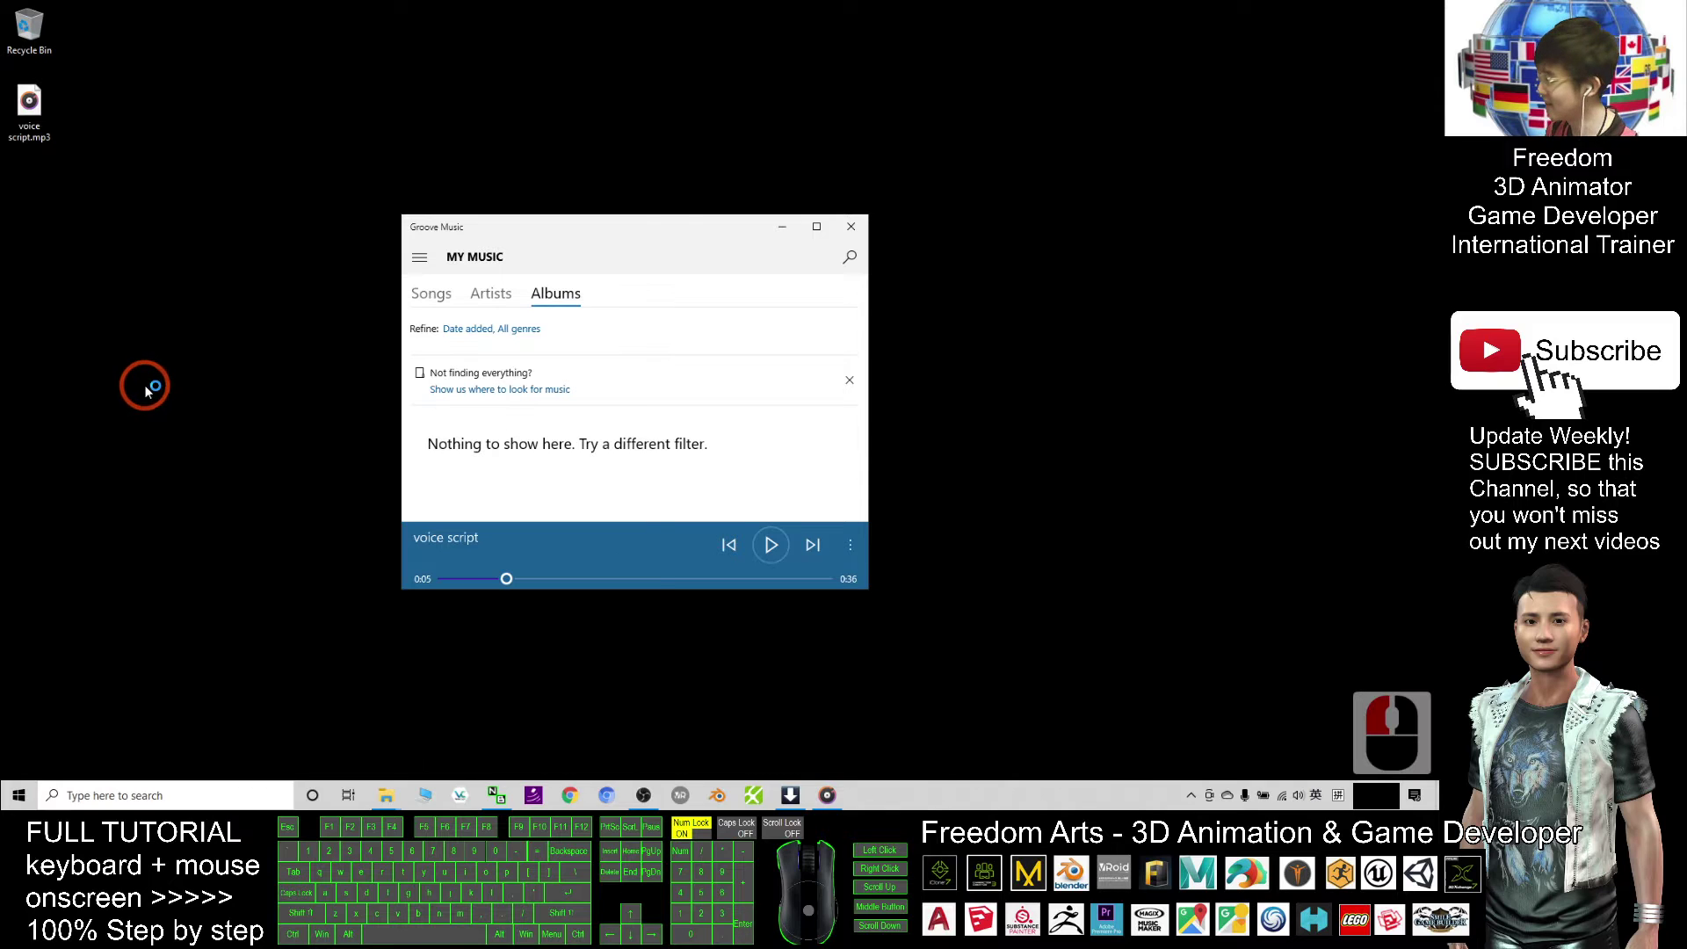
{"action": "left_click", "coordinate": [783, 229]}
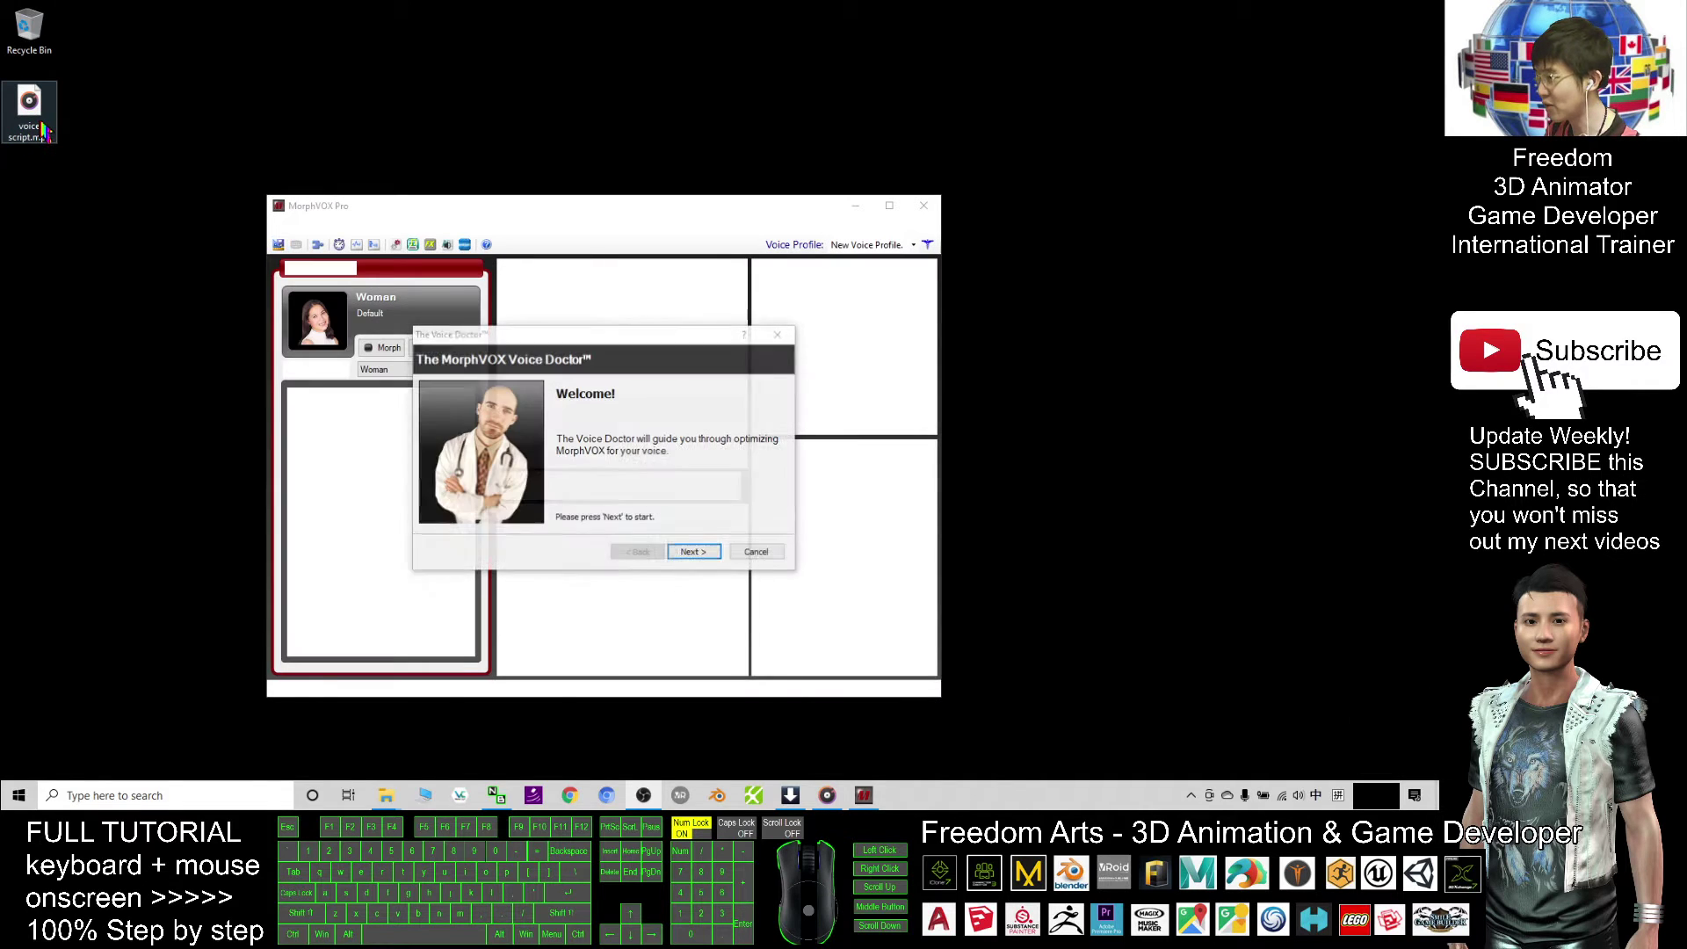
Close the Voice Doctor welcome wizard without running it.
{"action": "left_click", "coordinate": [757, 553]}
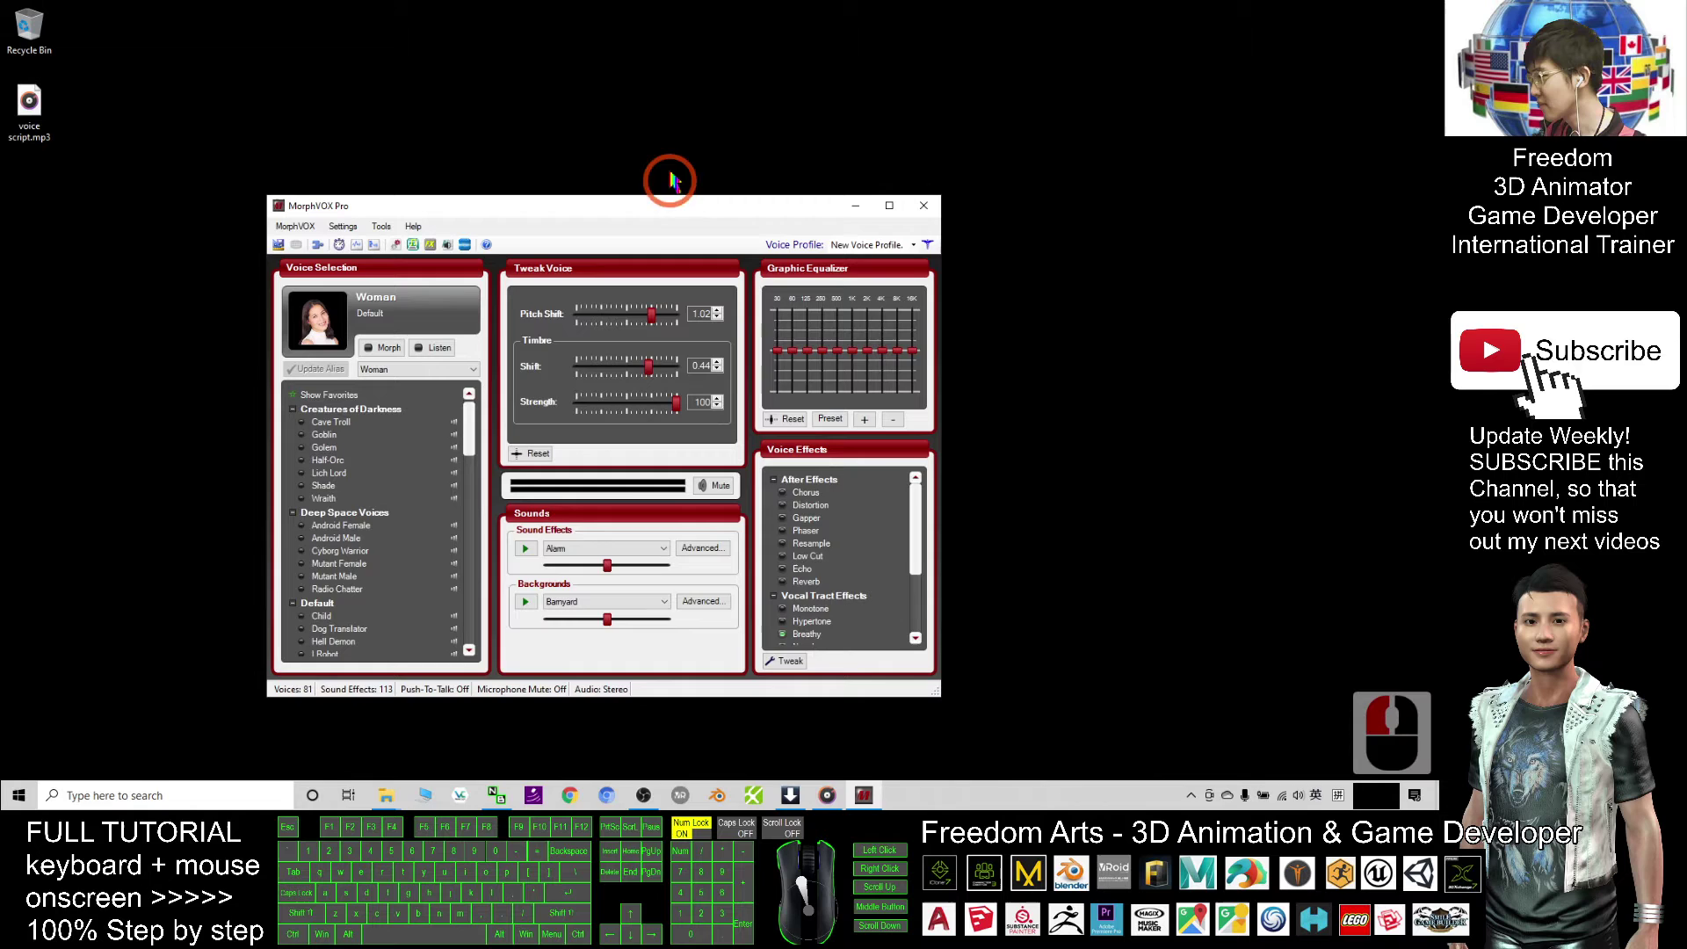
{"action": "left_click_drag", "start_coordinate": [651, 207], "coordinate": [694, 149]}
{"action": "left_click", "coordinate": [33, 111]}
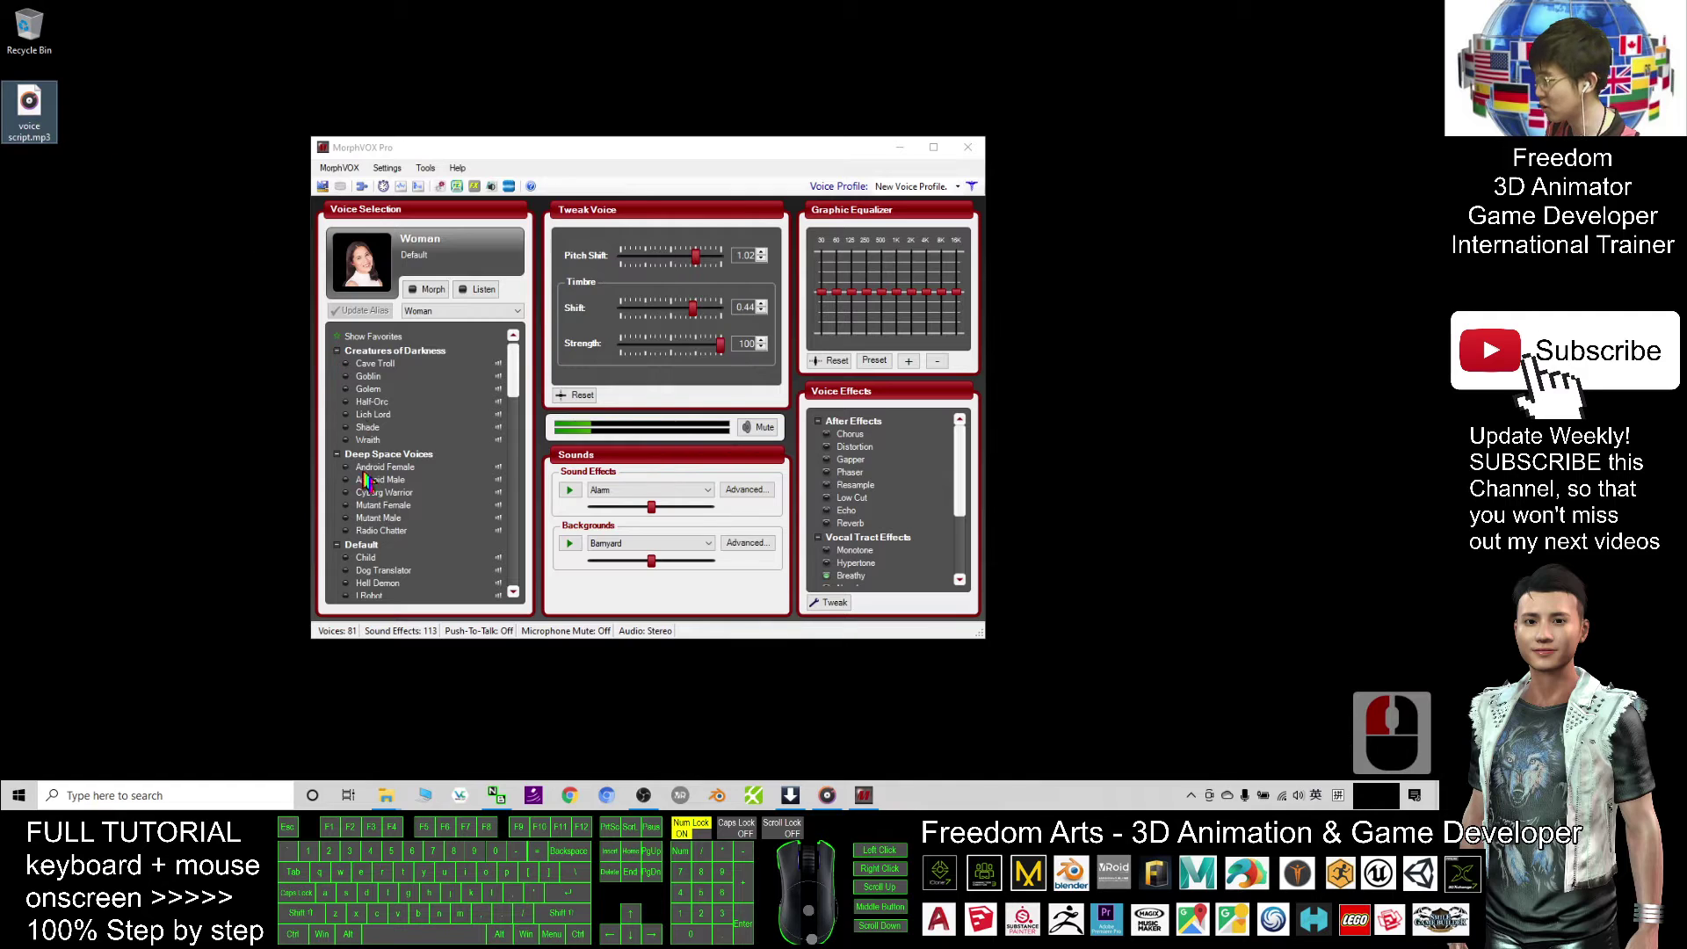
Choose the Child voice and switch voice morphing on.
{"action": "left_click", "coordinate": [367, 559]}
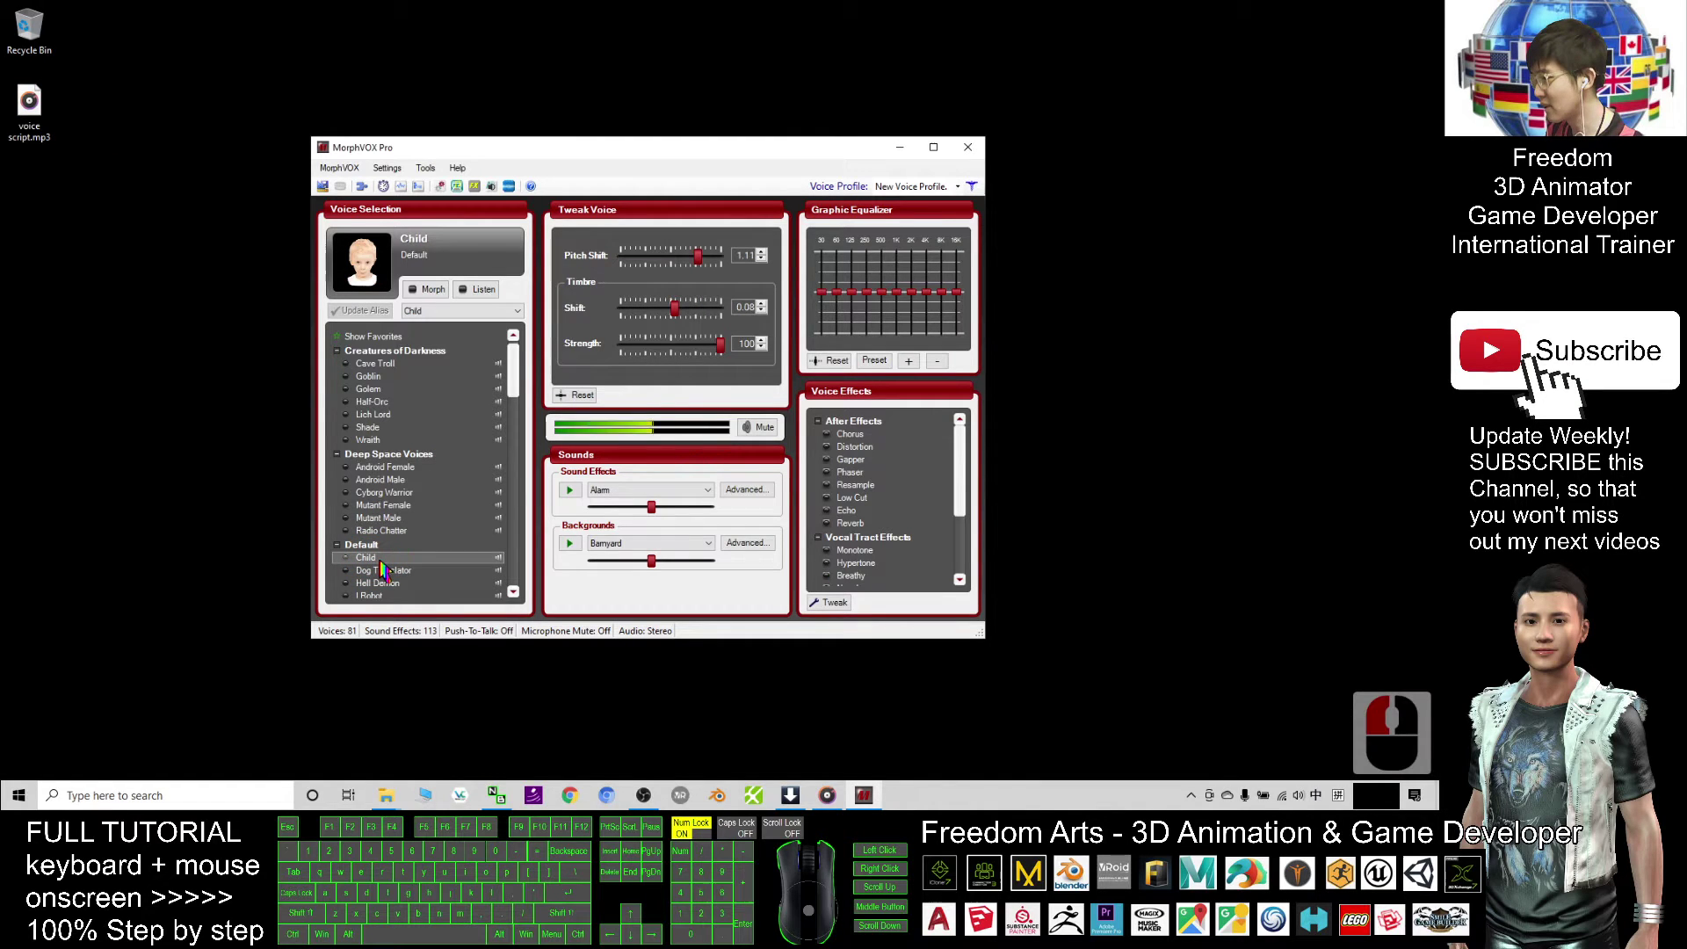
{"action": "left_click", "coordinate": [428, 294]}
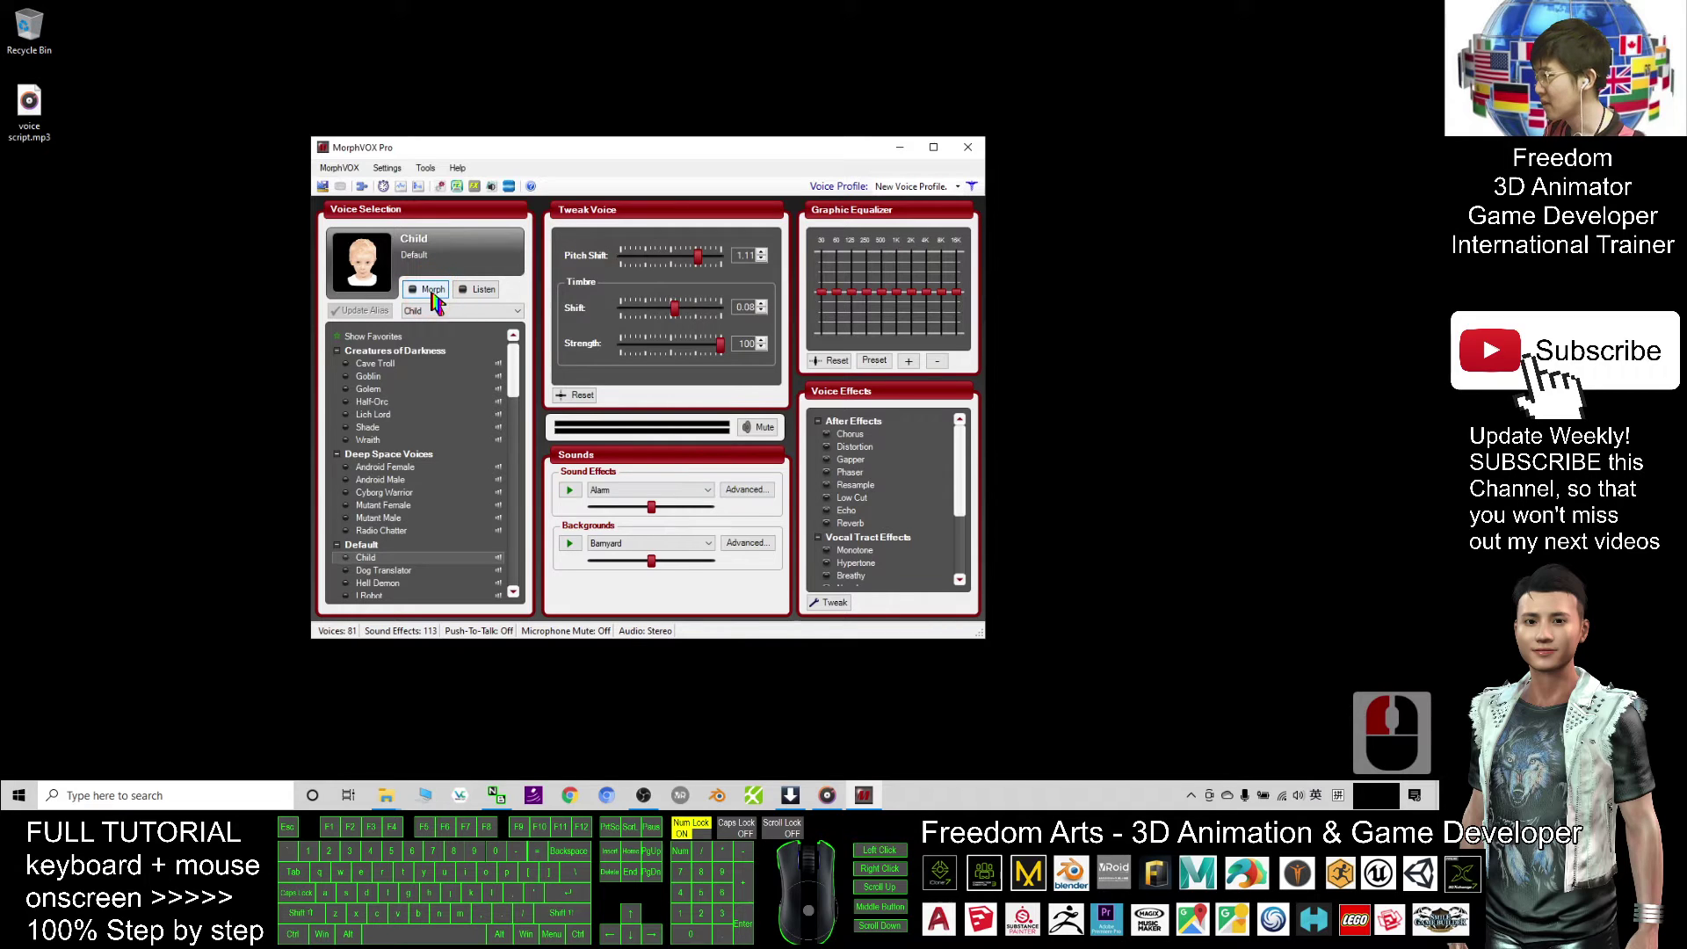
{"action": "left_click", "coordinate": [439, 295]}
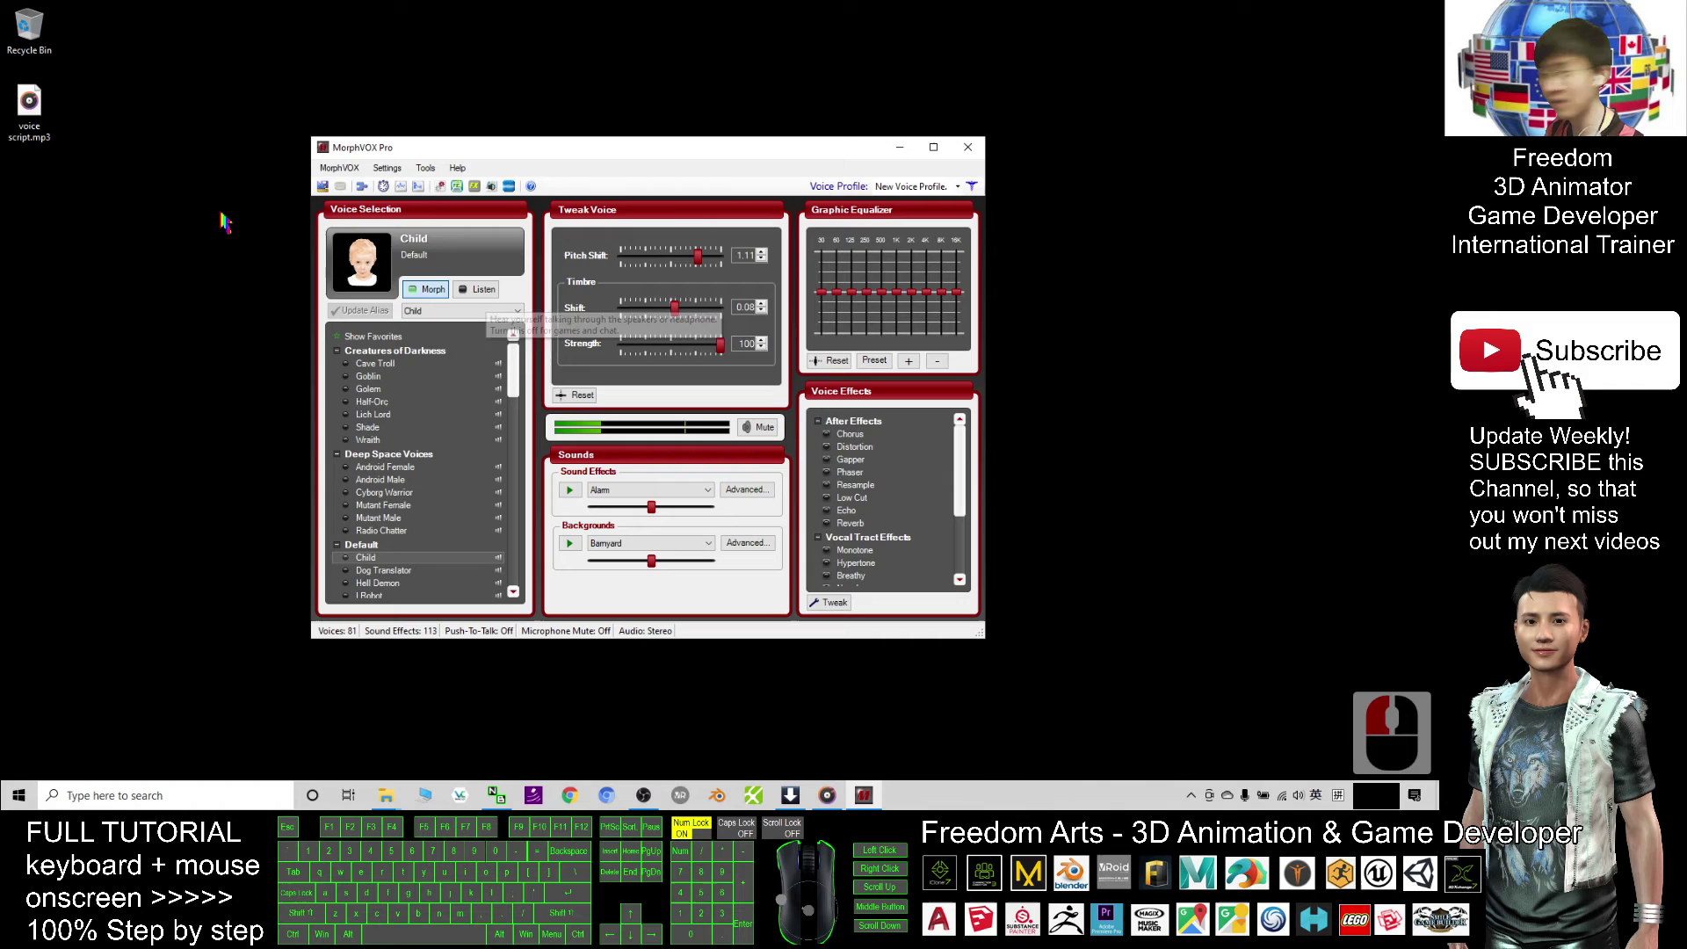
{"action": "left_click", "coordinate": [40, 110]}
{"action": "left_click", "coordinate": [349, 169]}
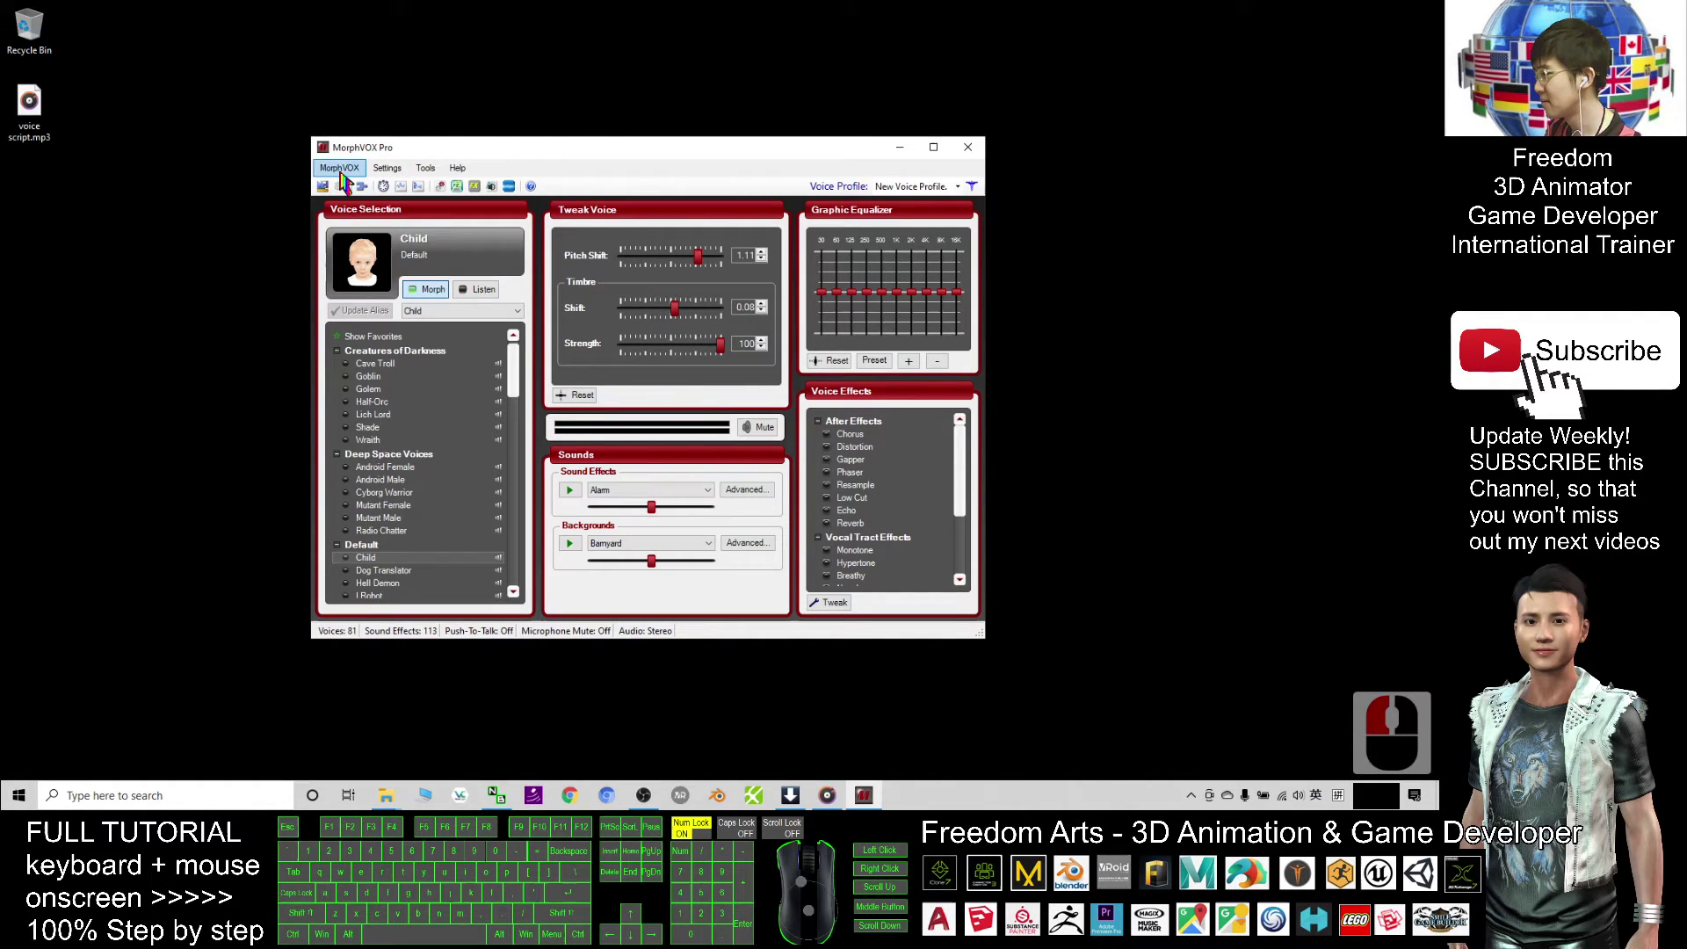
Start Morph a File and set the source to Desktop\voice script.mp3.
{"action": "left_click", "coordinate": [342, 172]}
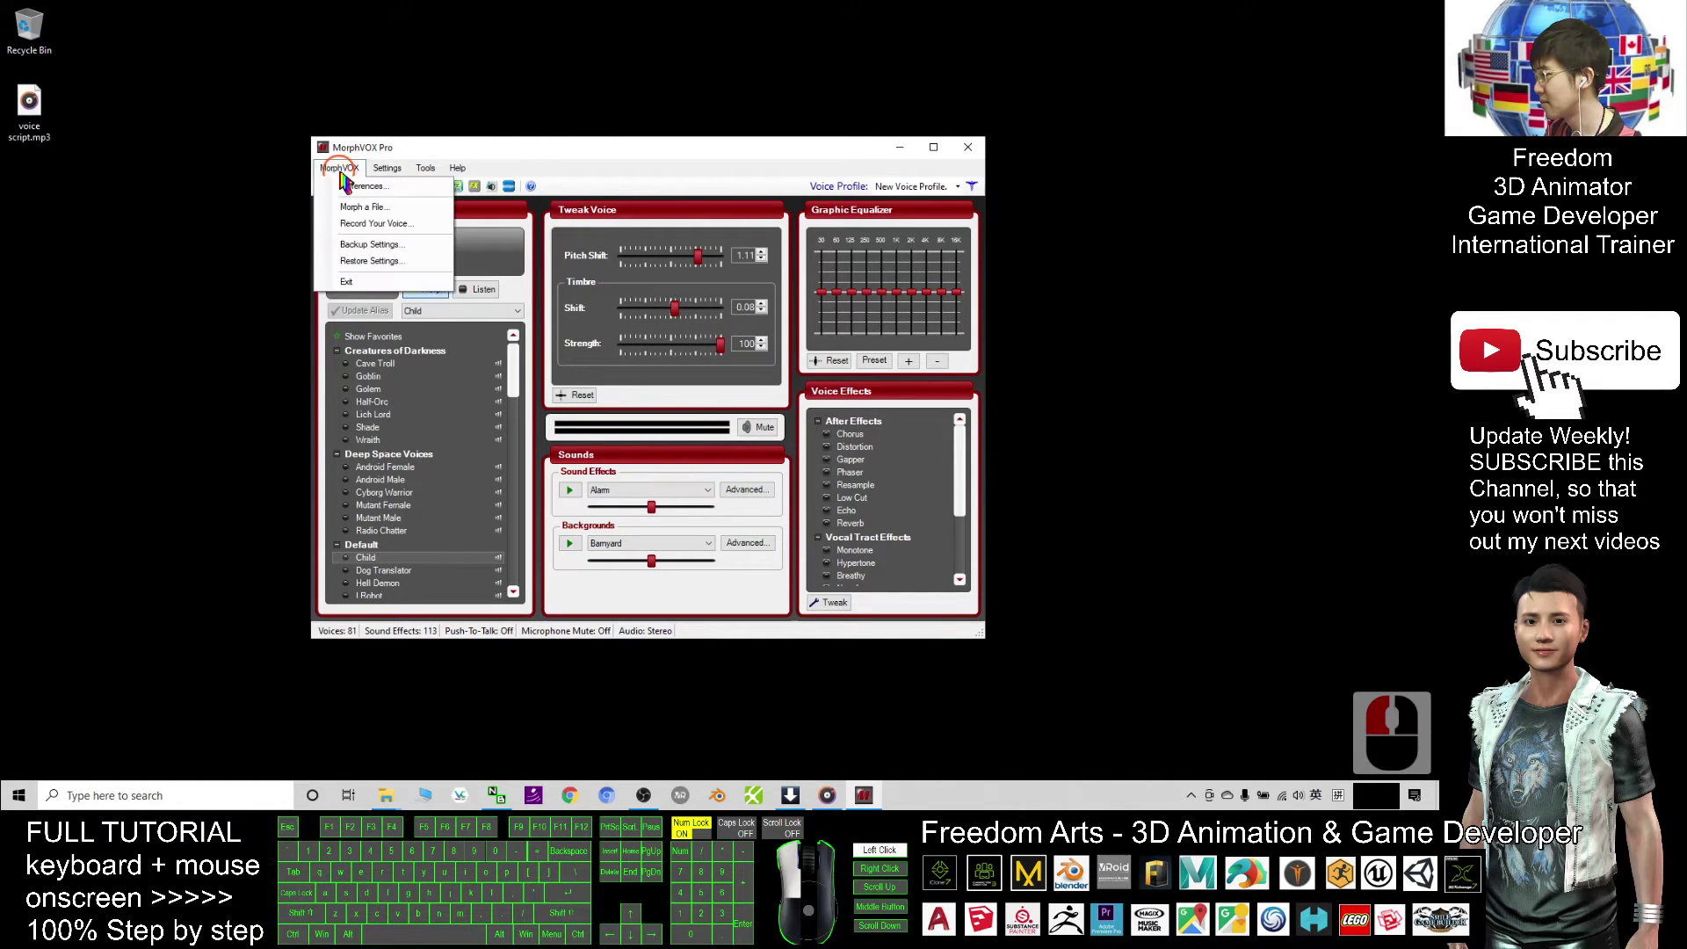
{"action": "left_click", "coordinate": [397, 211]}
{"action": "left_click_drag", "start_coordinate": [616, 277], "coordinate": [508, 268]}
{"action": "left_click", "coordinate": [32, 123]}
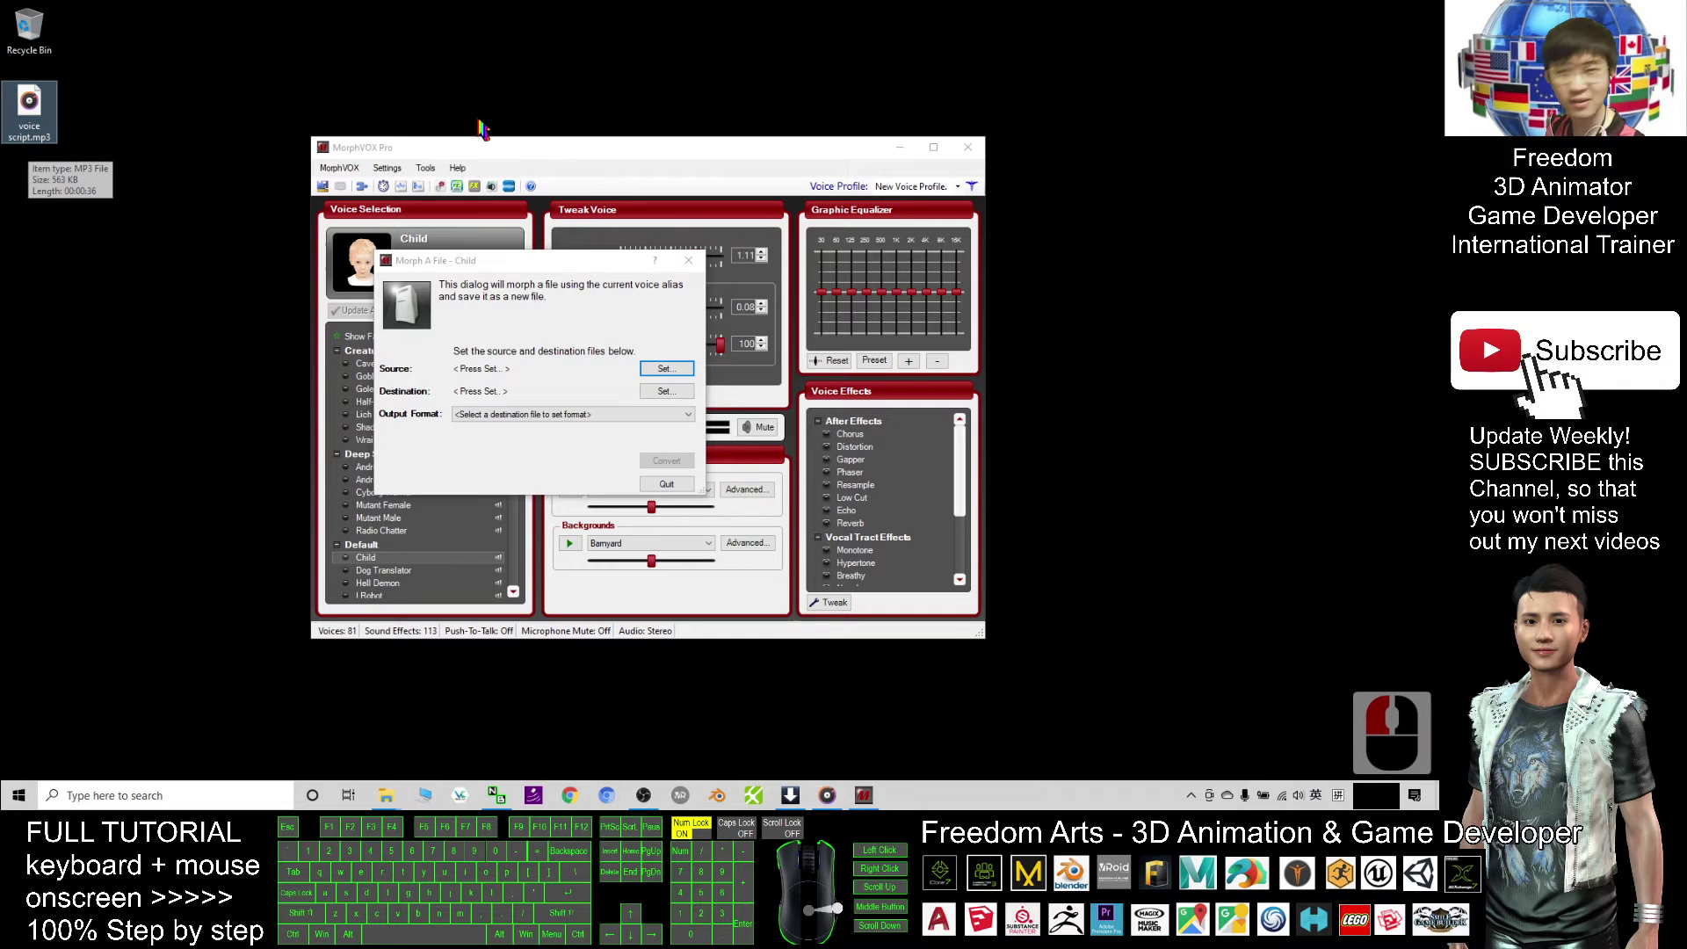
{"action": "left_click", "coordinate": [665, 370]}
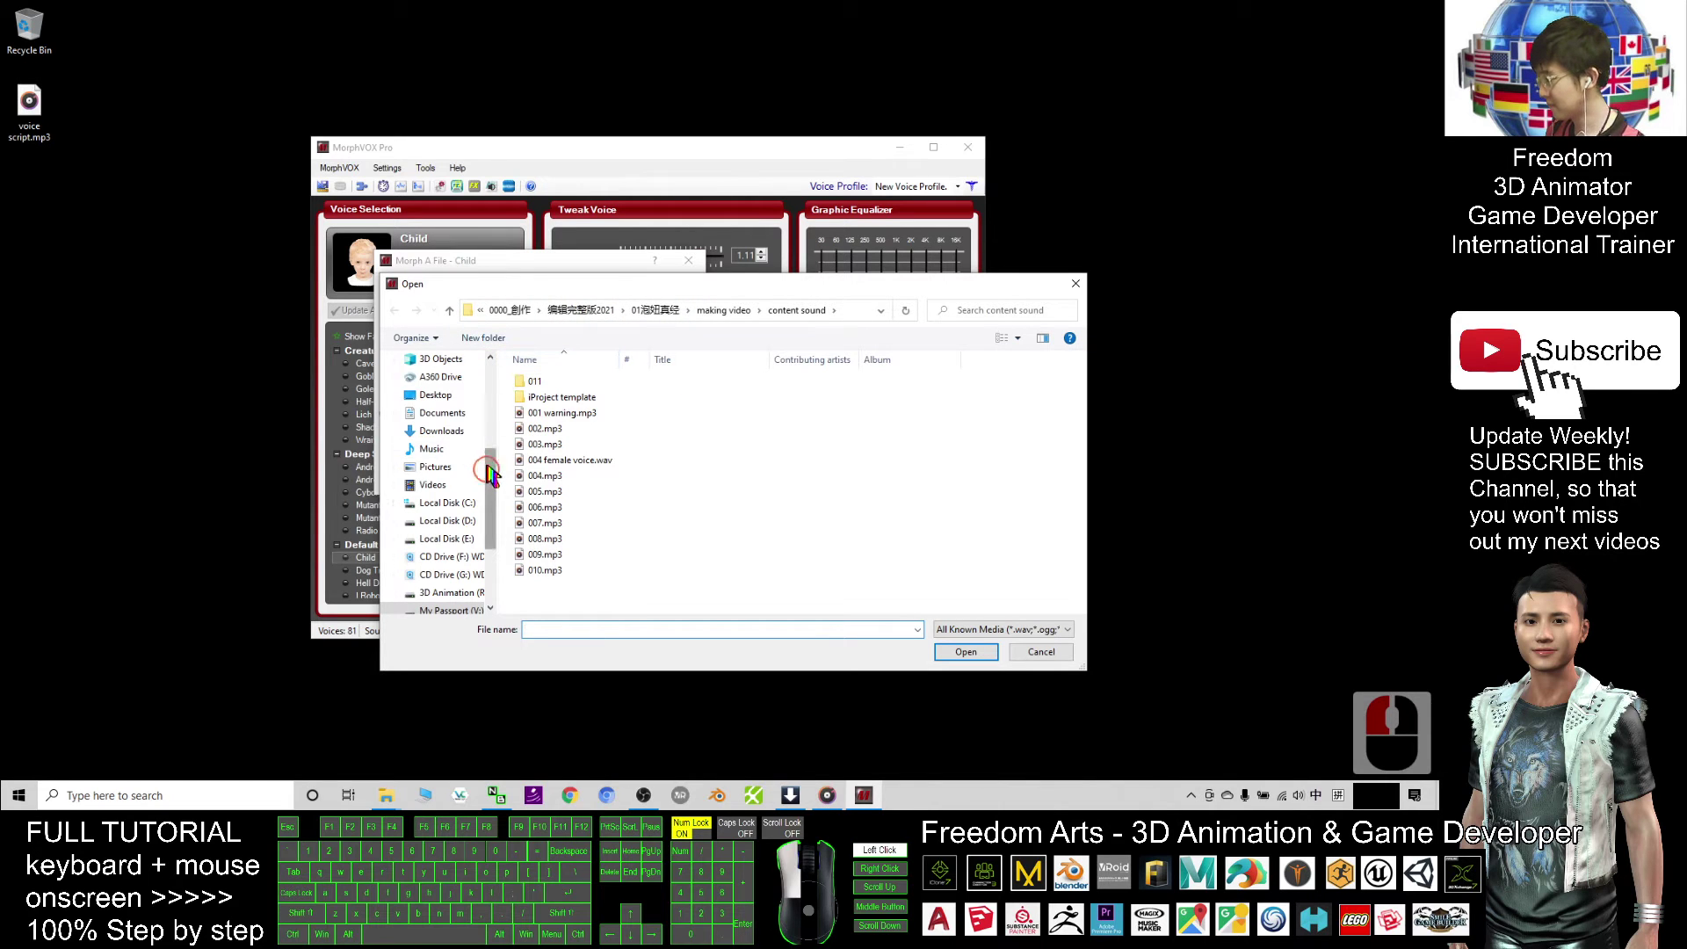
{"action": "left_click_drag", "start_coordinate": [490, 483], "coordinate": [503, 370]}
{"action": "double_click", "coordinate": [430, 388]}
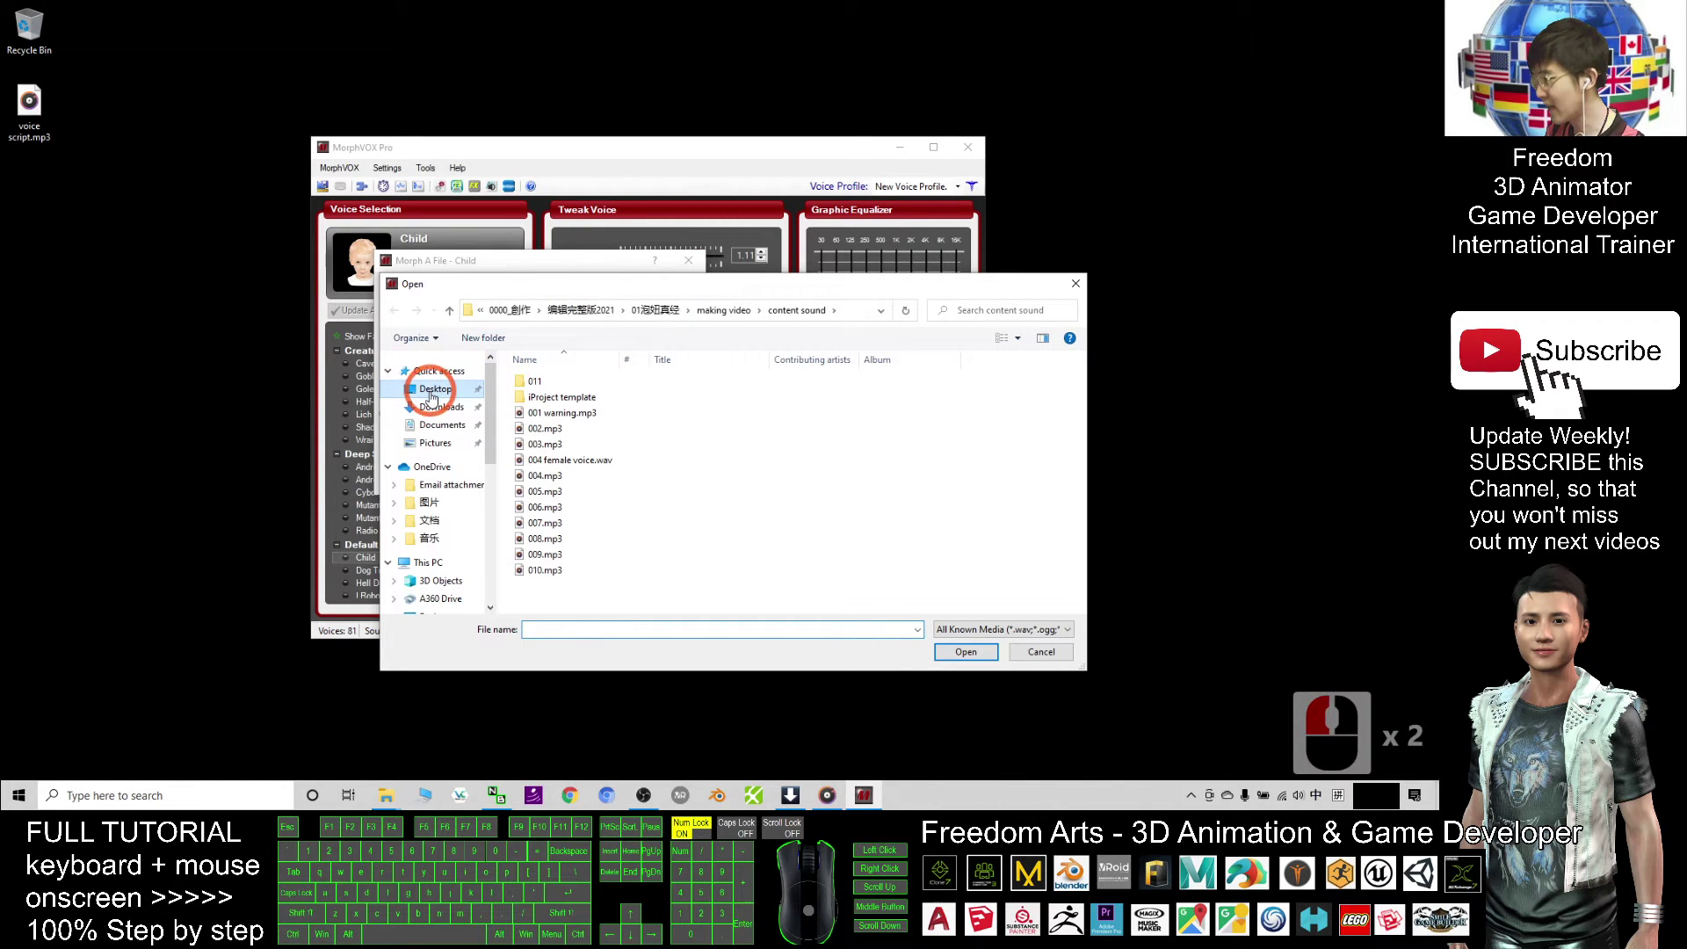
{"action": "left_click", "coordinate": [560, 394]}
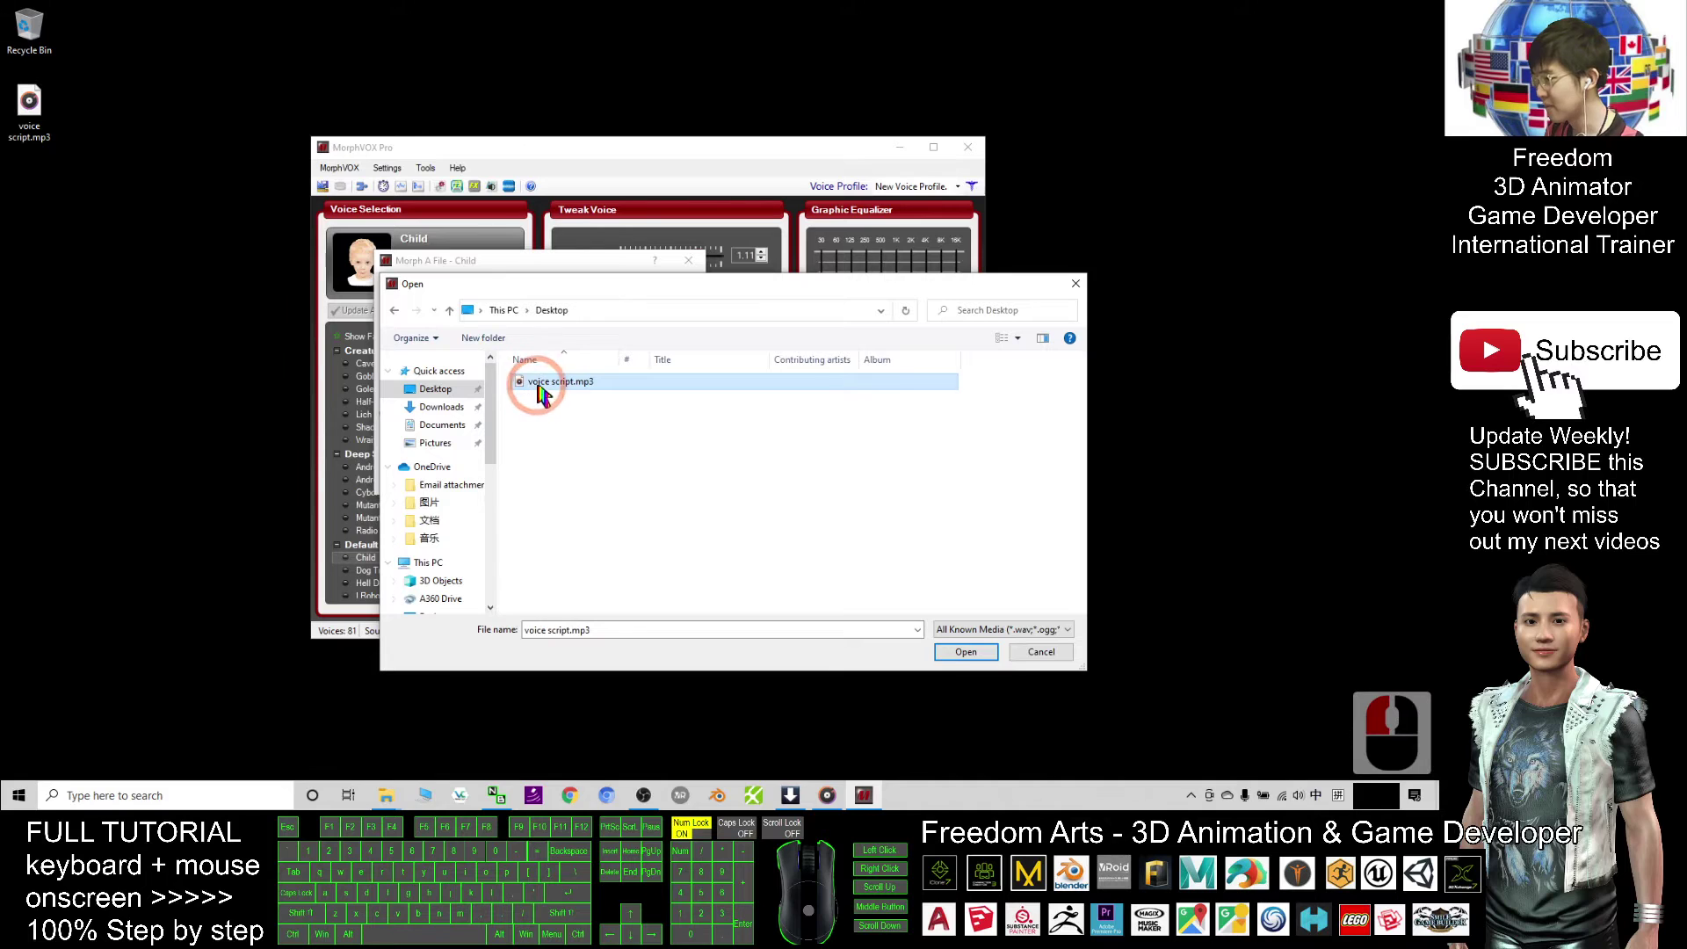
{"action": "double_click", "coordinate": [559, 395]}
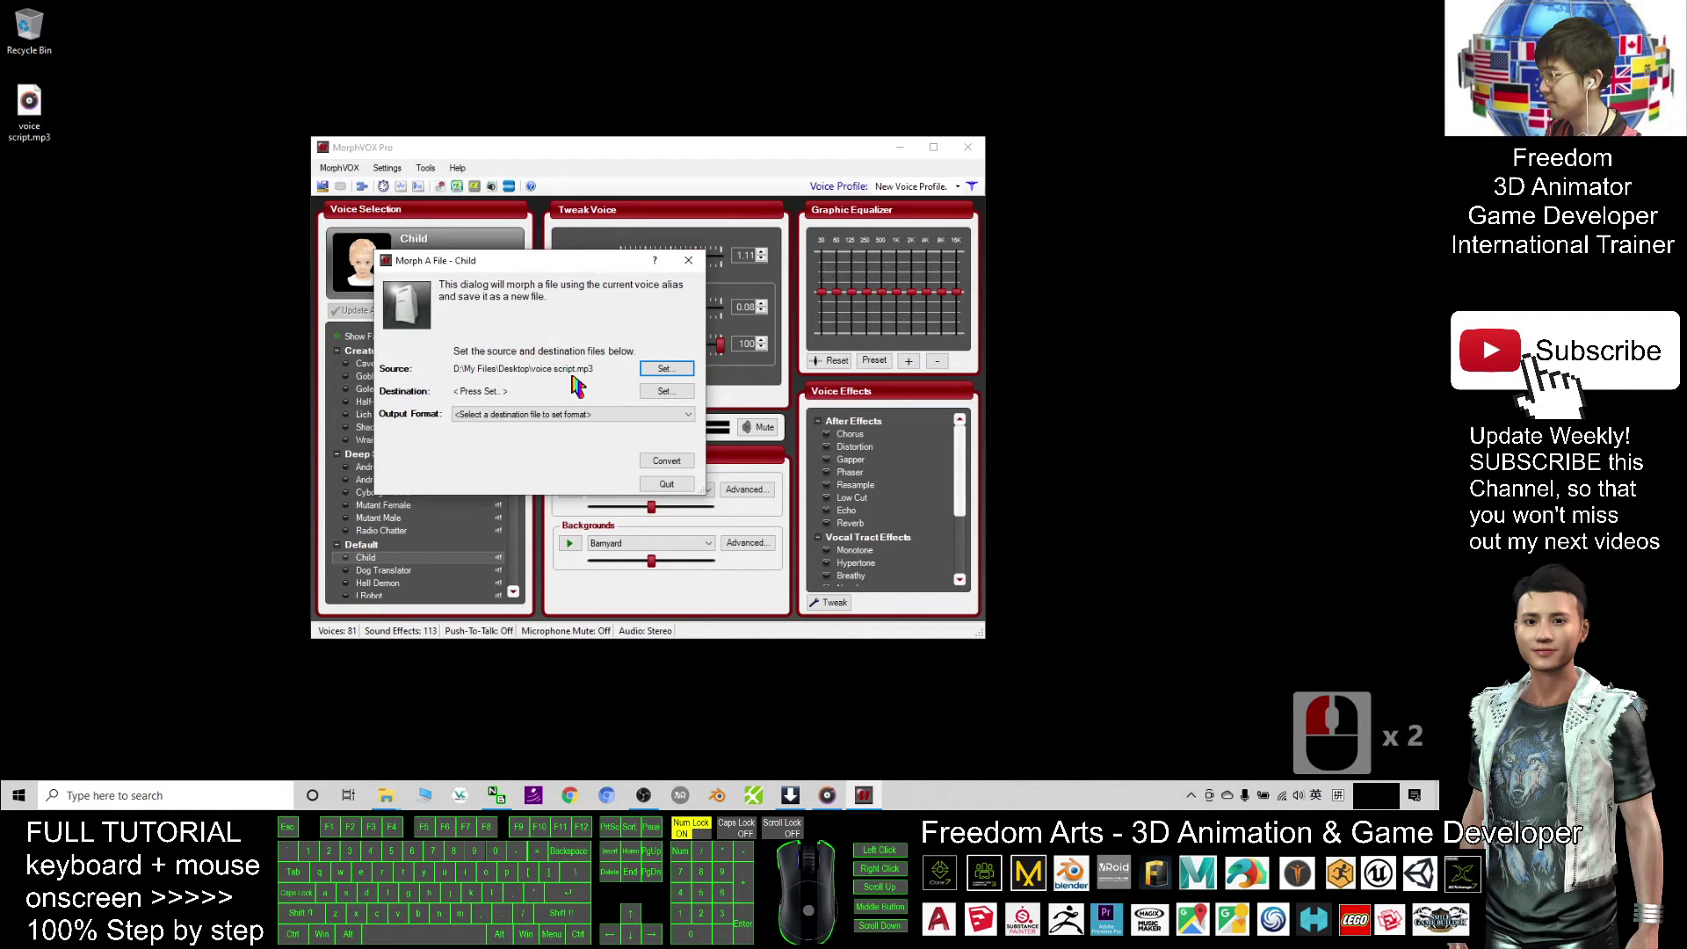
Save the output as Desktop\FileMorphOutput.wav in Wave format and convert with the Child voice.
{"action": "left_click", "coordinate": [666, 392]}
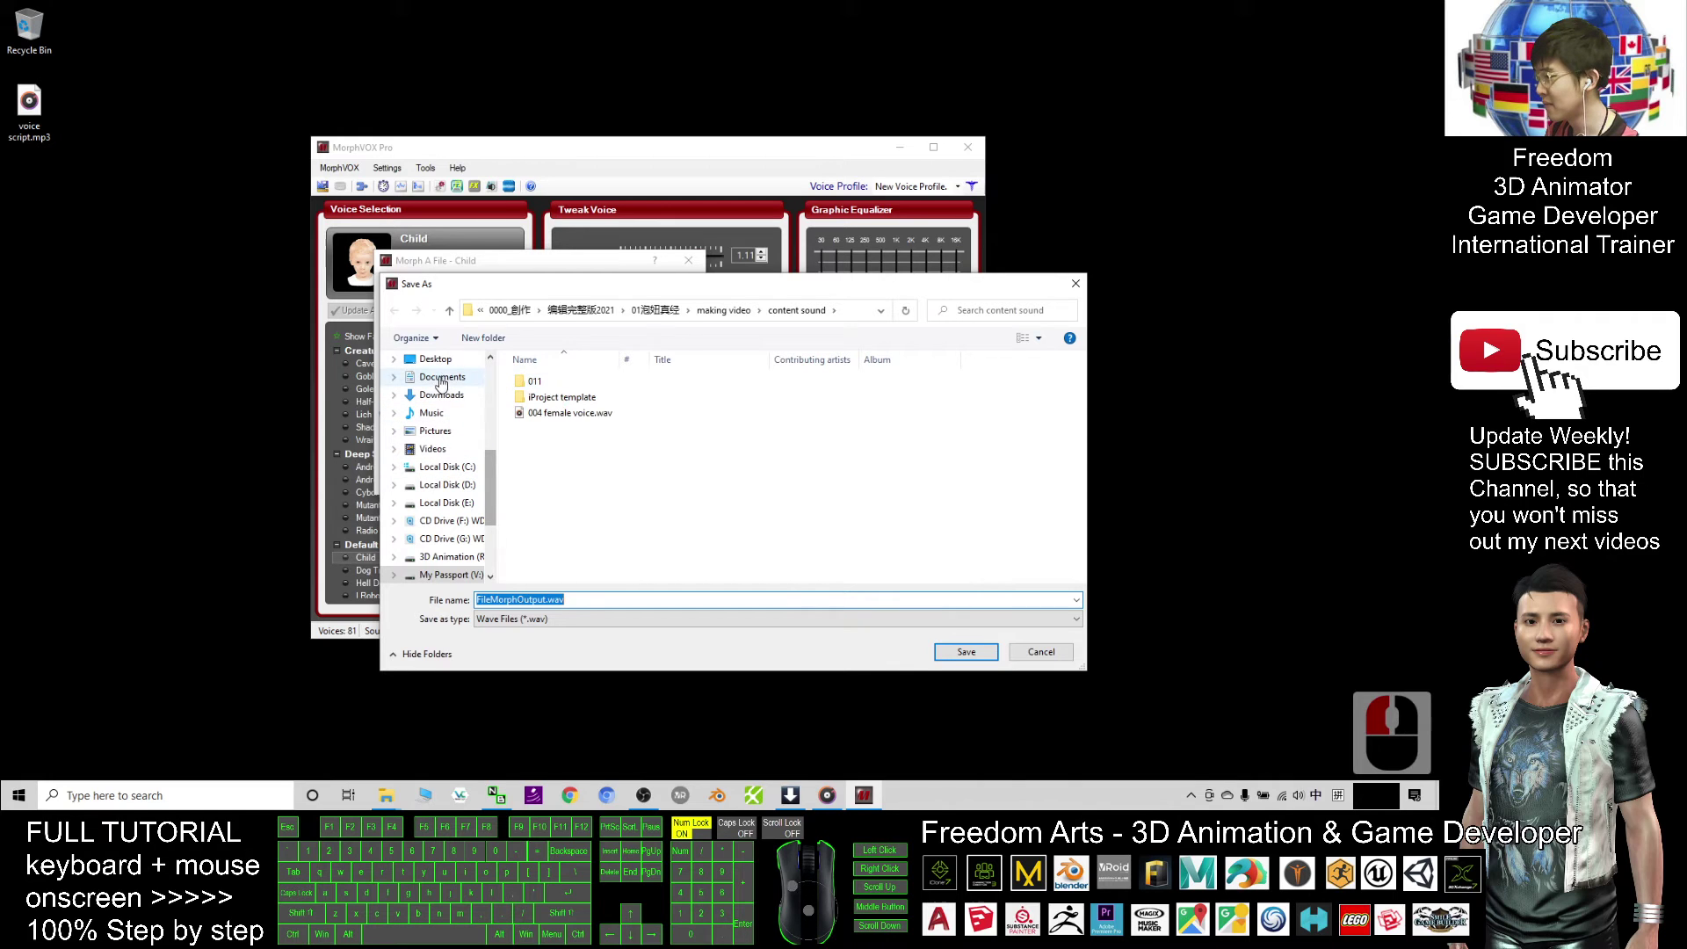
{"action": "left_click", "coordinate": [435, 360]}
{"action": "left_click", "coordinate": [504, 599]}
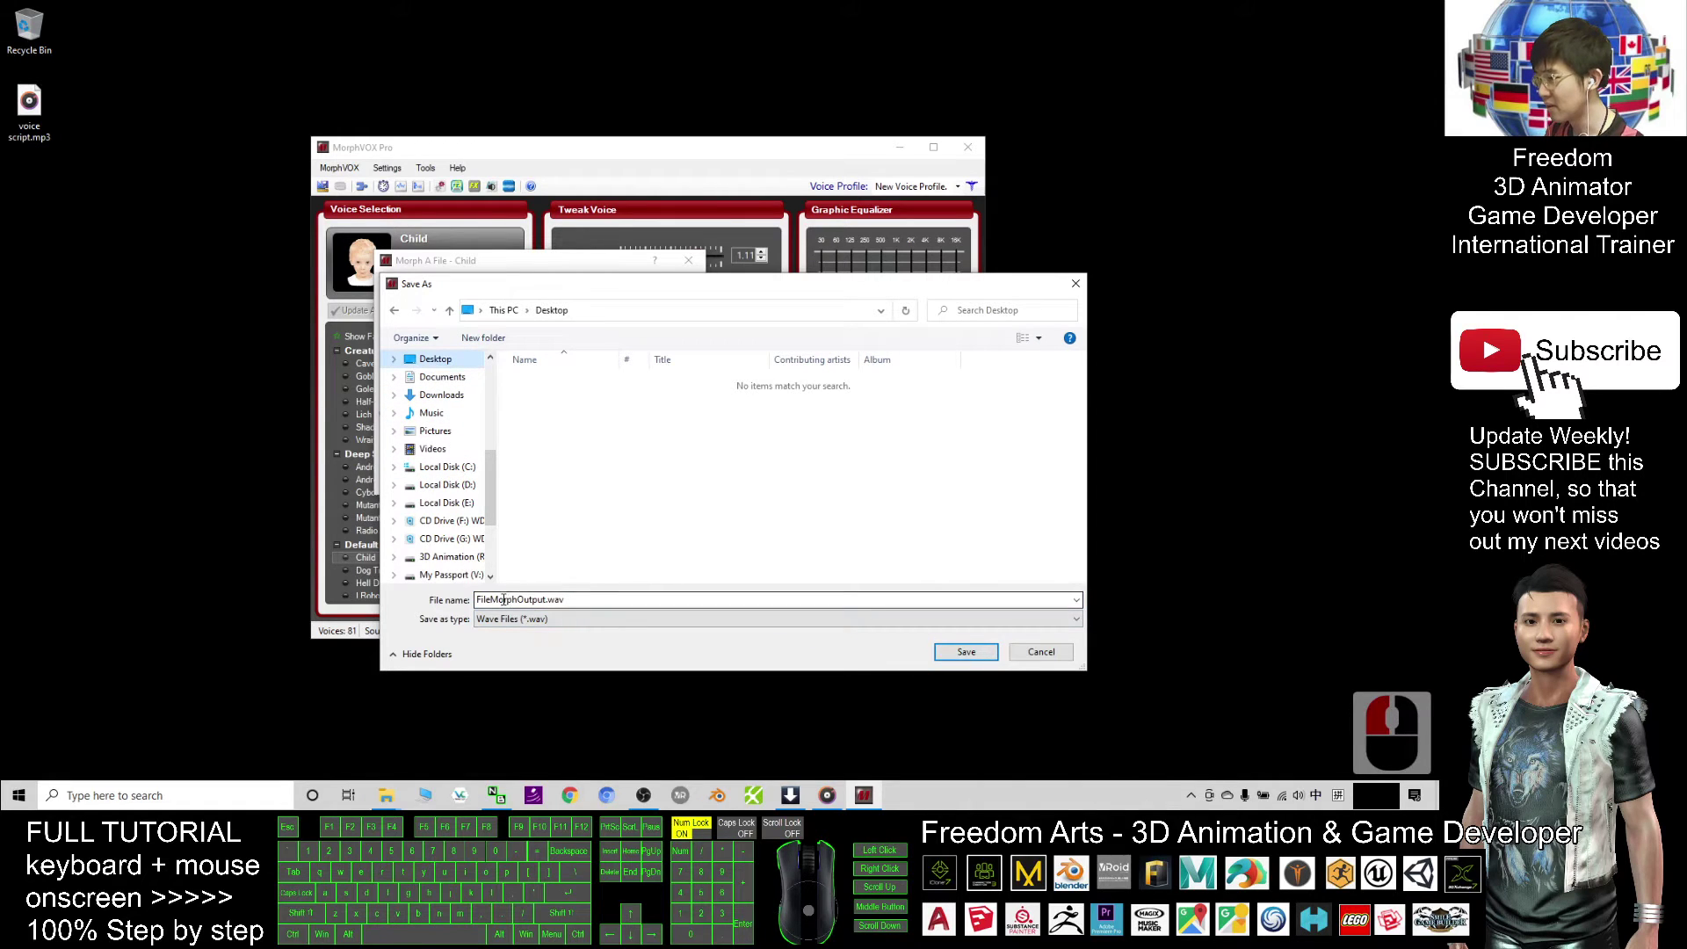
{"action": "left_click", "coordinate": [565, 620]}
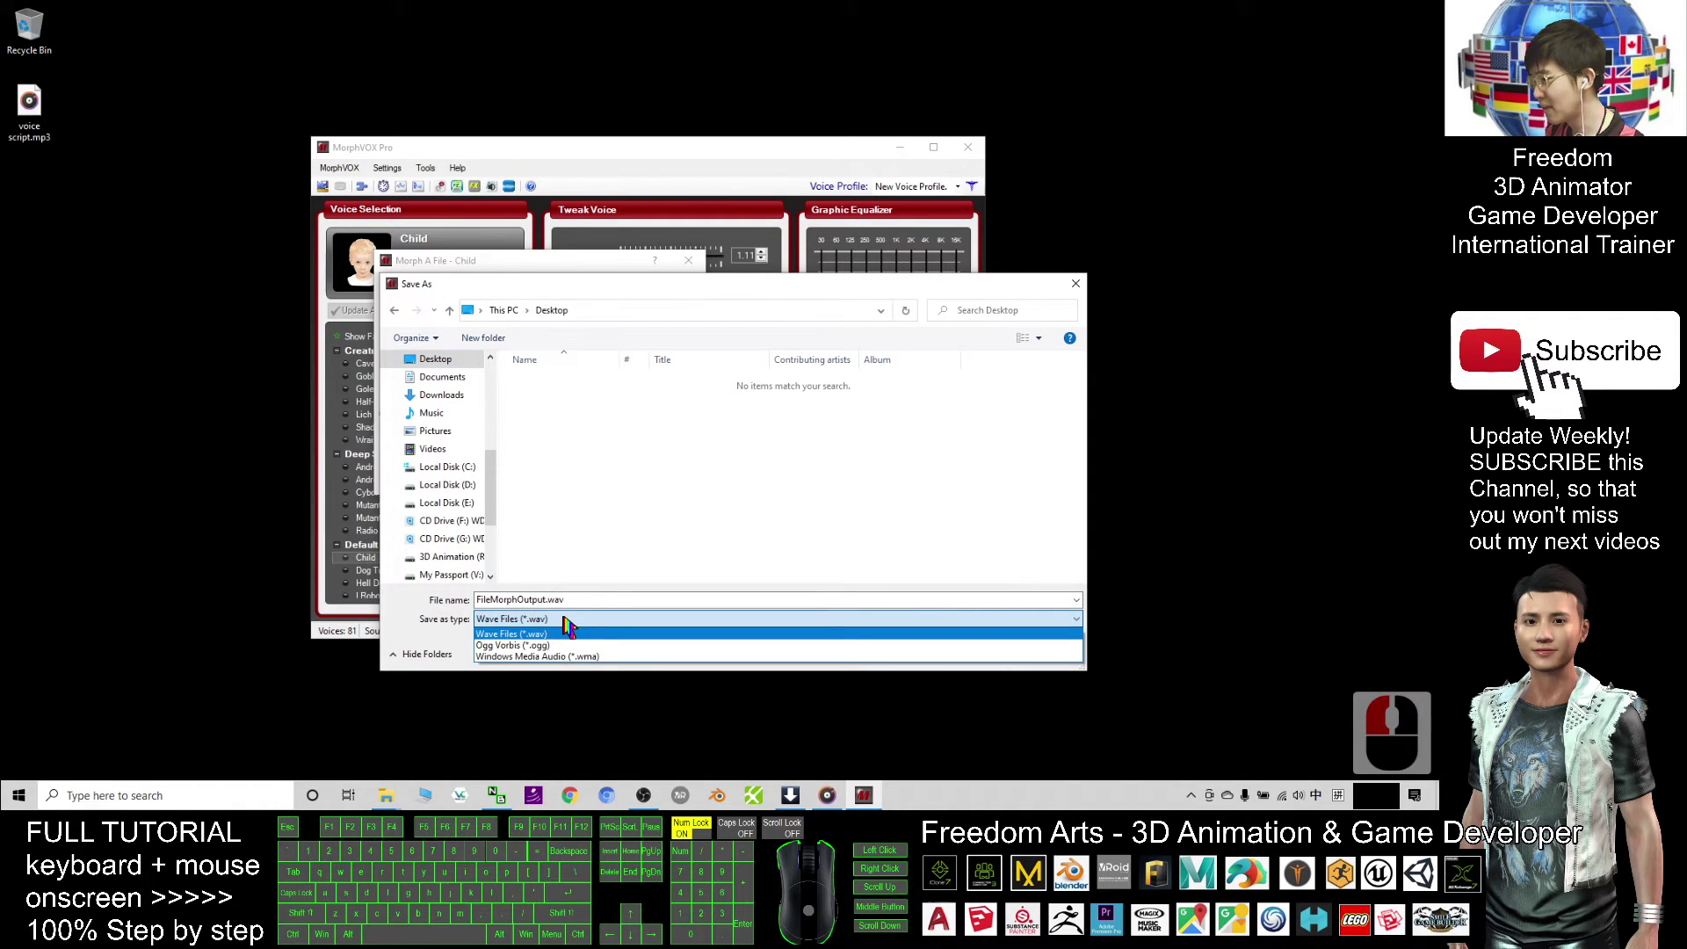
{"action": "left_click", "coordinate": [564, 618]}
{"action": "left_click", "coordinate": [565, 621]}
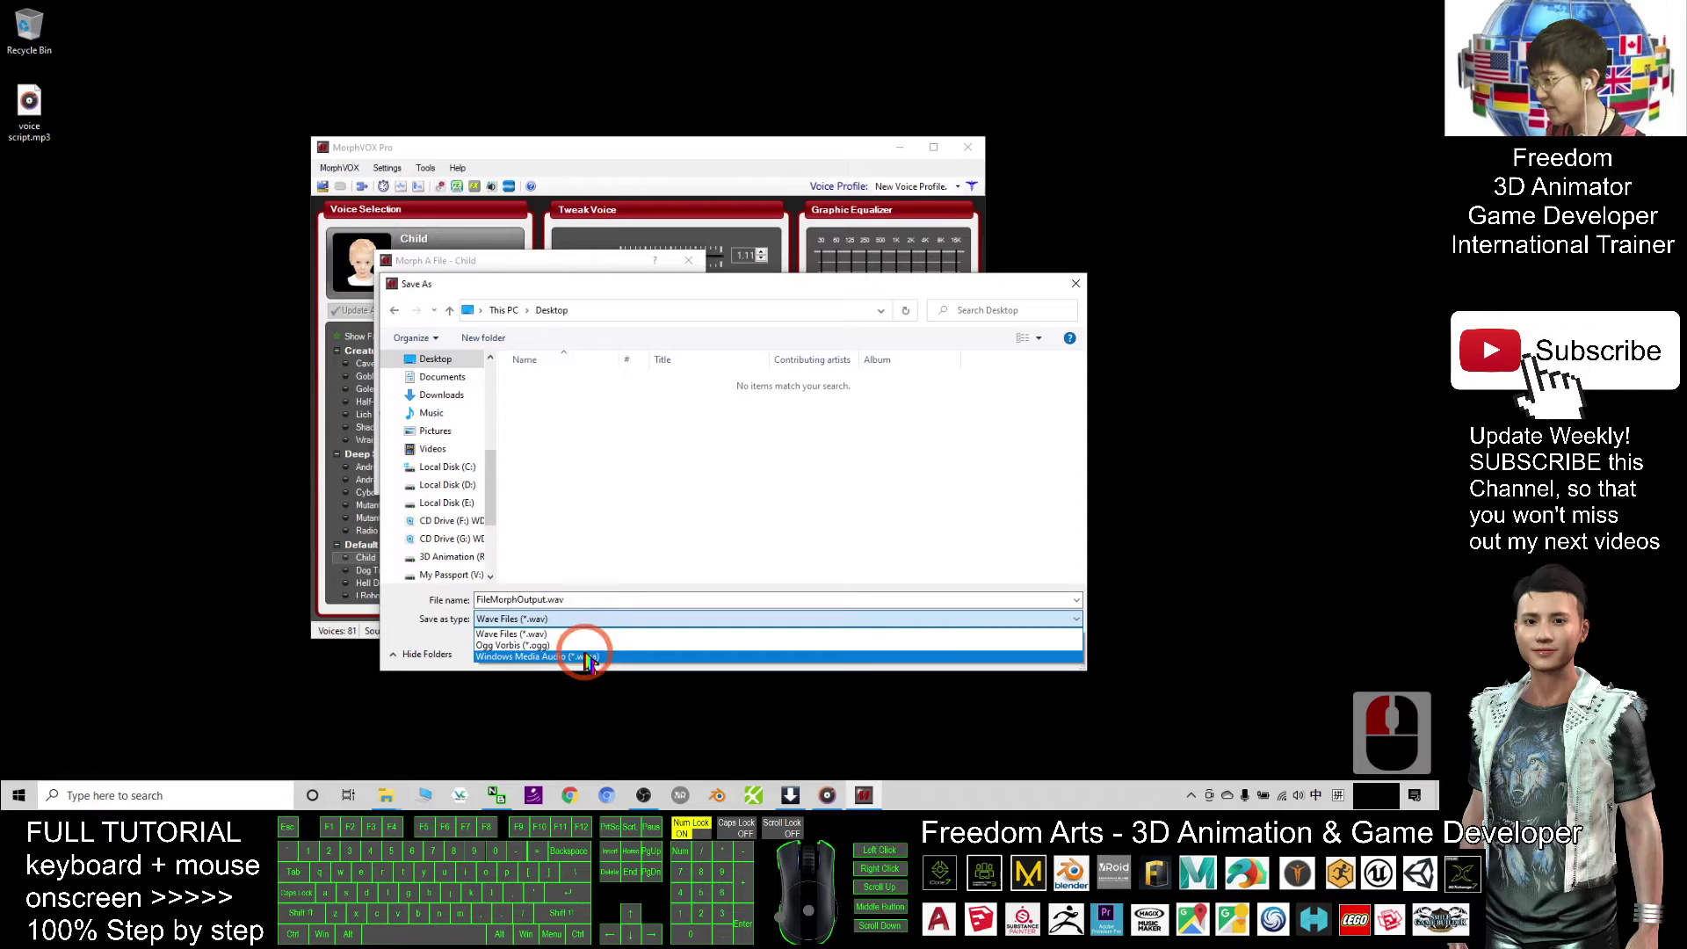
{"action": "left_click", "coordinate": [604, 552]}
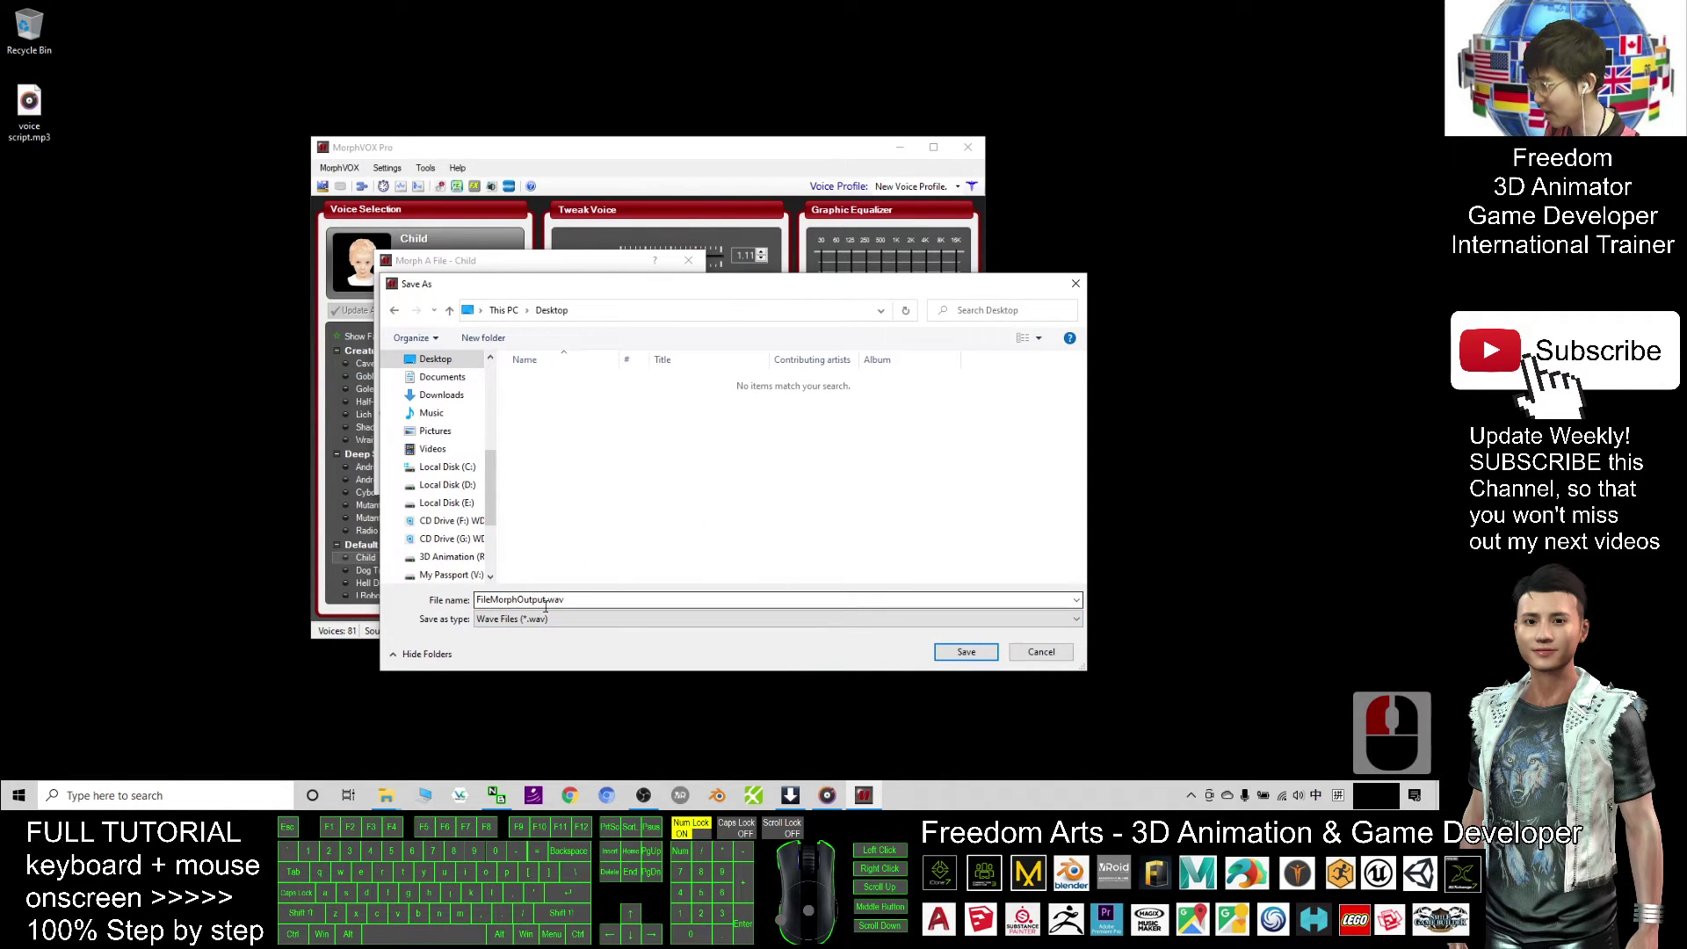
{"action": "left_click", "coordinate": [967, 652]}
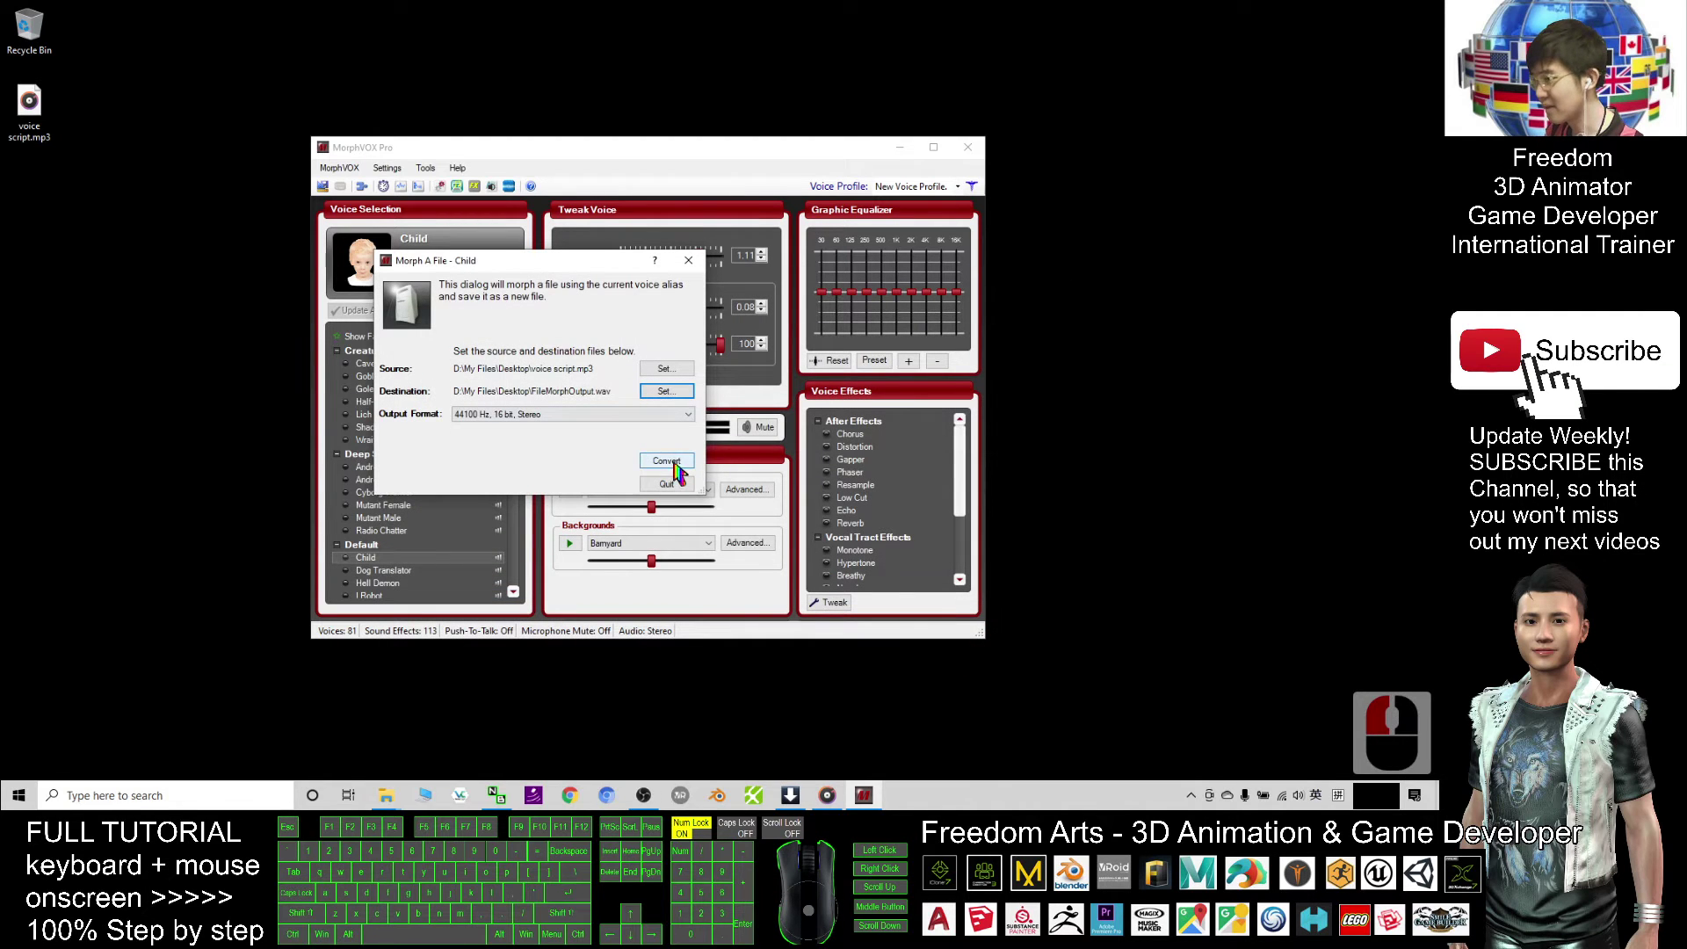
{"action": "left_click", "coordinate": [675, 464]}
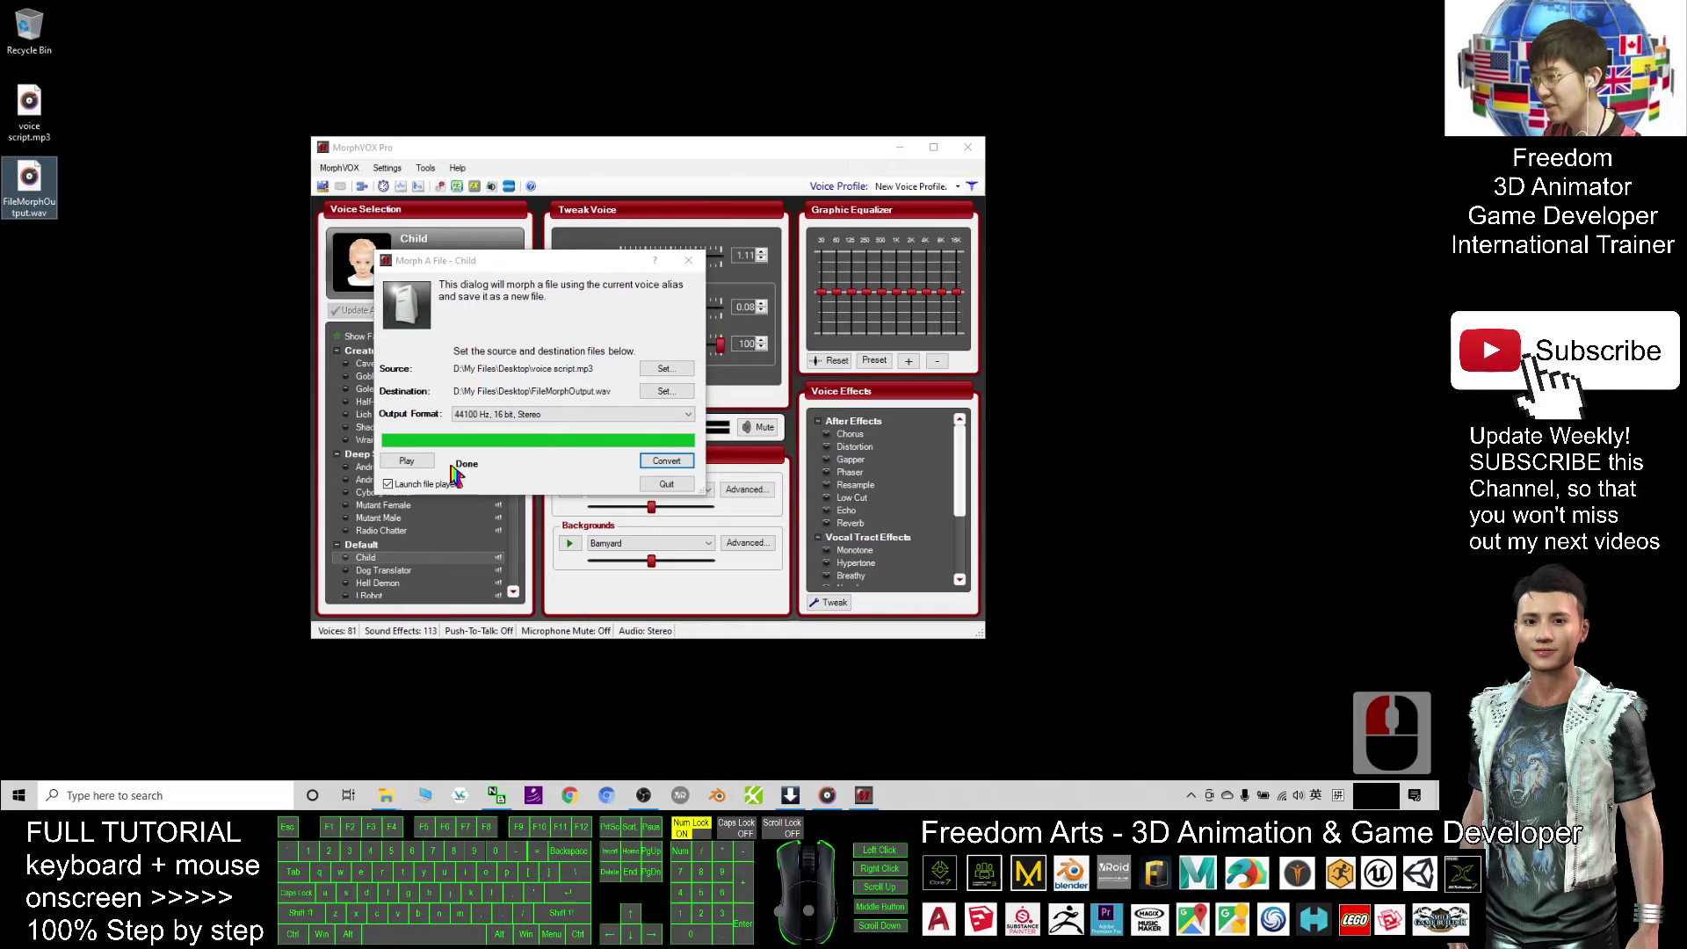
{"action": "left_click", "coordinate": [40, 211]}
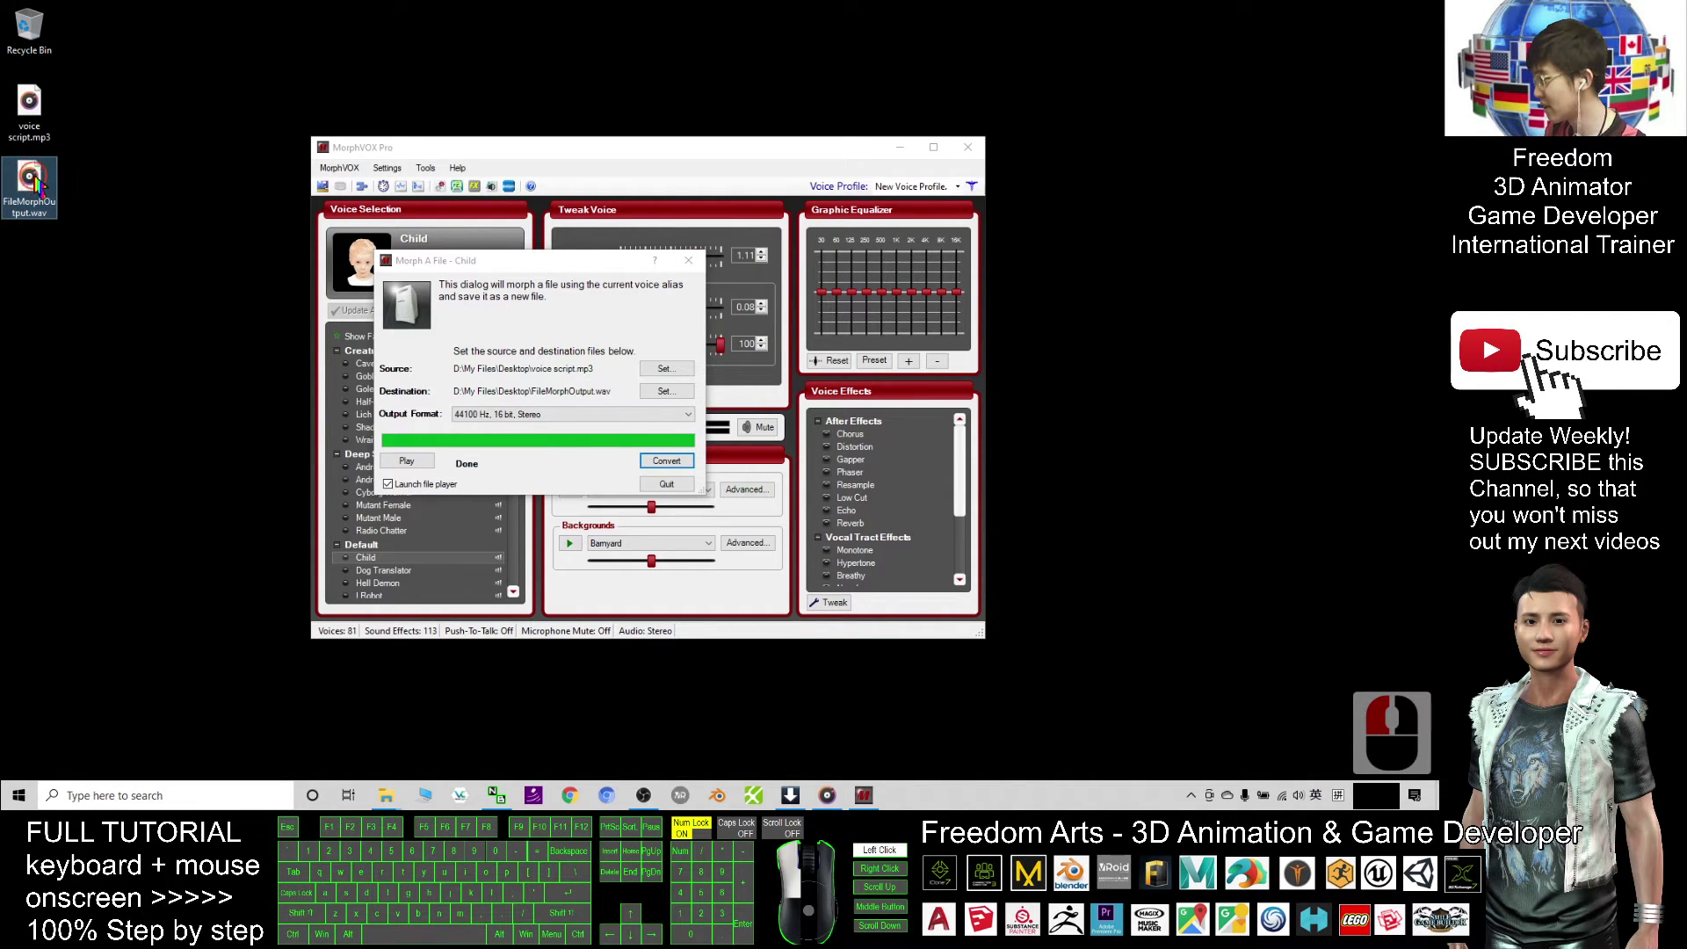
Play FileMorphOutput.wav in Groove Music, pause at 0:07, and close the player.
{"action": "double_click", "coordinate": [35, 180]}
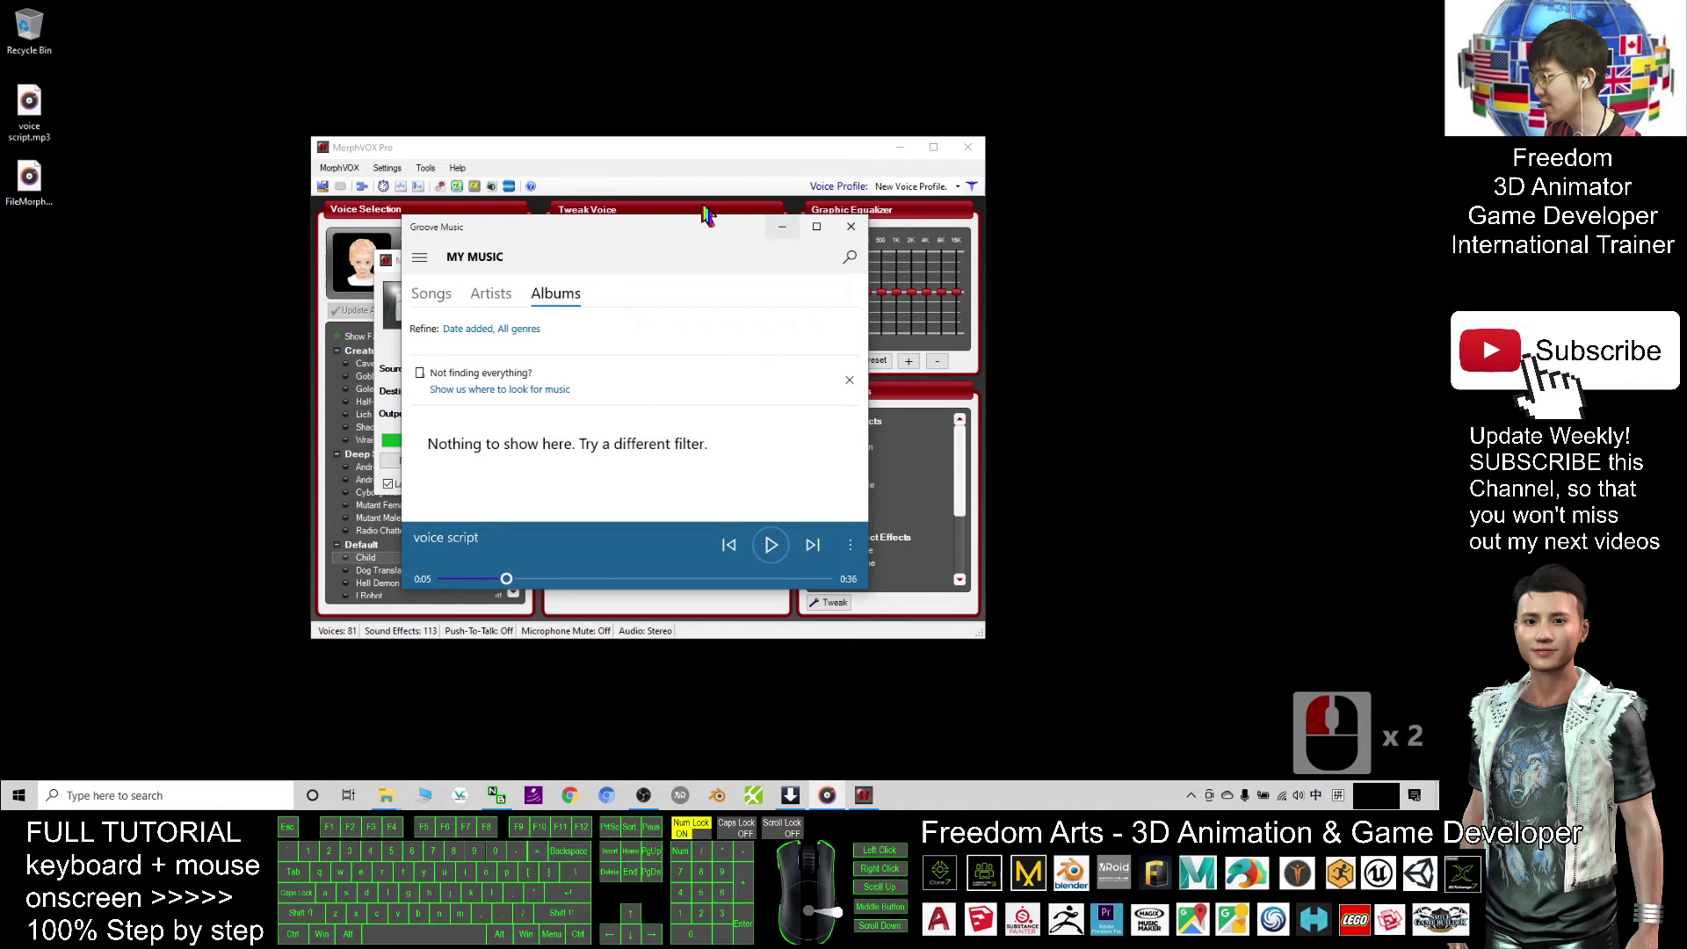
{"action": "left_click_drag", "start_coordinate": [683, 237], "coordinate": [642, 234]}
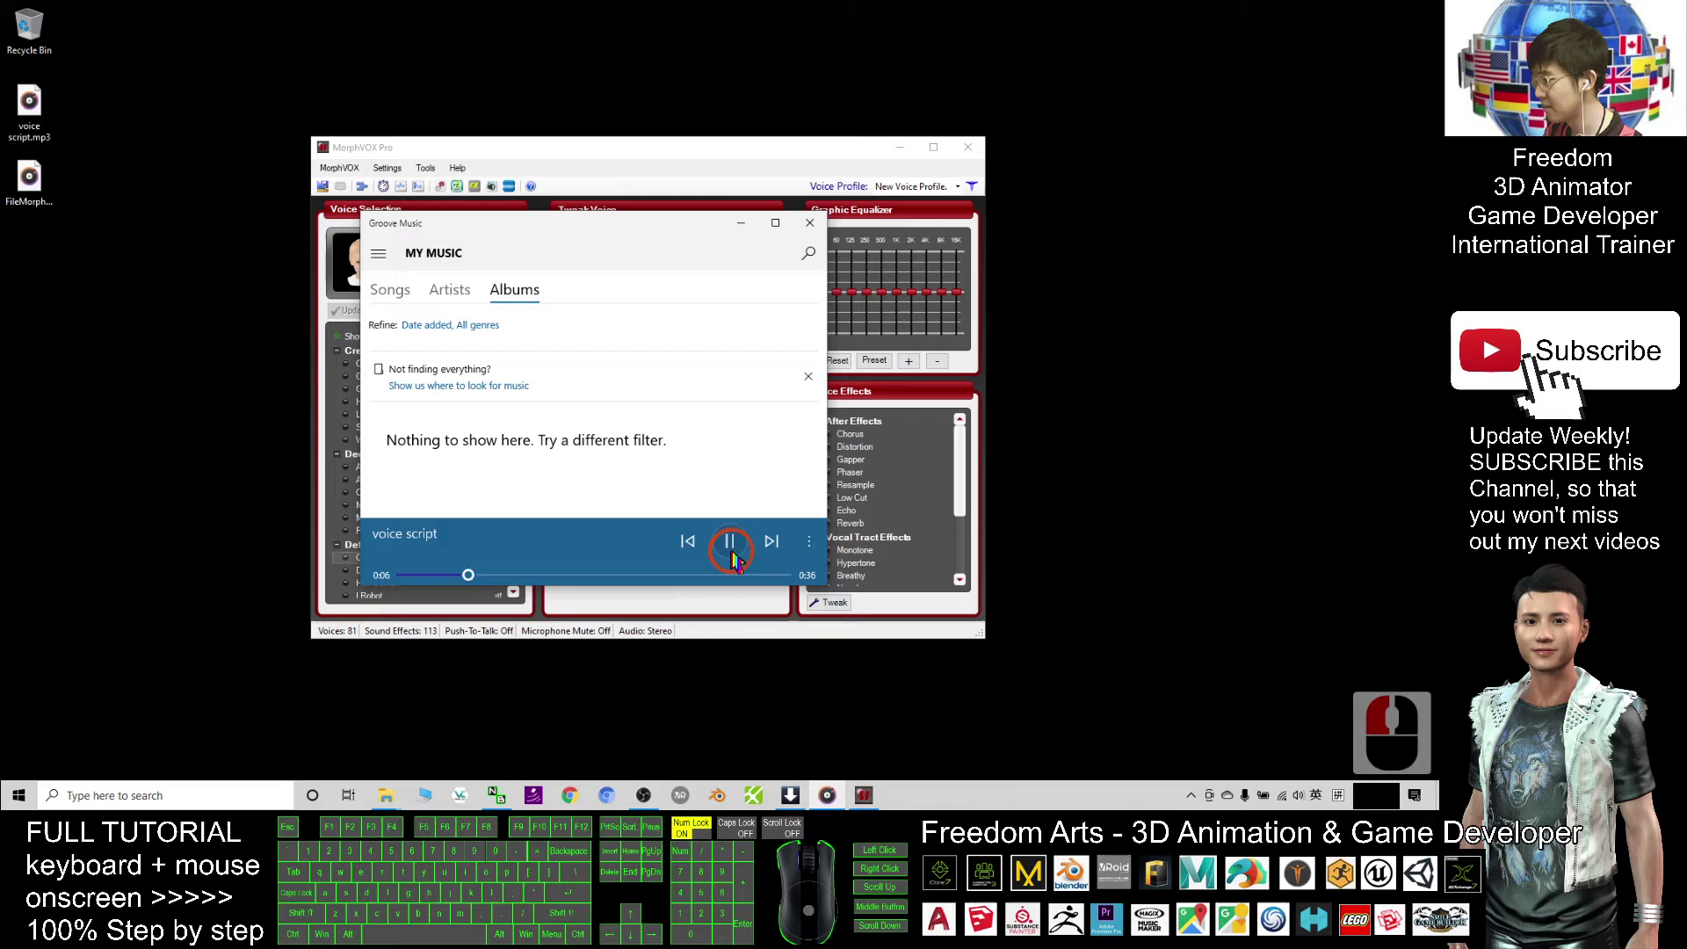
{"action": "left_click", "coordinate": [810, 222]}
{"action": "double_click", "coordinate": [36, 175]}
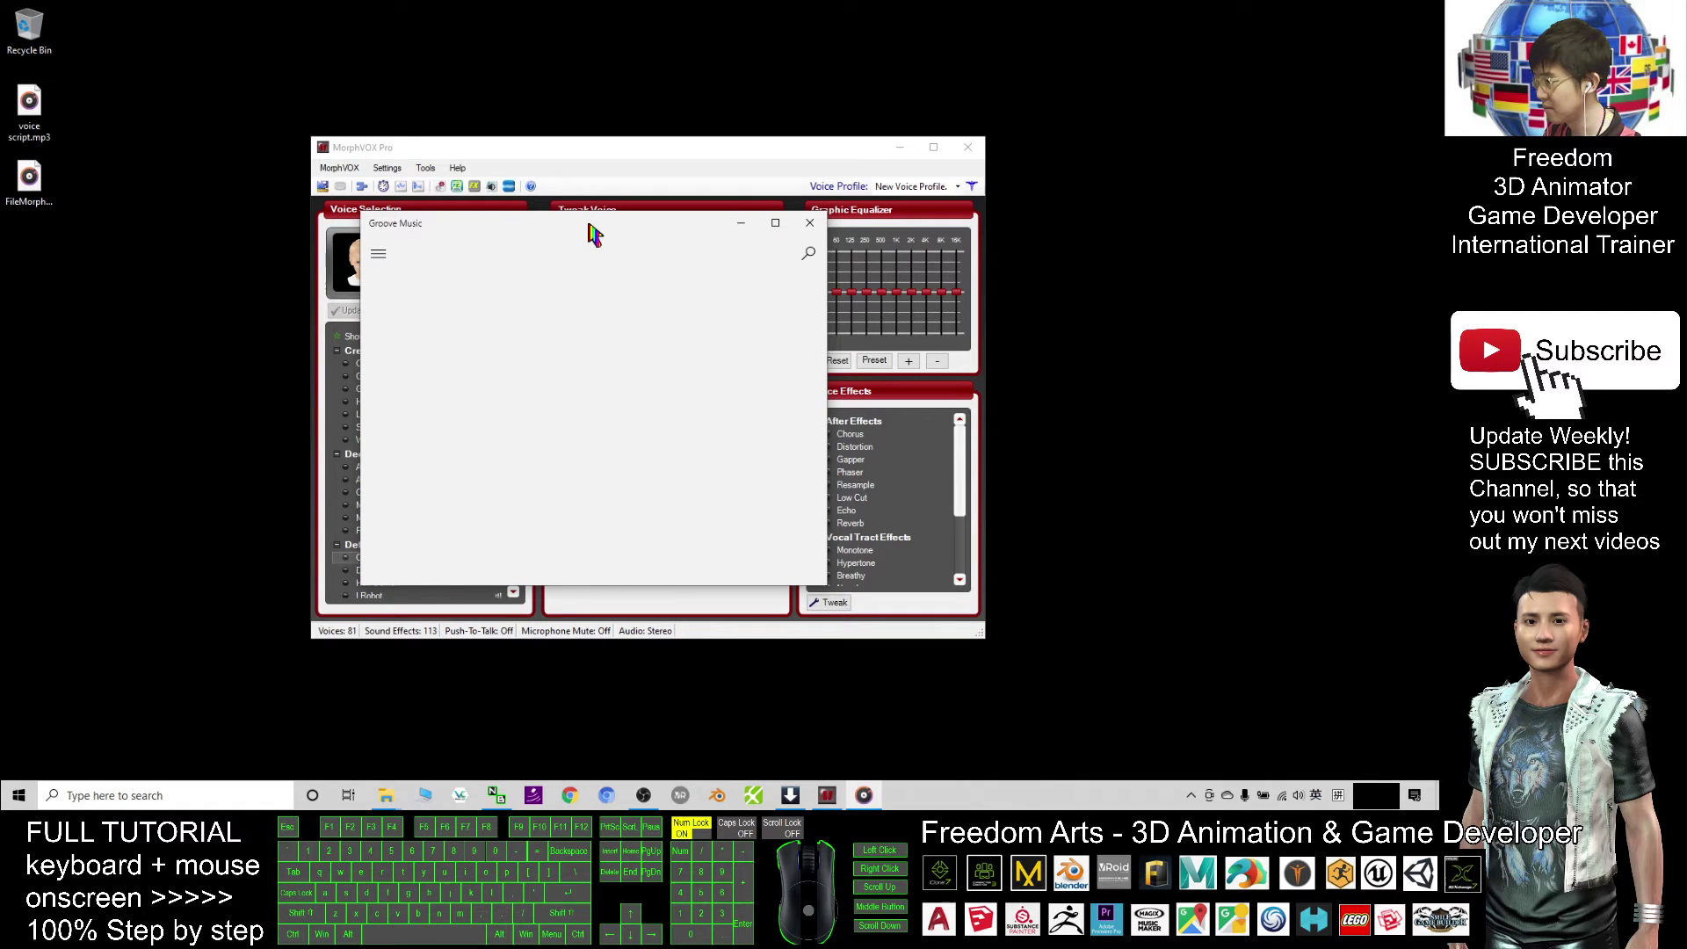
{"action": "left_click_drag", "start_coordinate": [617, 235], "coordinate": [465, 199]}
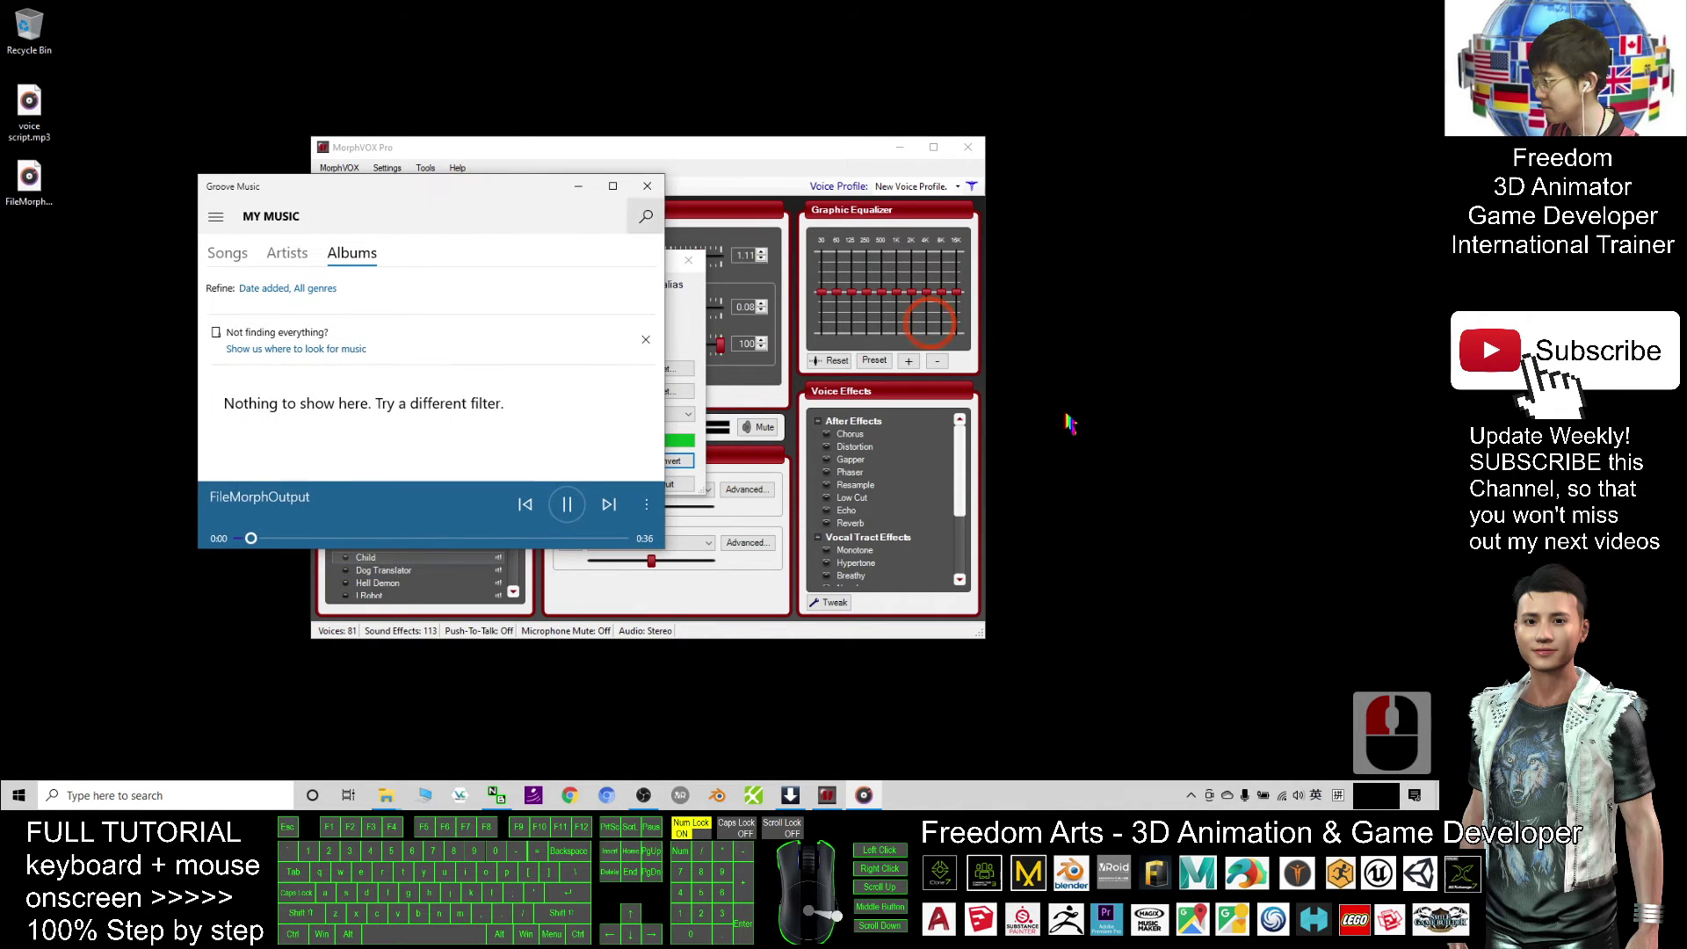
{"action": "left_click", "coordinate": [1298, 795]}
{"action": "scroll", "coordinate": [1248, 764], "scroll_direction": "down", "scroll_amount": 2}
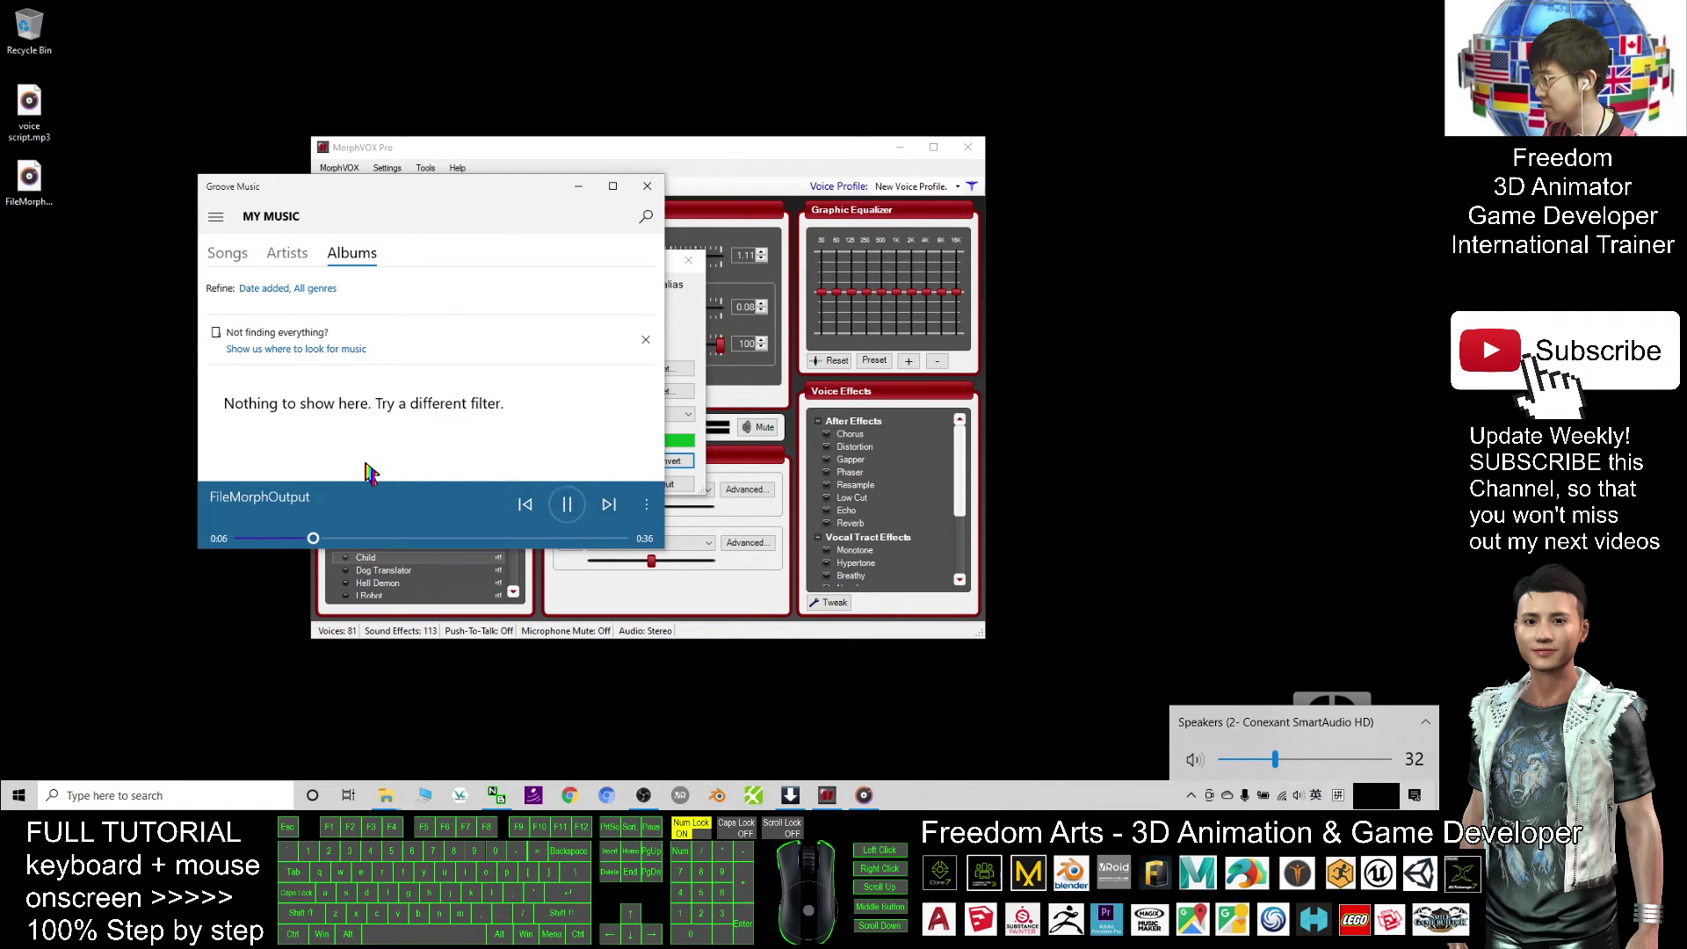
{"action": "left_click", "coordinate": [569, 505]}
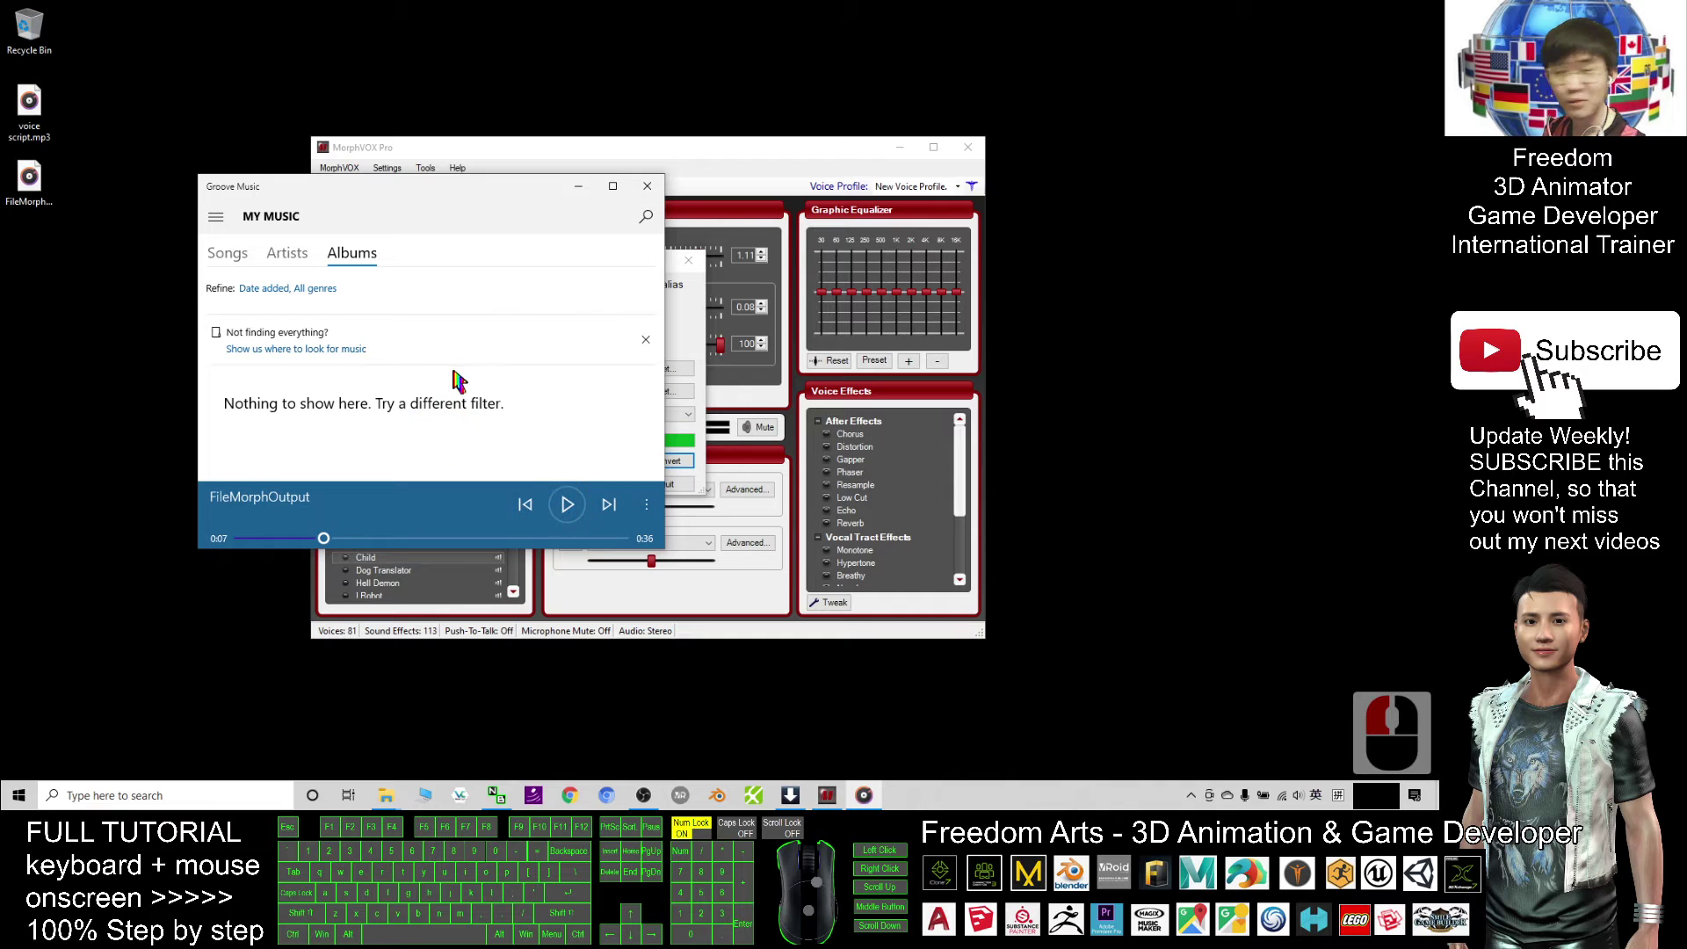
{"action": "left_click_drag", "start_coordinate": [440, 204], "coordinate": [388, 260]}
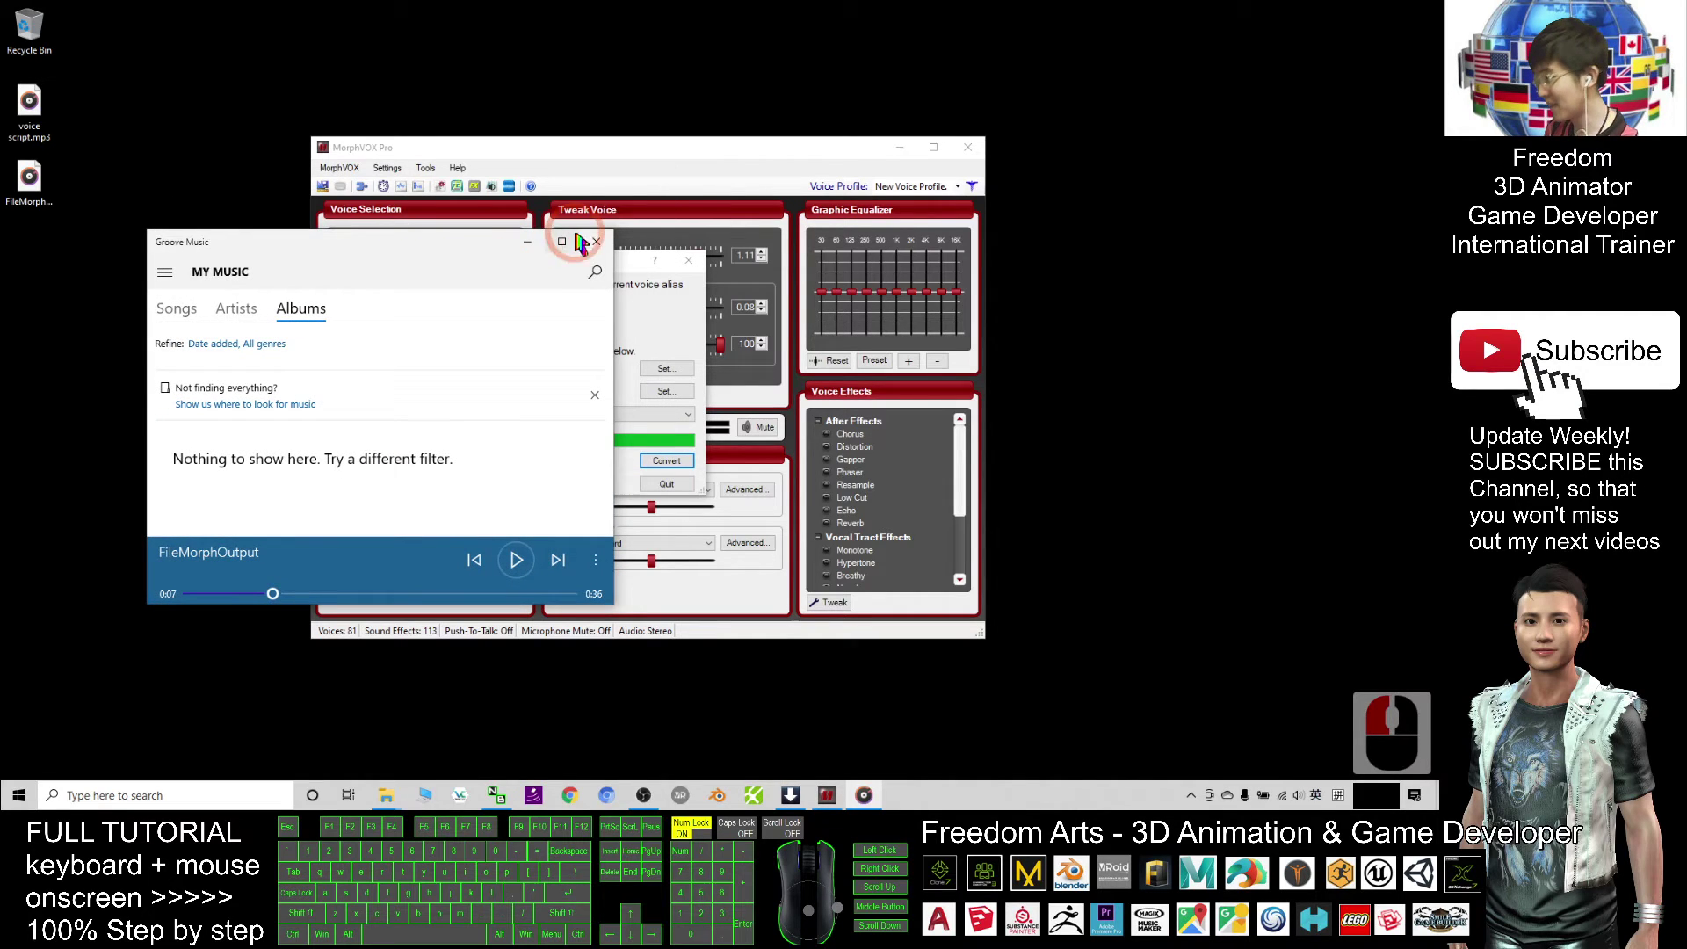
{"action": "left_click", "coordinate": [603, 248]}
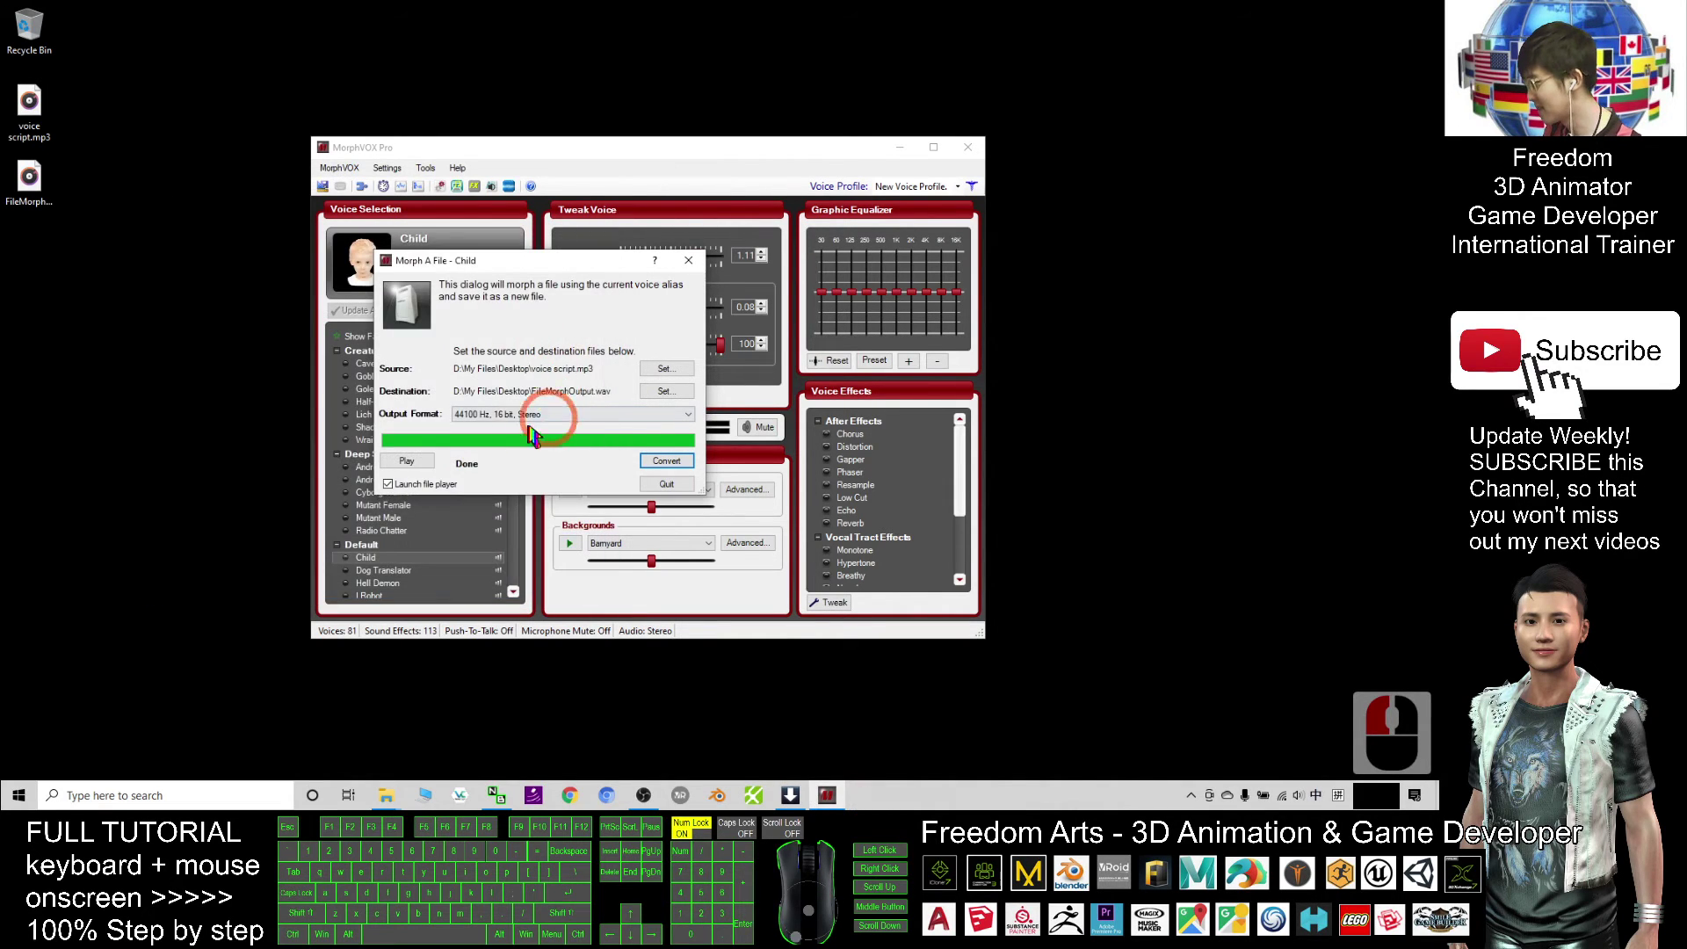
Load the Woman voice and start Morph a File with voice script.mp3 as source.
{"action": "left_click", "coordinate": [684, 261]}
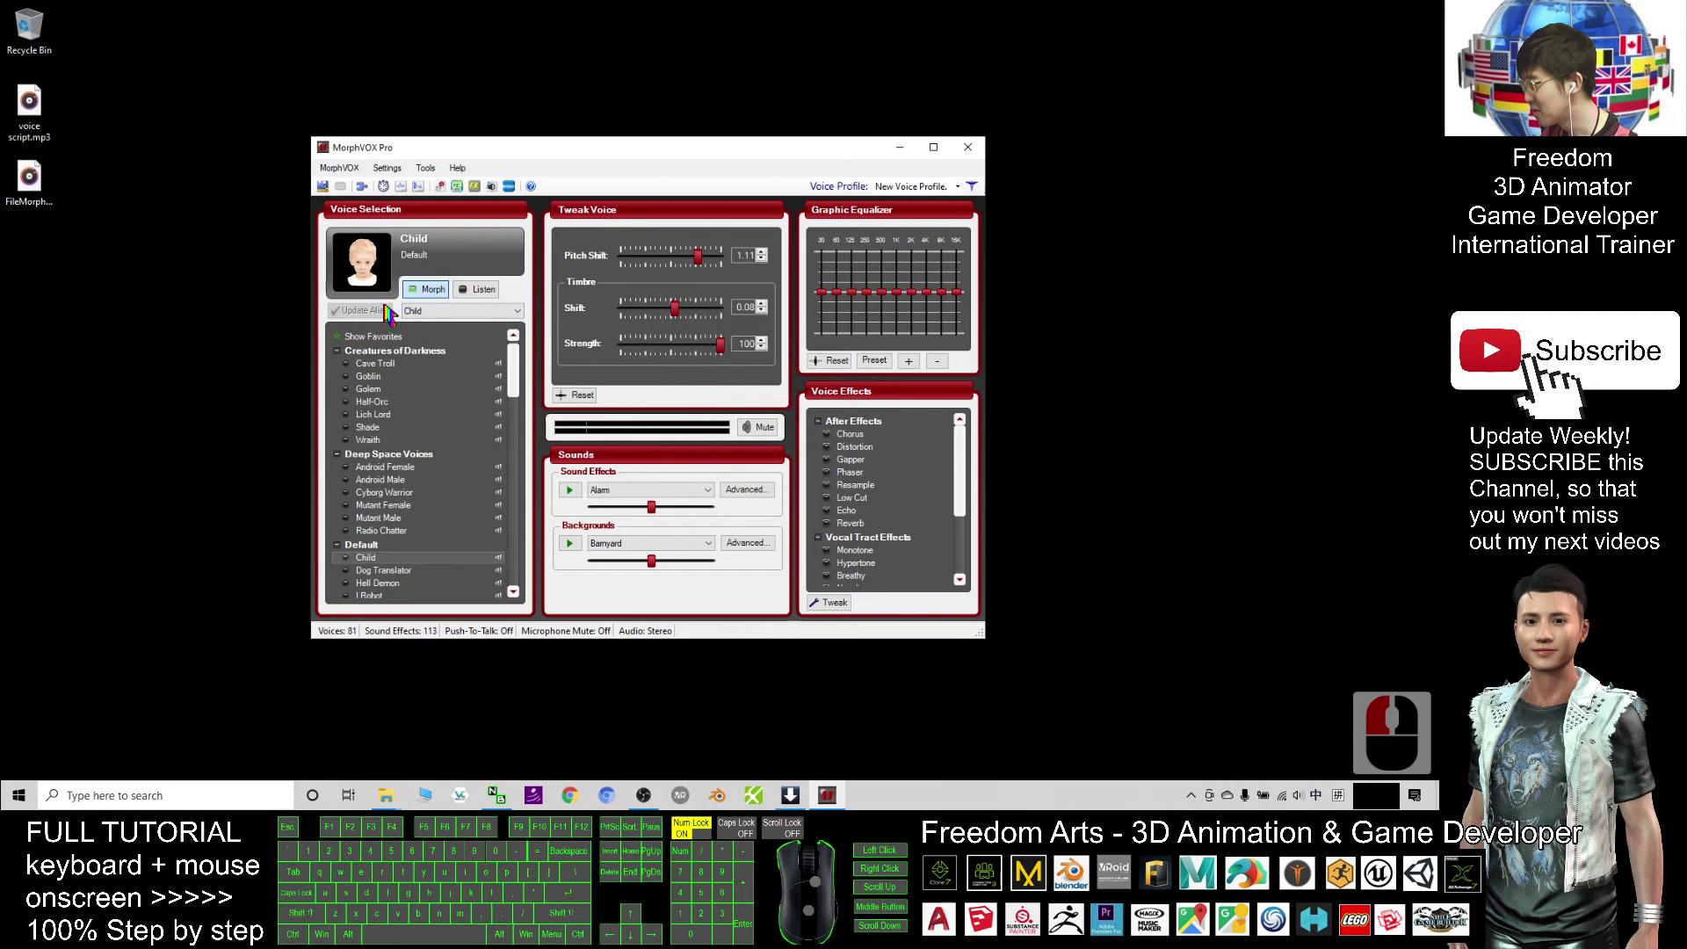
{"action": "left_click_drag", "start_coordinate": [509, 362], "coordinate": [516, 376]}
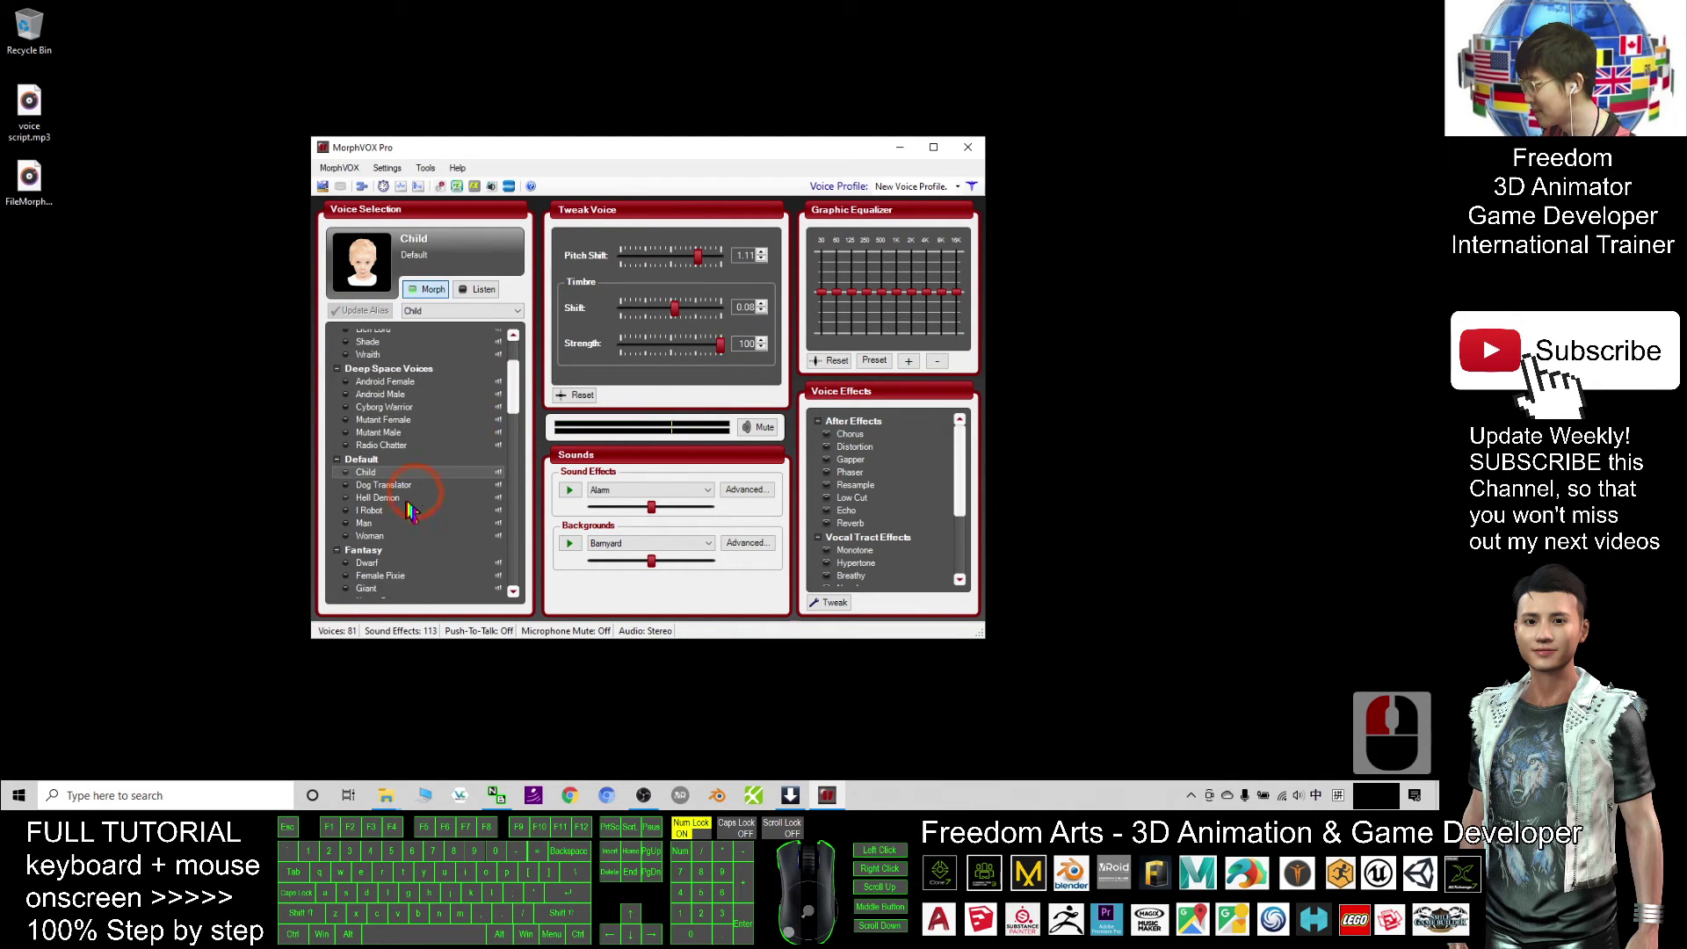
{"action": "double_click", "coordinate": [379, 537]}
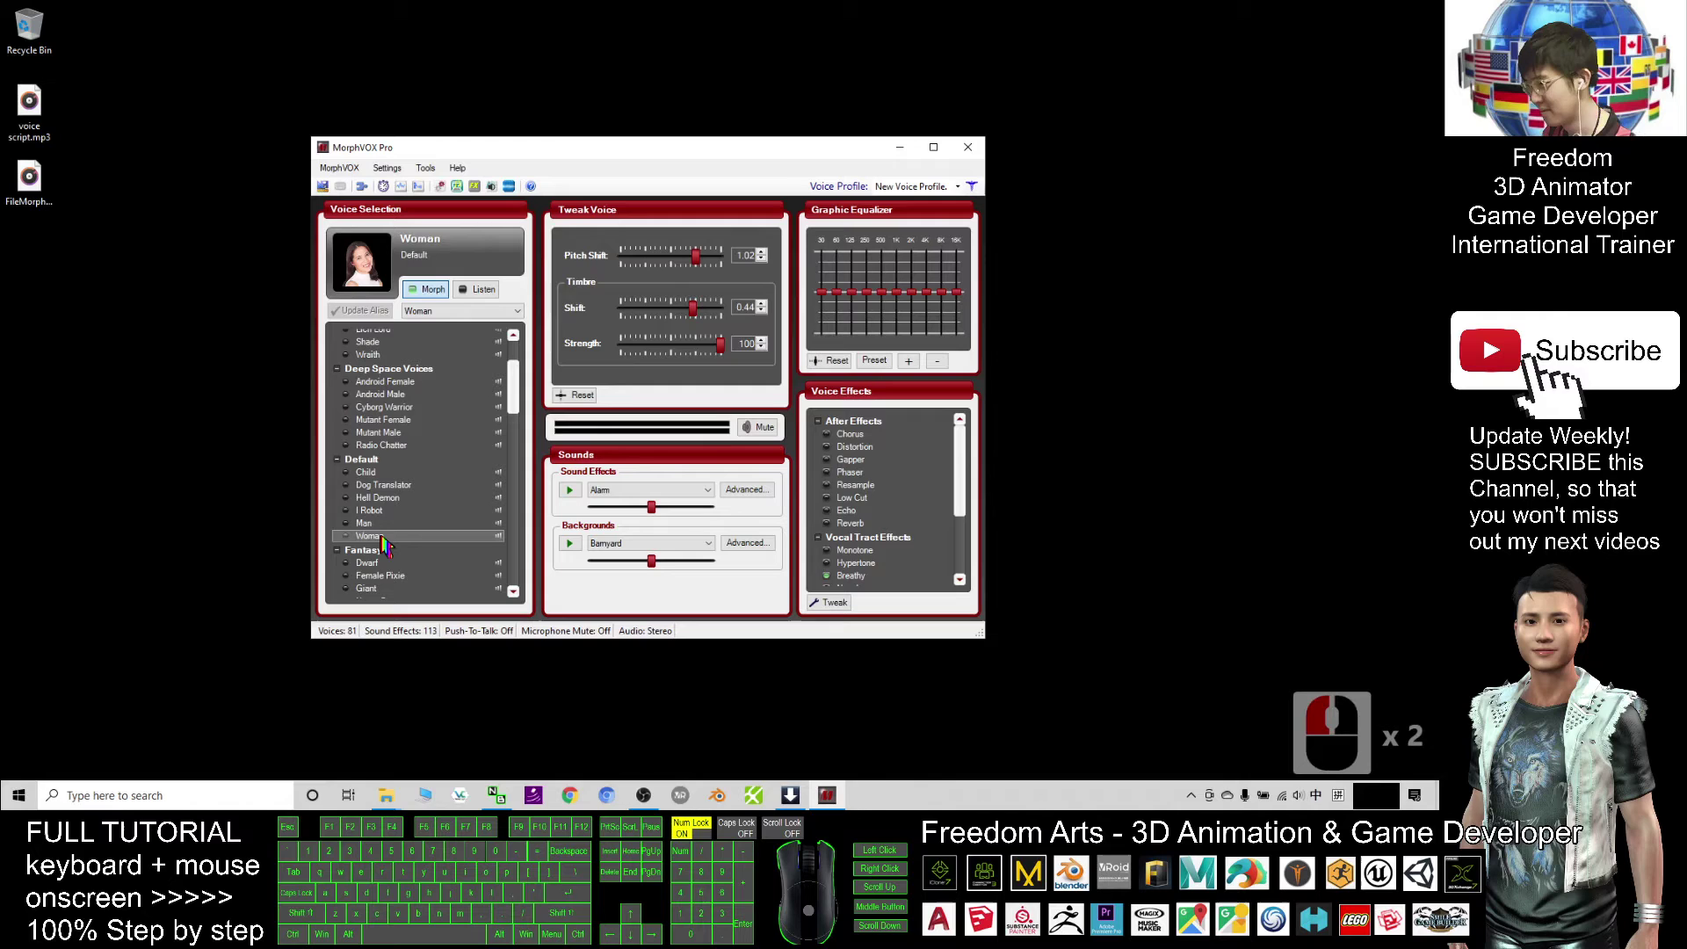
{"action": "left_click", "coordinate": [338, 168]}
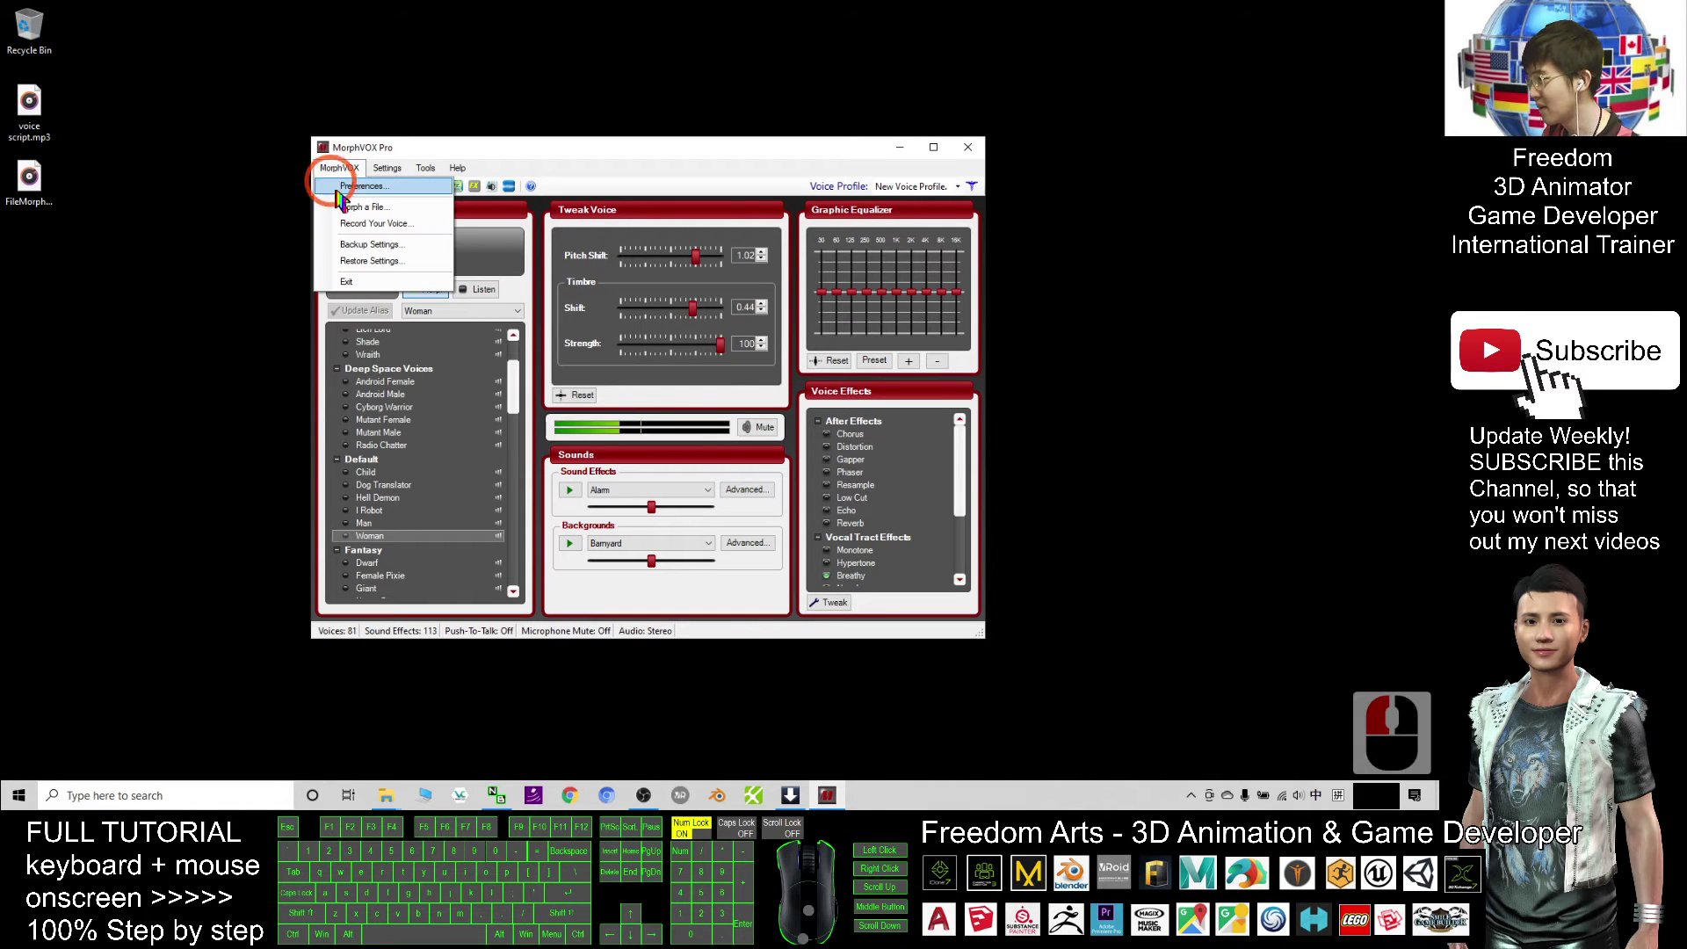
{"action": "left_click", "coordinate": [348, 216]}
{"action": "left_click", "coordinate": [773, 387]}
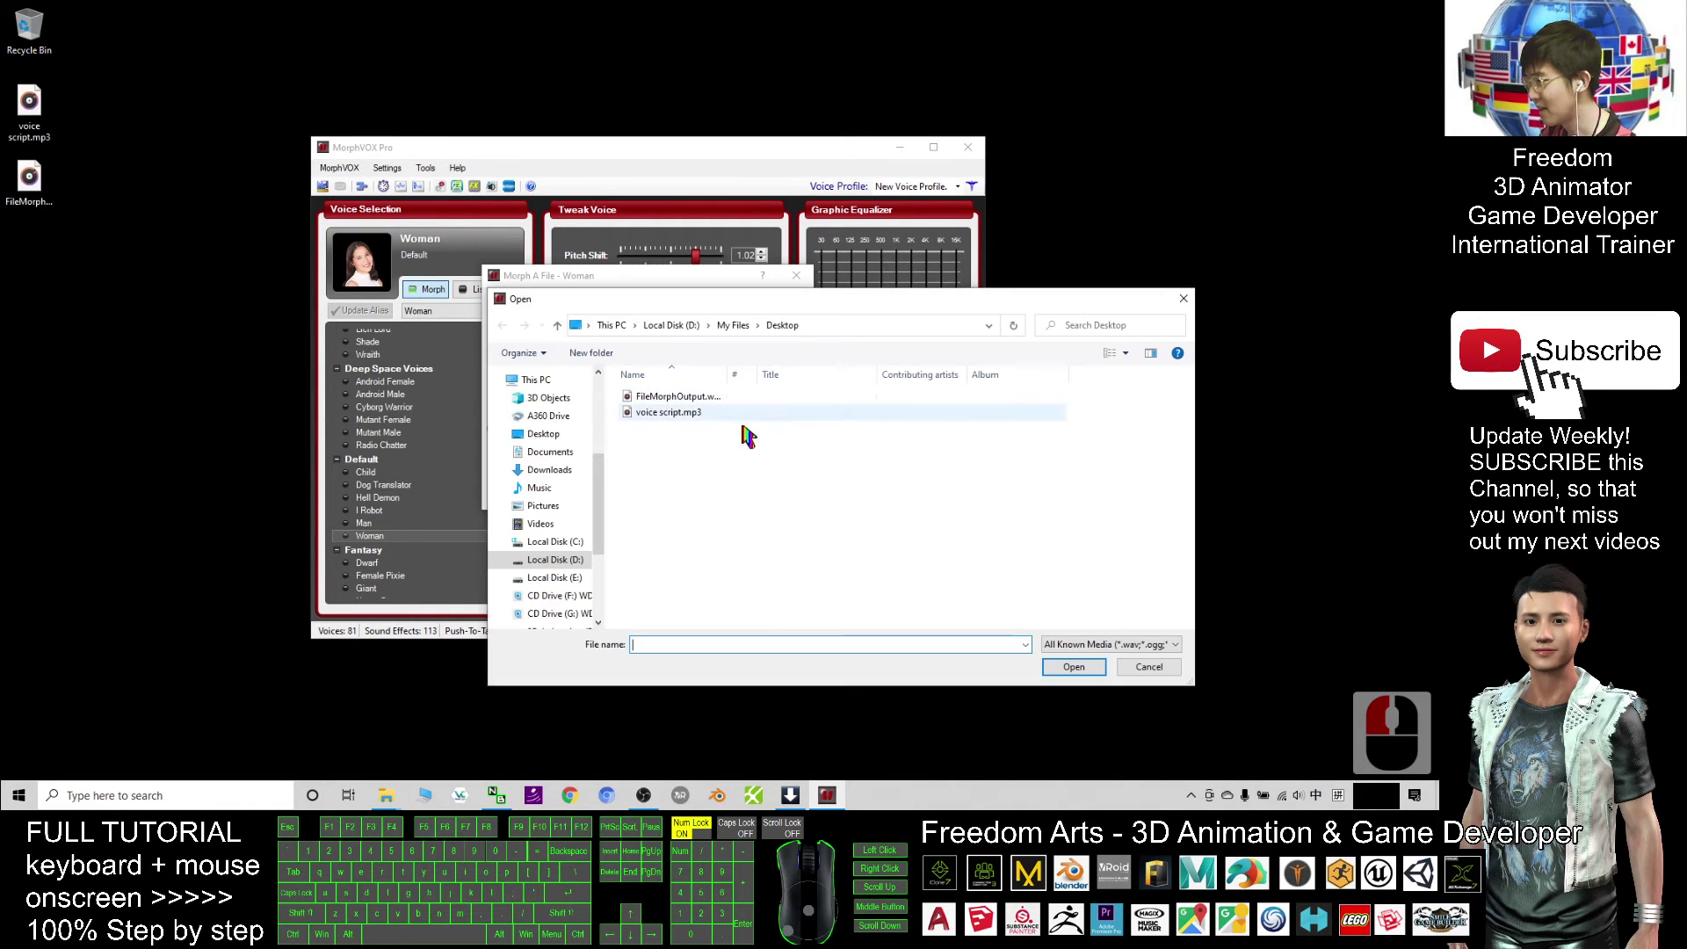
{"action": "left_click", "coordinate": [657, 420]}
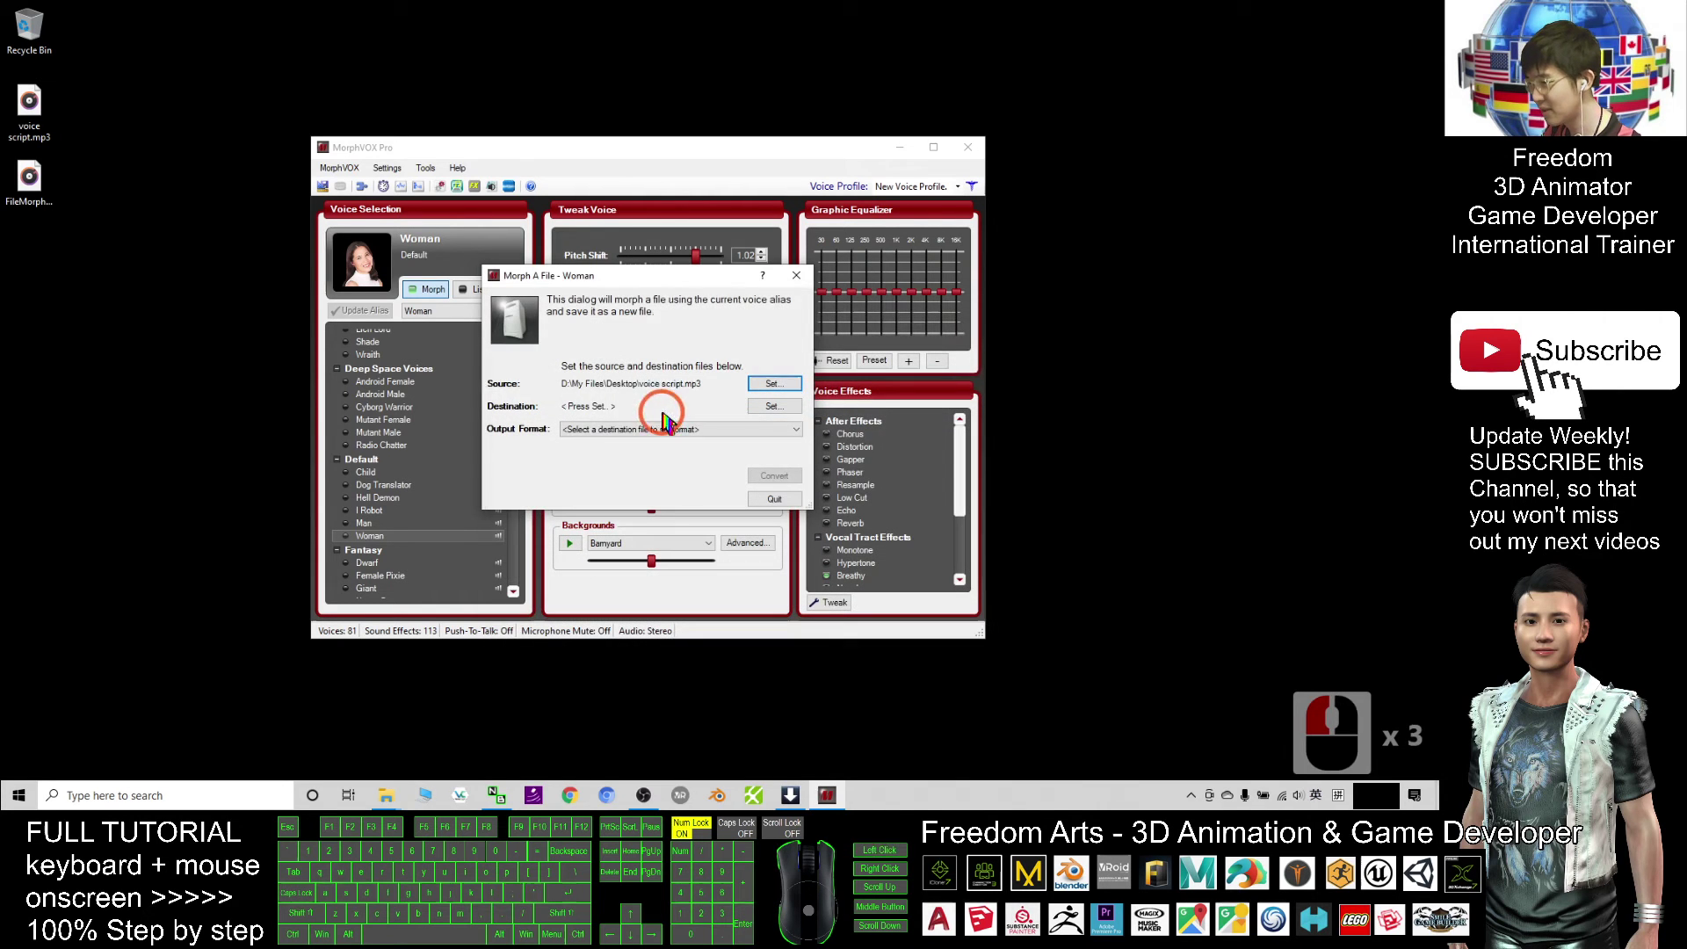
Name the output 'FileMorphOutput (woman)' on the desktop and convert with the Woman voice.
{"action": "left_click", "coordinate": [774, 406]}
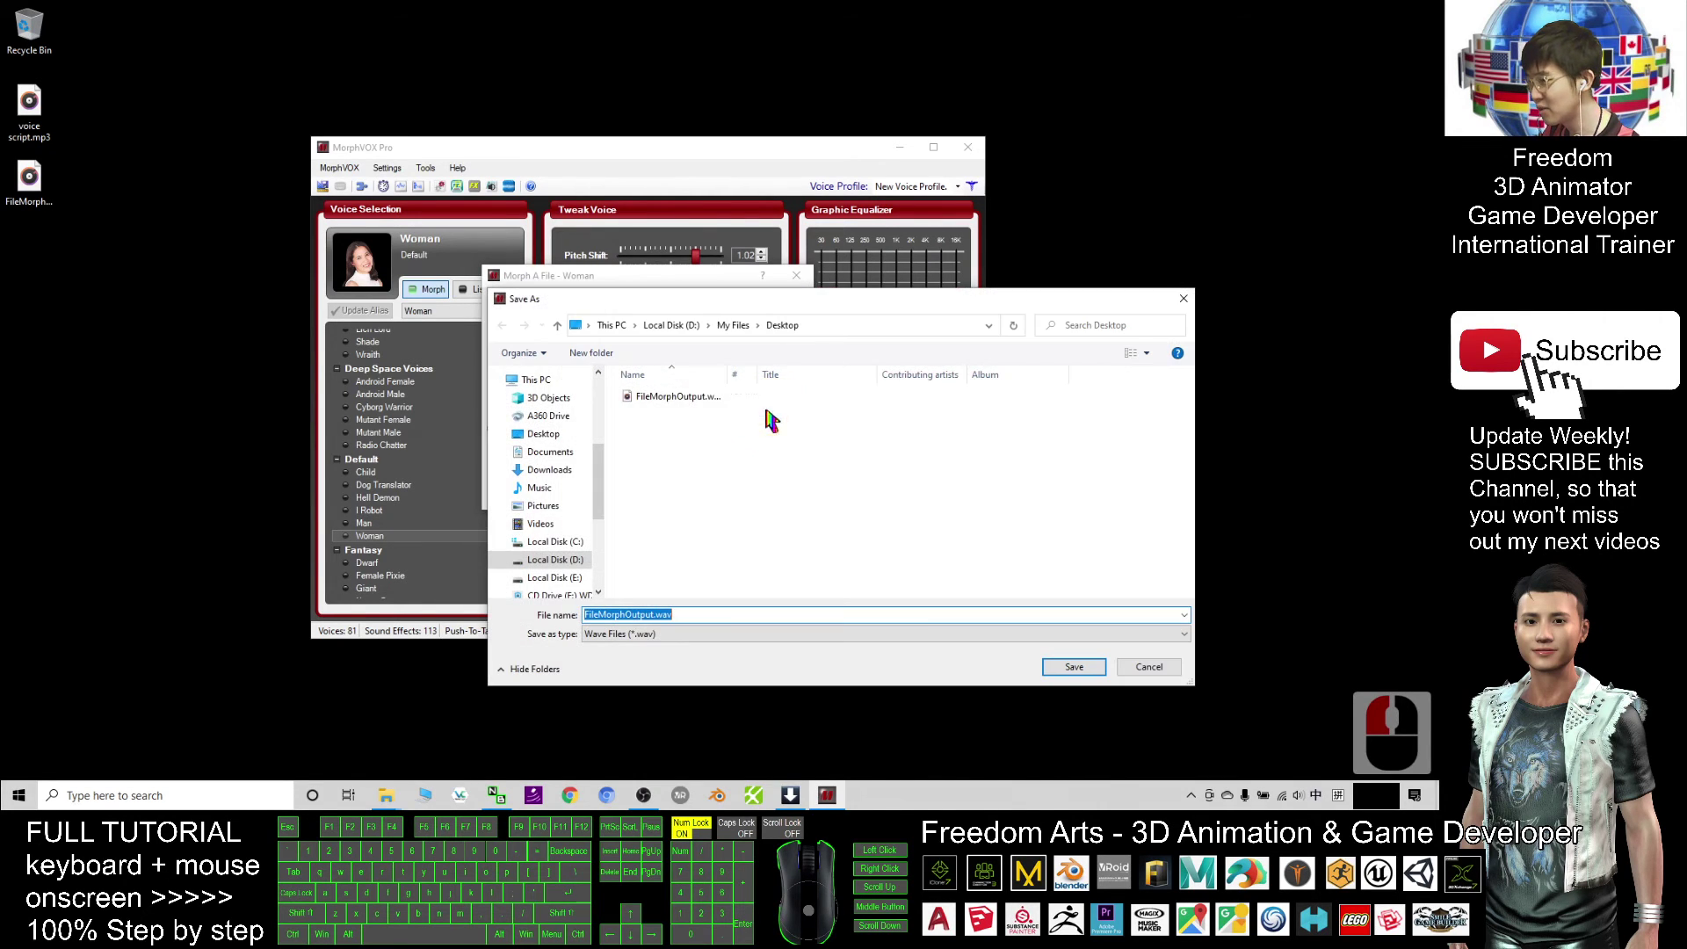
{"action": "double_click", "coordinate": [661, 614]}
{"action": "left_click", "coordinate": [703, 608]}
{"action": "key", "text": "BackSpace"}
{"action": "key", "text": "BackSpace"}
{"action": "key", "text": "BackSpace"}
{"action": "key", "text": "BackSpace"}
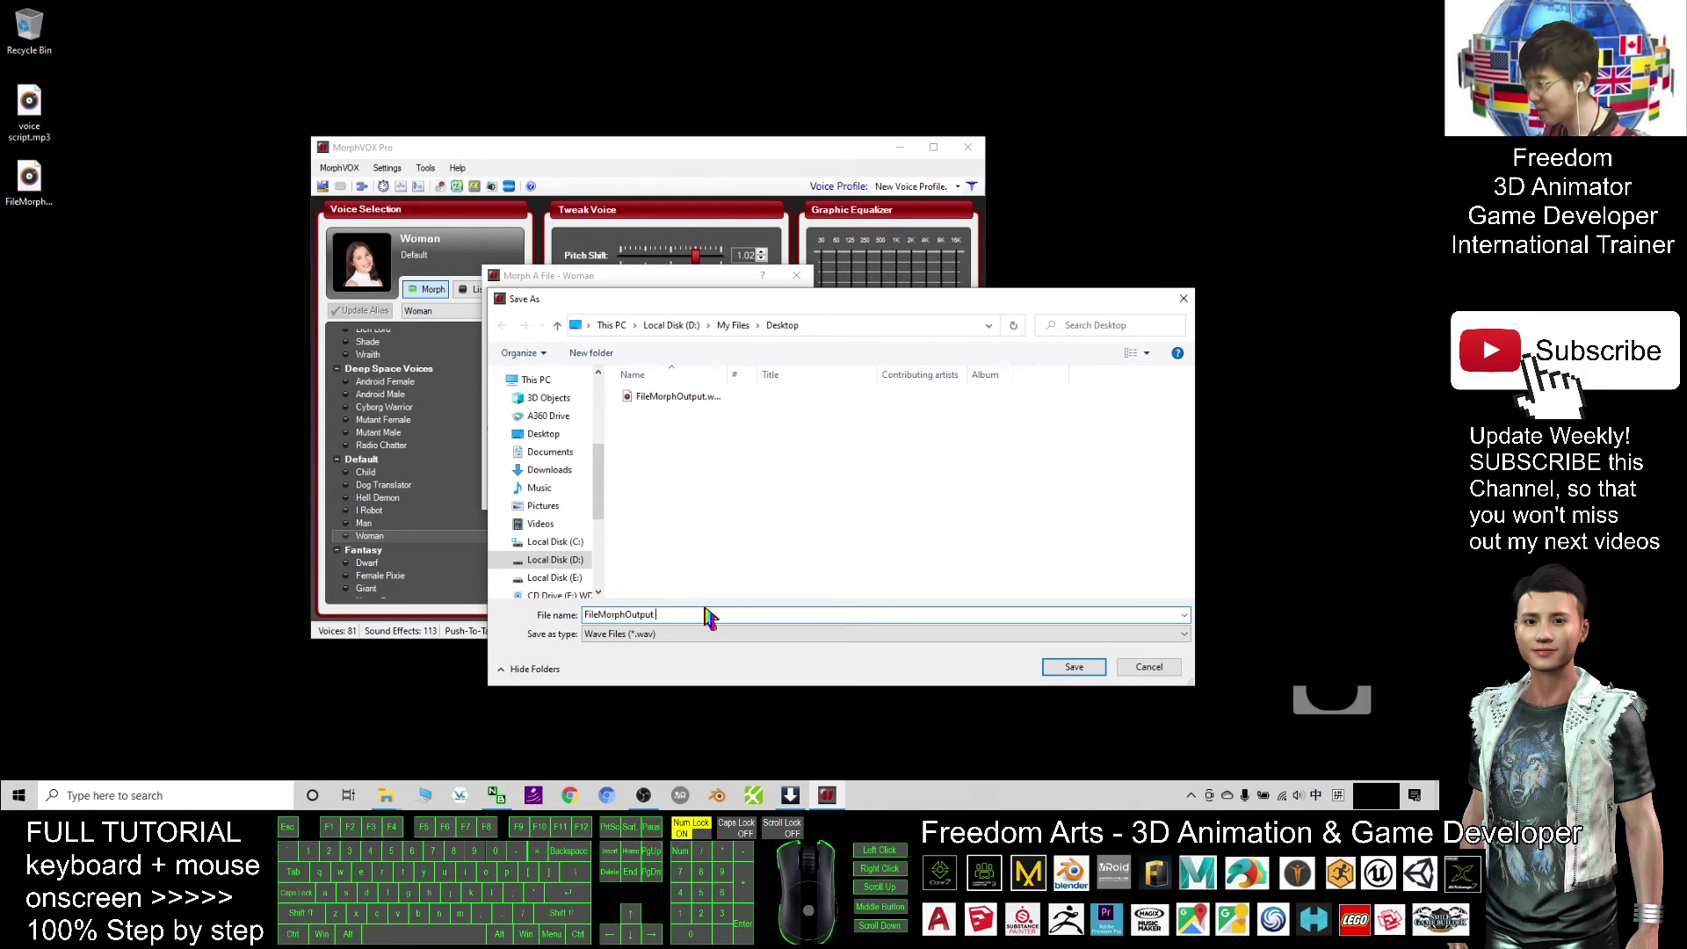
{"action": "type", "text": "(wom"}
{"action": "key", "text": "BackSpace"}
{"action": "key", "text": "BackSpace"}
{"action": "key", "text": "BackSpace"}
{"action": "key", "text": "BackSpace"}
{"action": "key", "text": "BackSpace"}
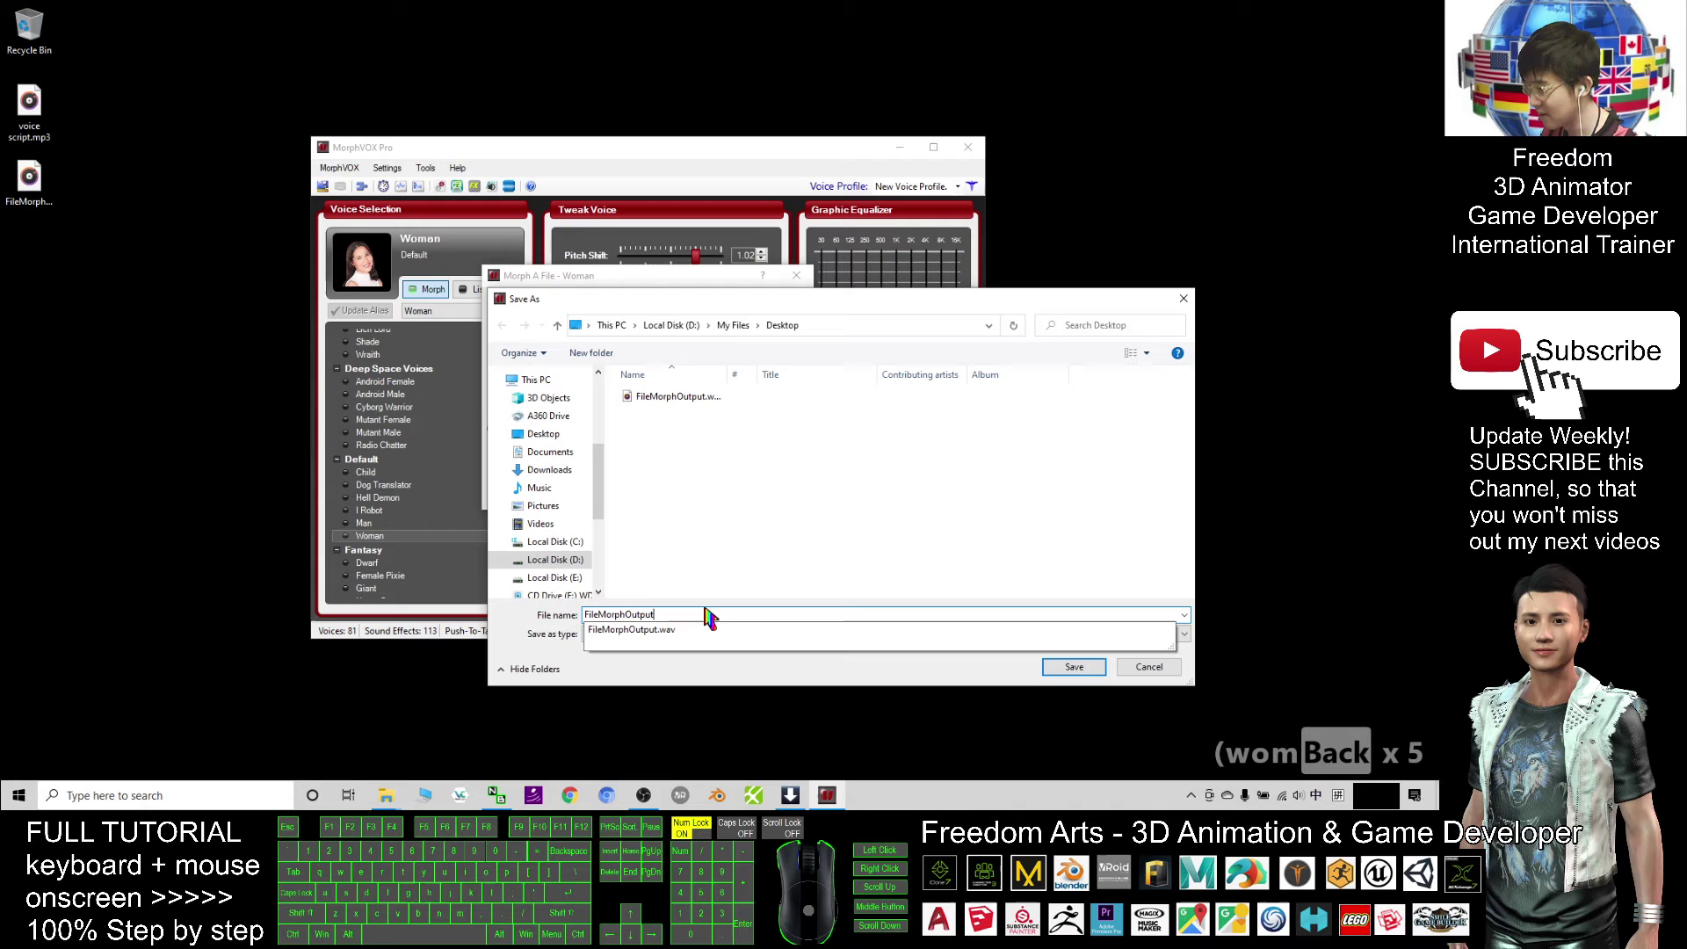
{"action": "key", "text": "shift"}
{"action": "type", "text": "(woman)"}
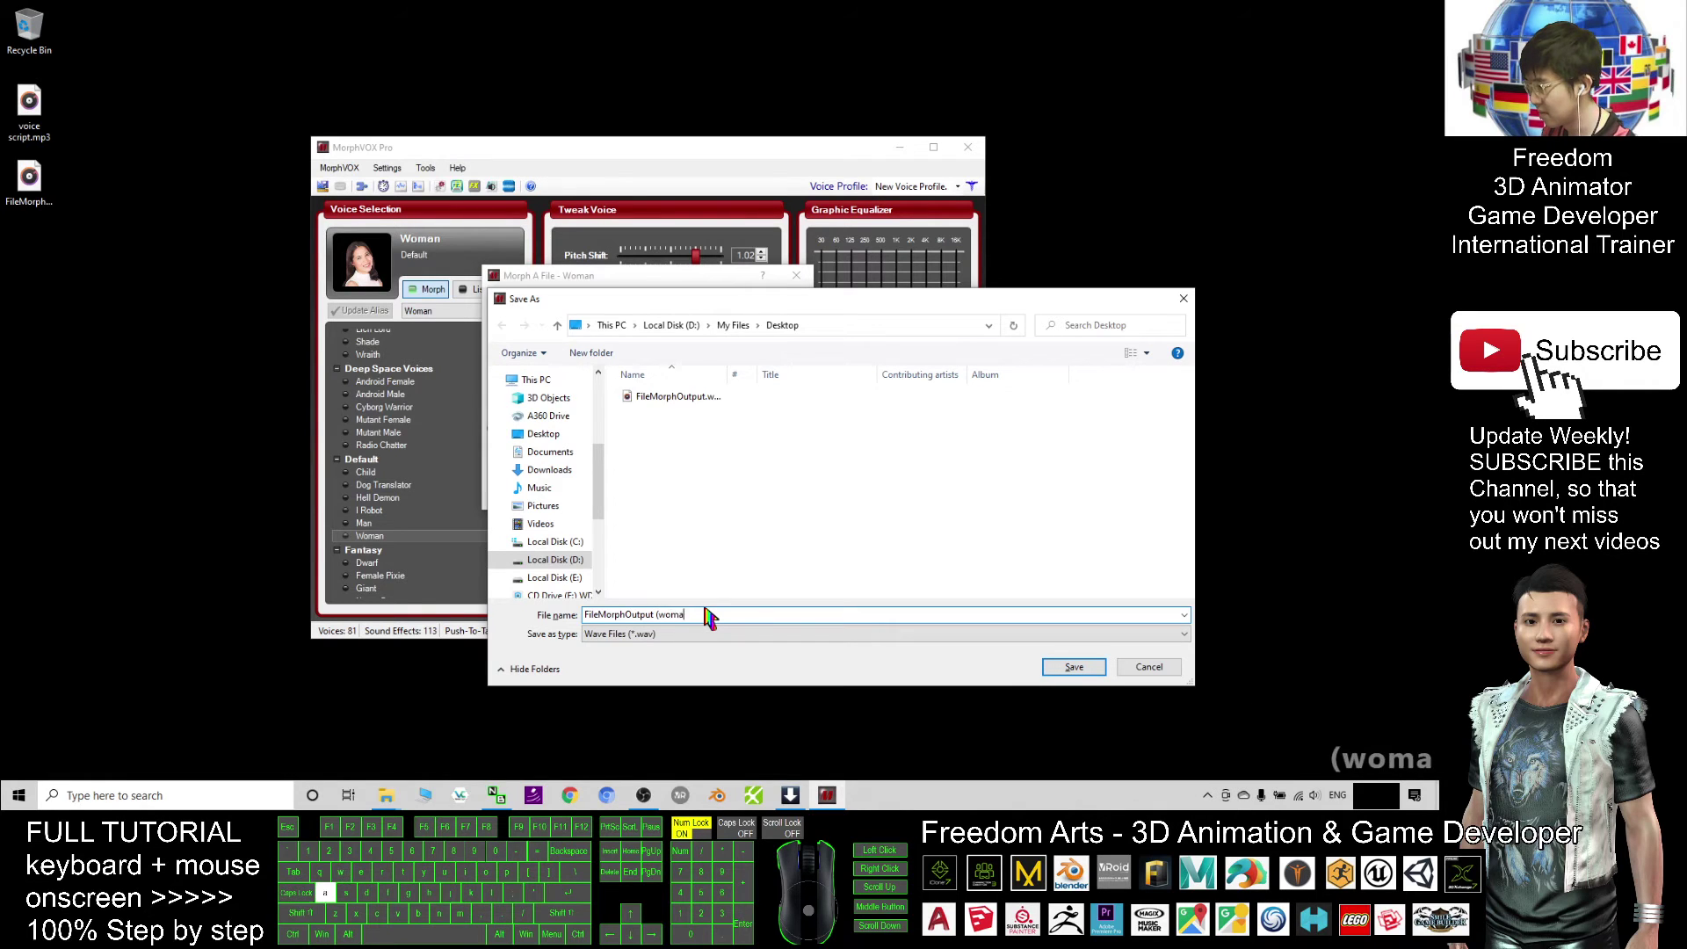
{"action": "left_click", "coordinate": [1068, 668]}
{"action": "left_click", "coordinate": [775, 475]}
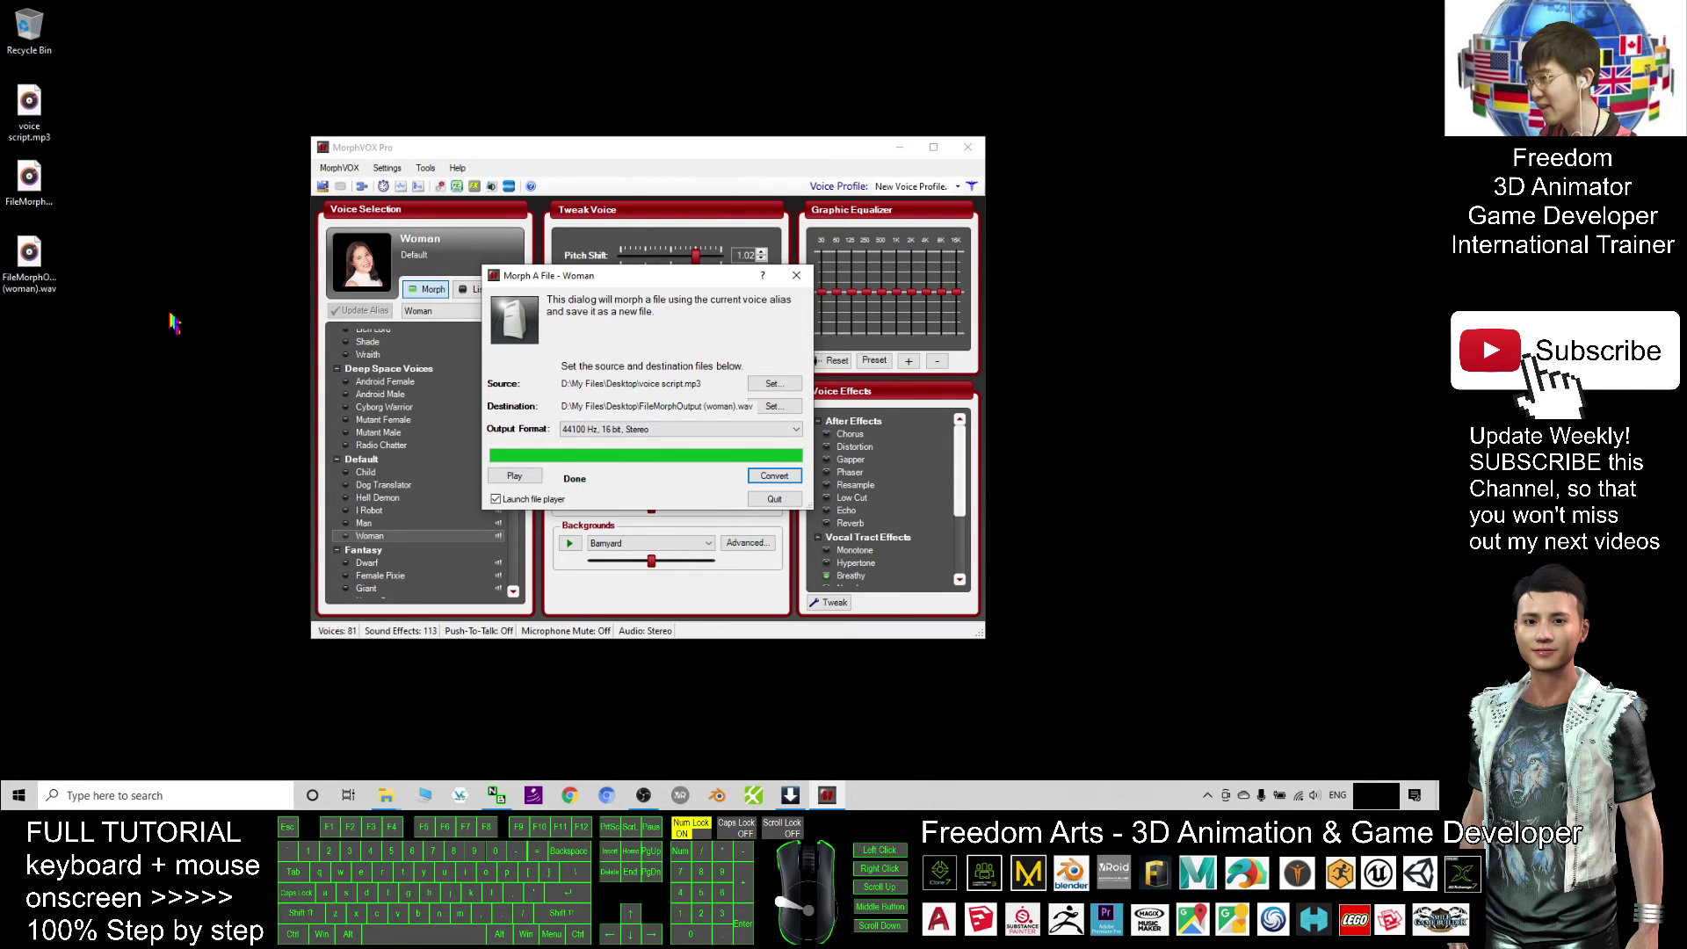
{"action": "double_click", "coordinate": [29, 256]}
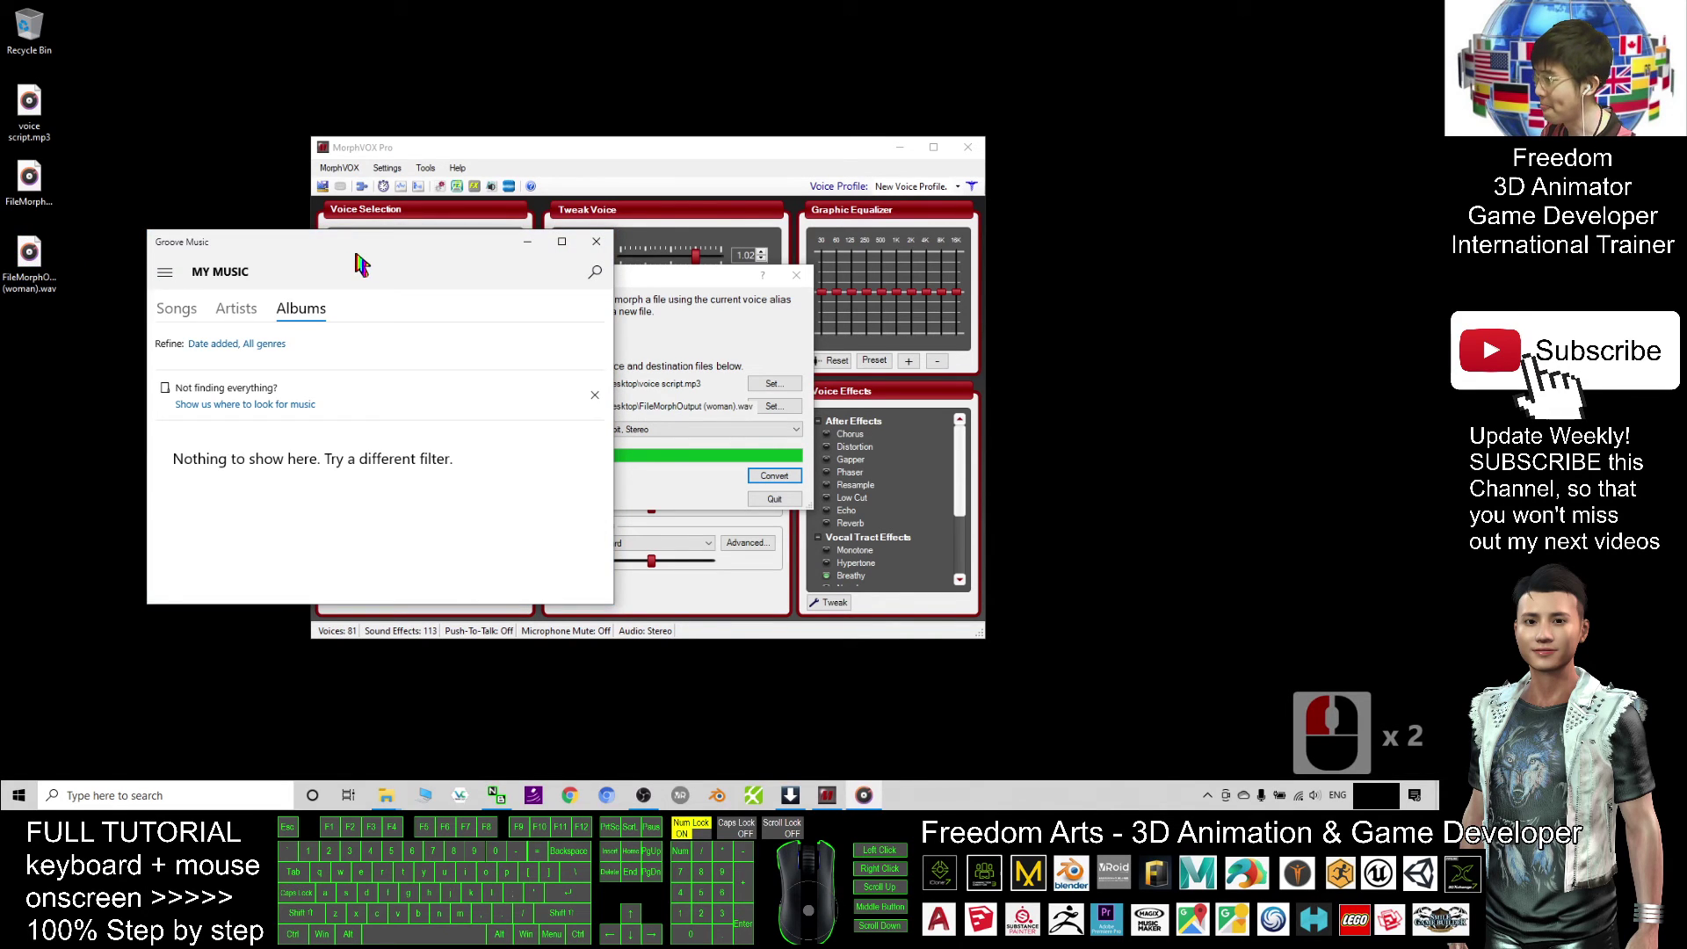
{"action": "left_click_drag", "start_coordinate": [404, 249], "coordinate": [507, 204]}
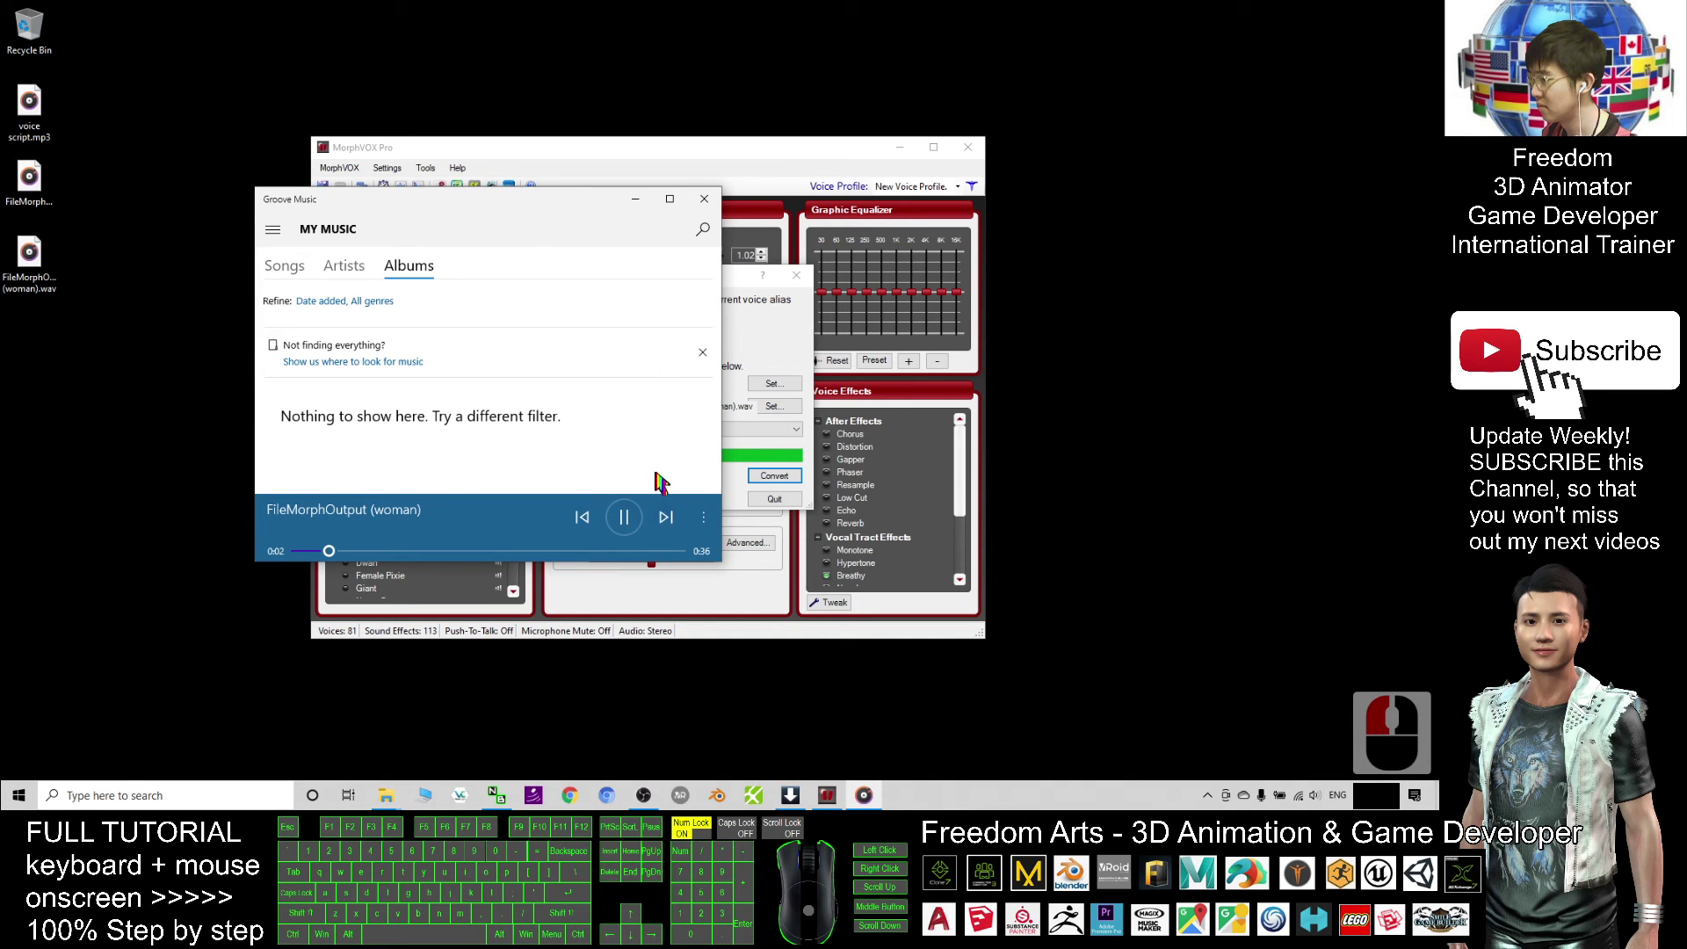
{"action": "left_click", "coordinate": [624, 516]}
{"action": "left_click", "coordinate": [565, 246]}
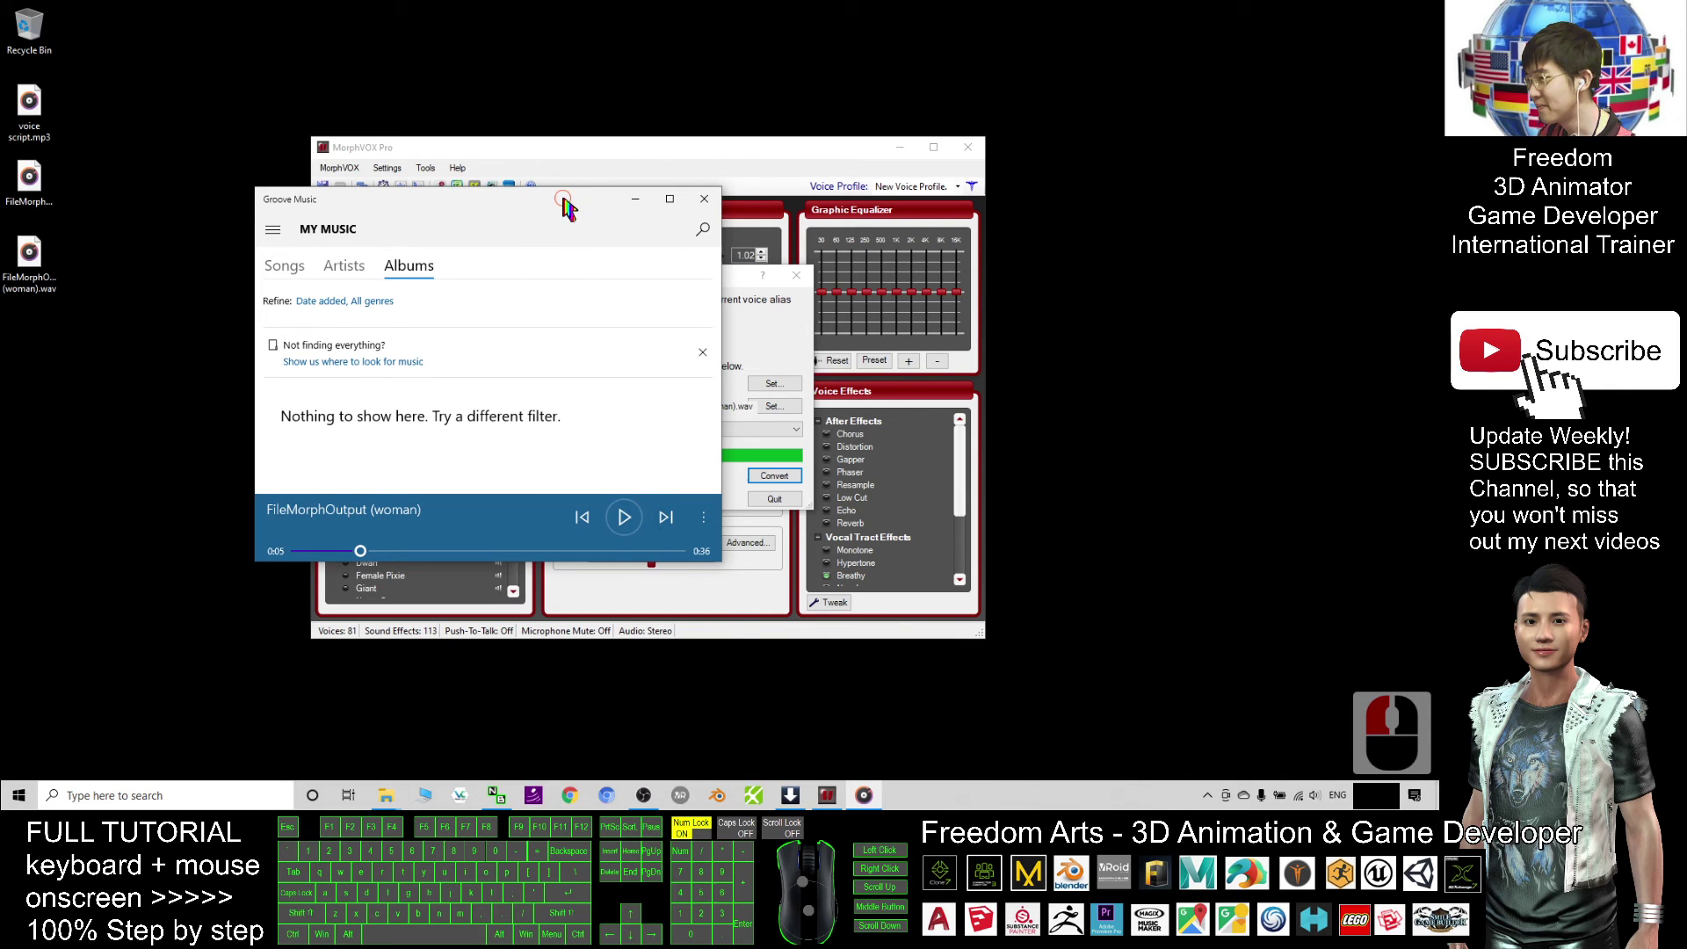
{"action": "left_click_drag", "start_coordinate": [565, 203], "coordinate": [575, 293]}
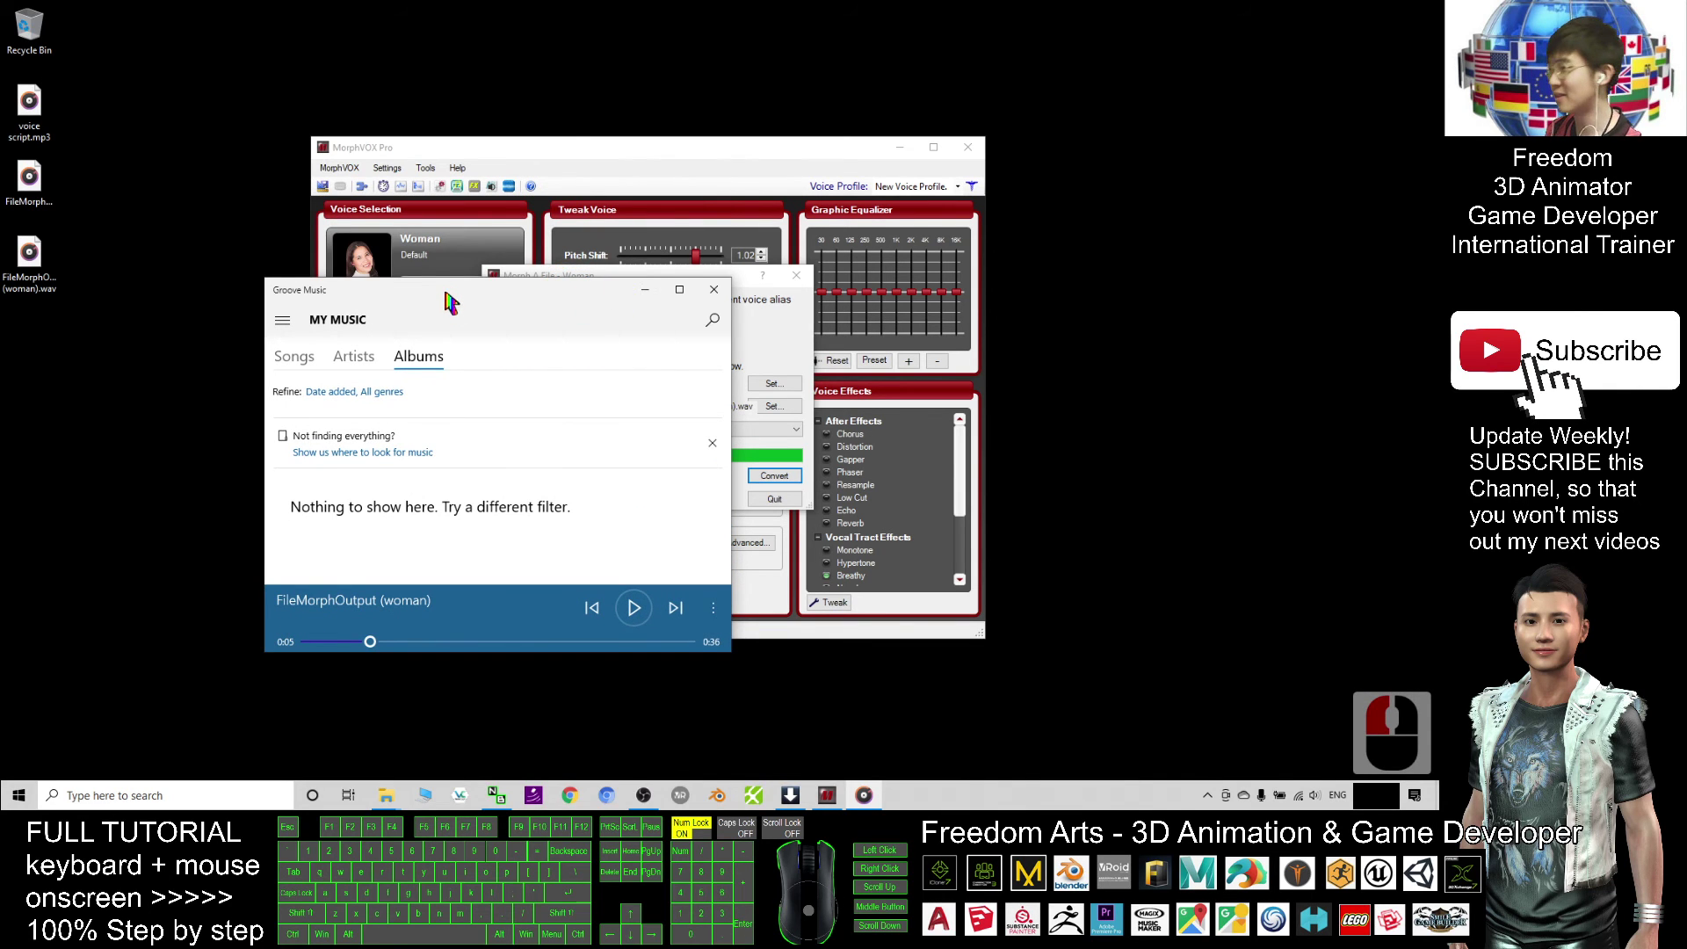
{"action": "left_click_drag", "start_coordinate": [450, 302], "coordinate": [387, 384]}
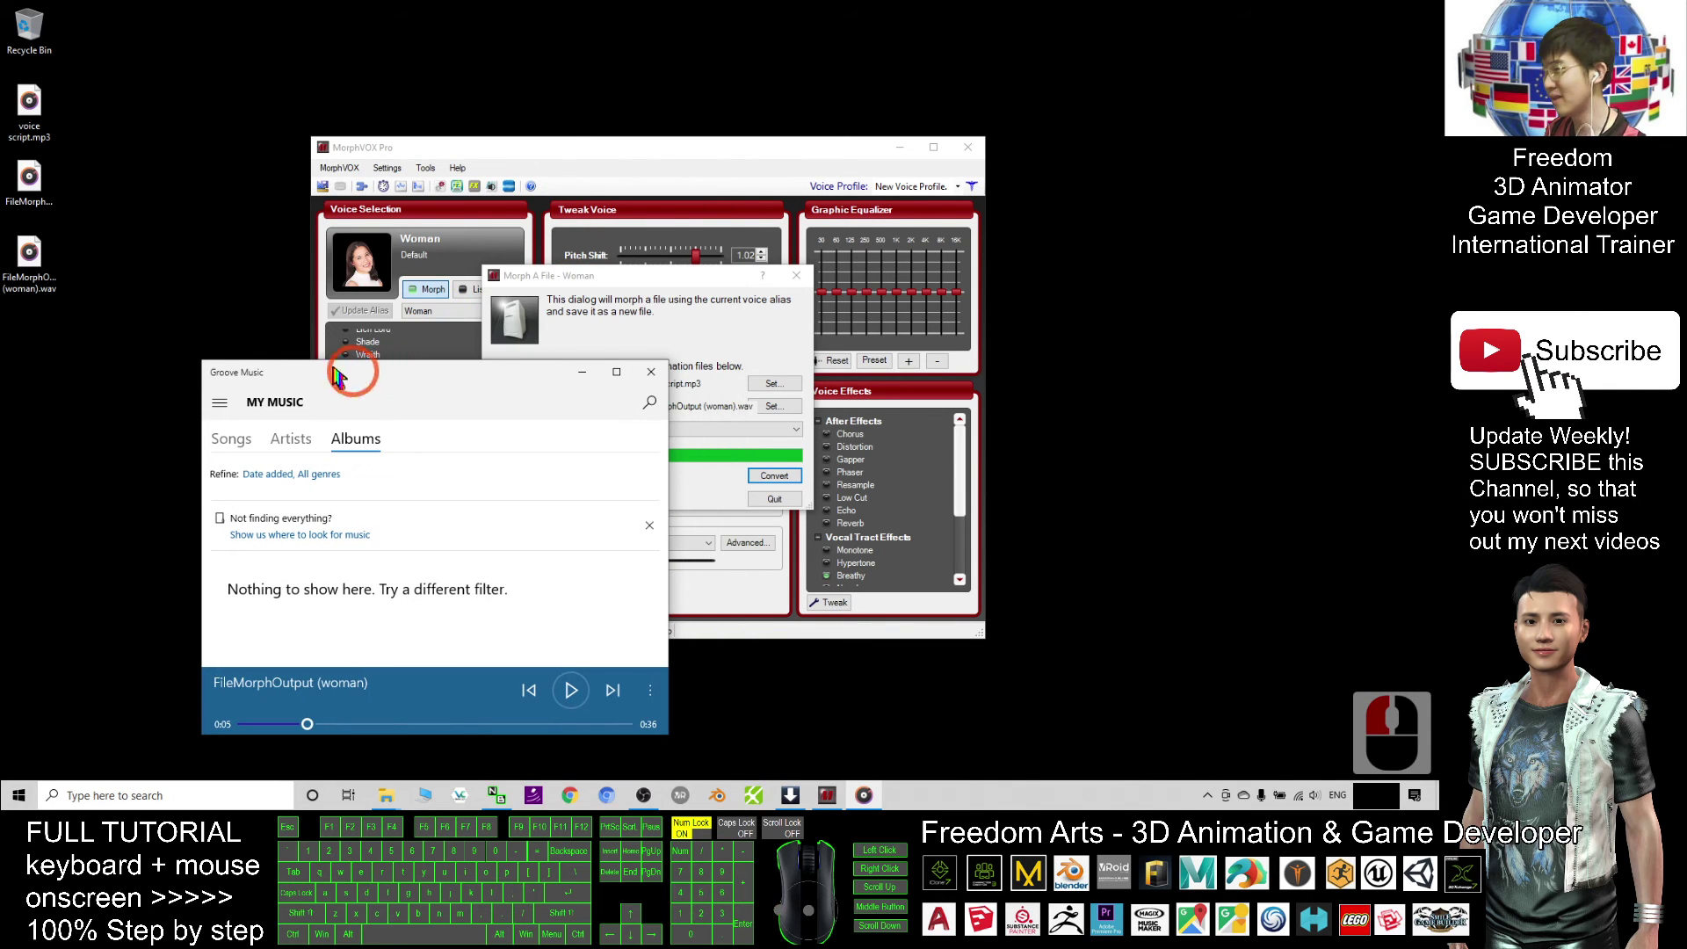
{"action": "left_click", "coordinate": [48, 195]}
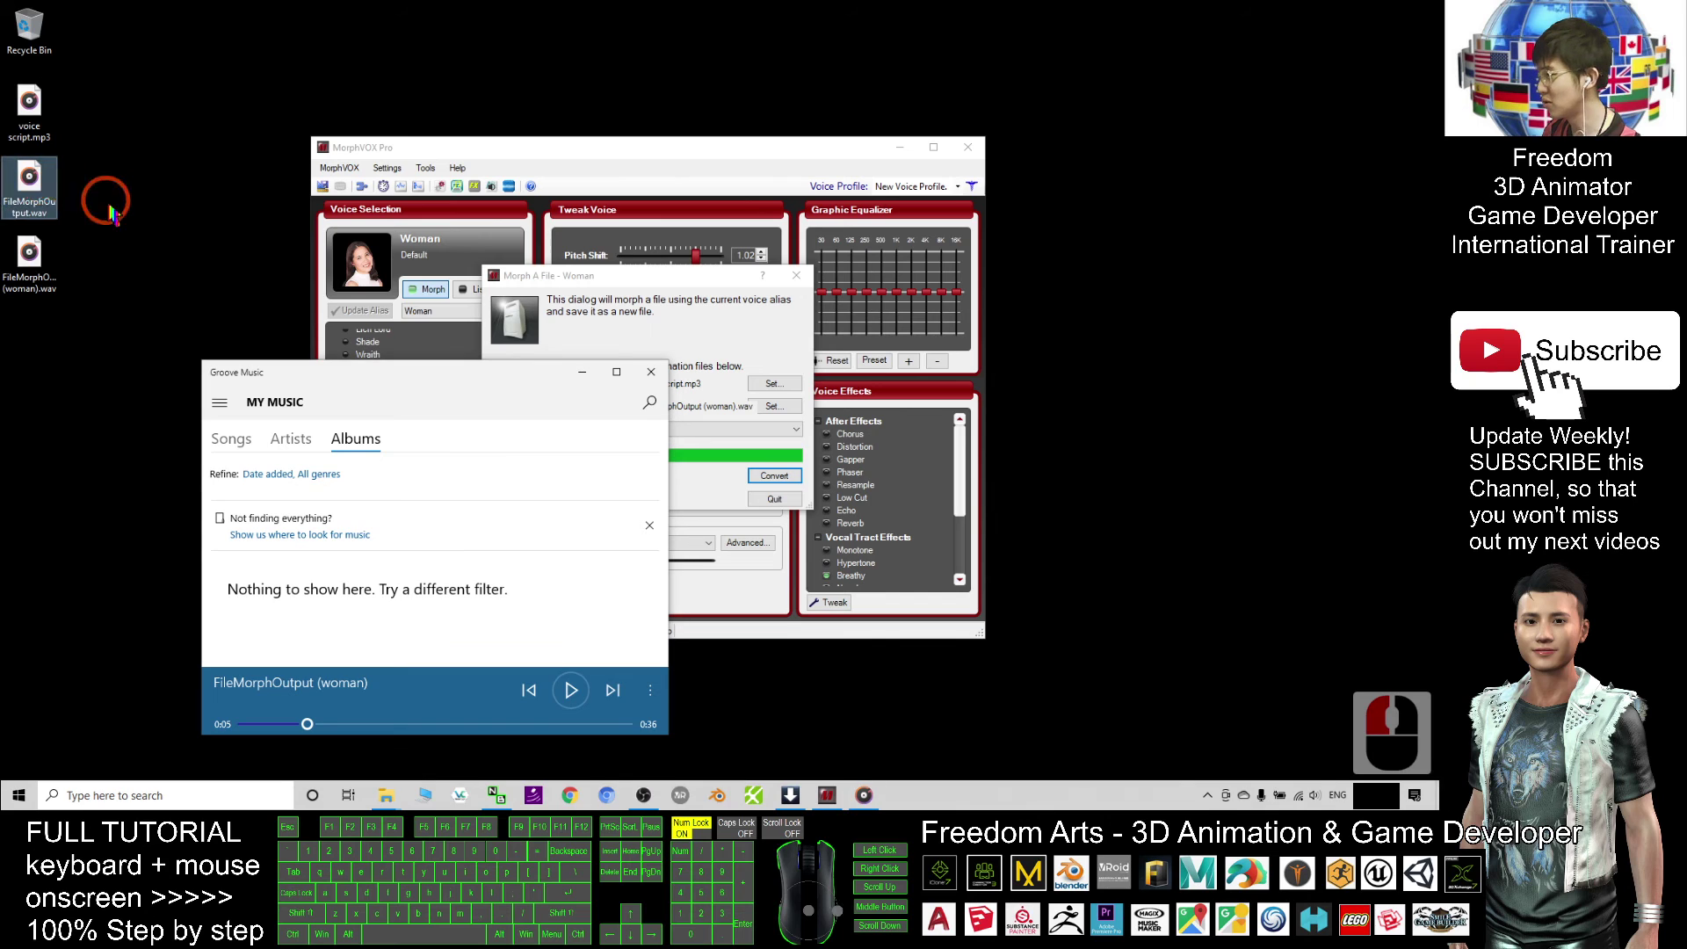
{"action": "left_click", "coordinate": [443, 389]}
{"action": "left_click", "coordinate": [651, 372]}
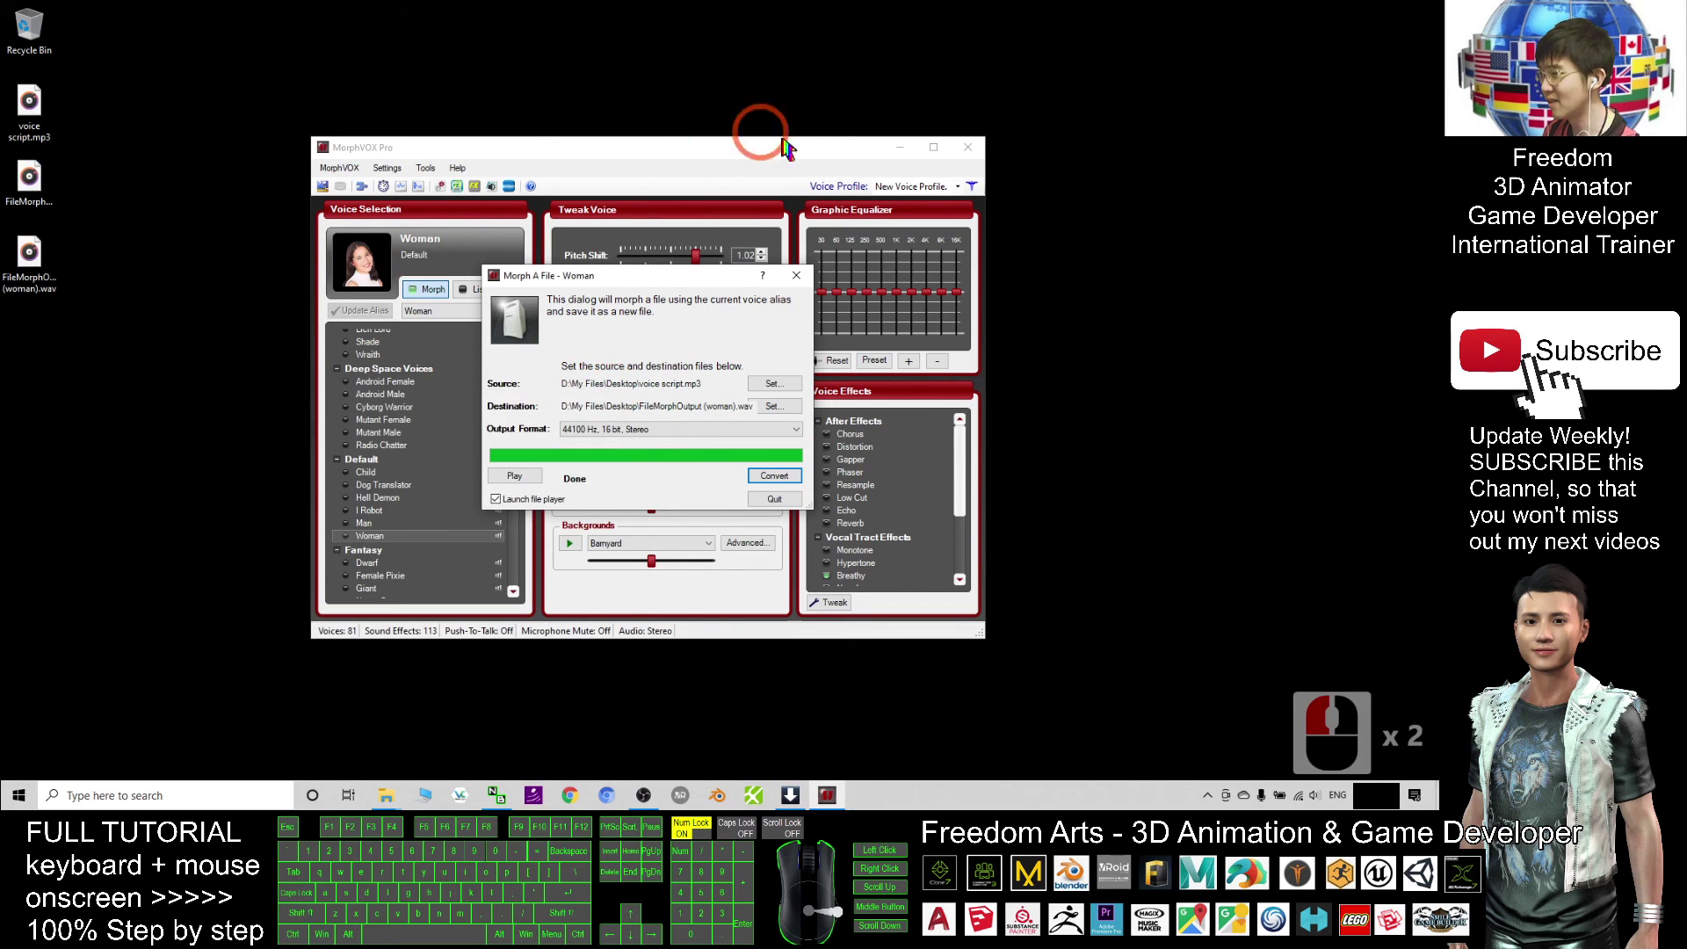
Close the Woman morph dialog, select the three desktop audio files, and reposition MorphVOX.
{"action": "left_click", "coordinate": [798, 279]}
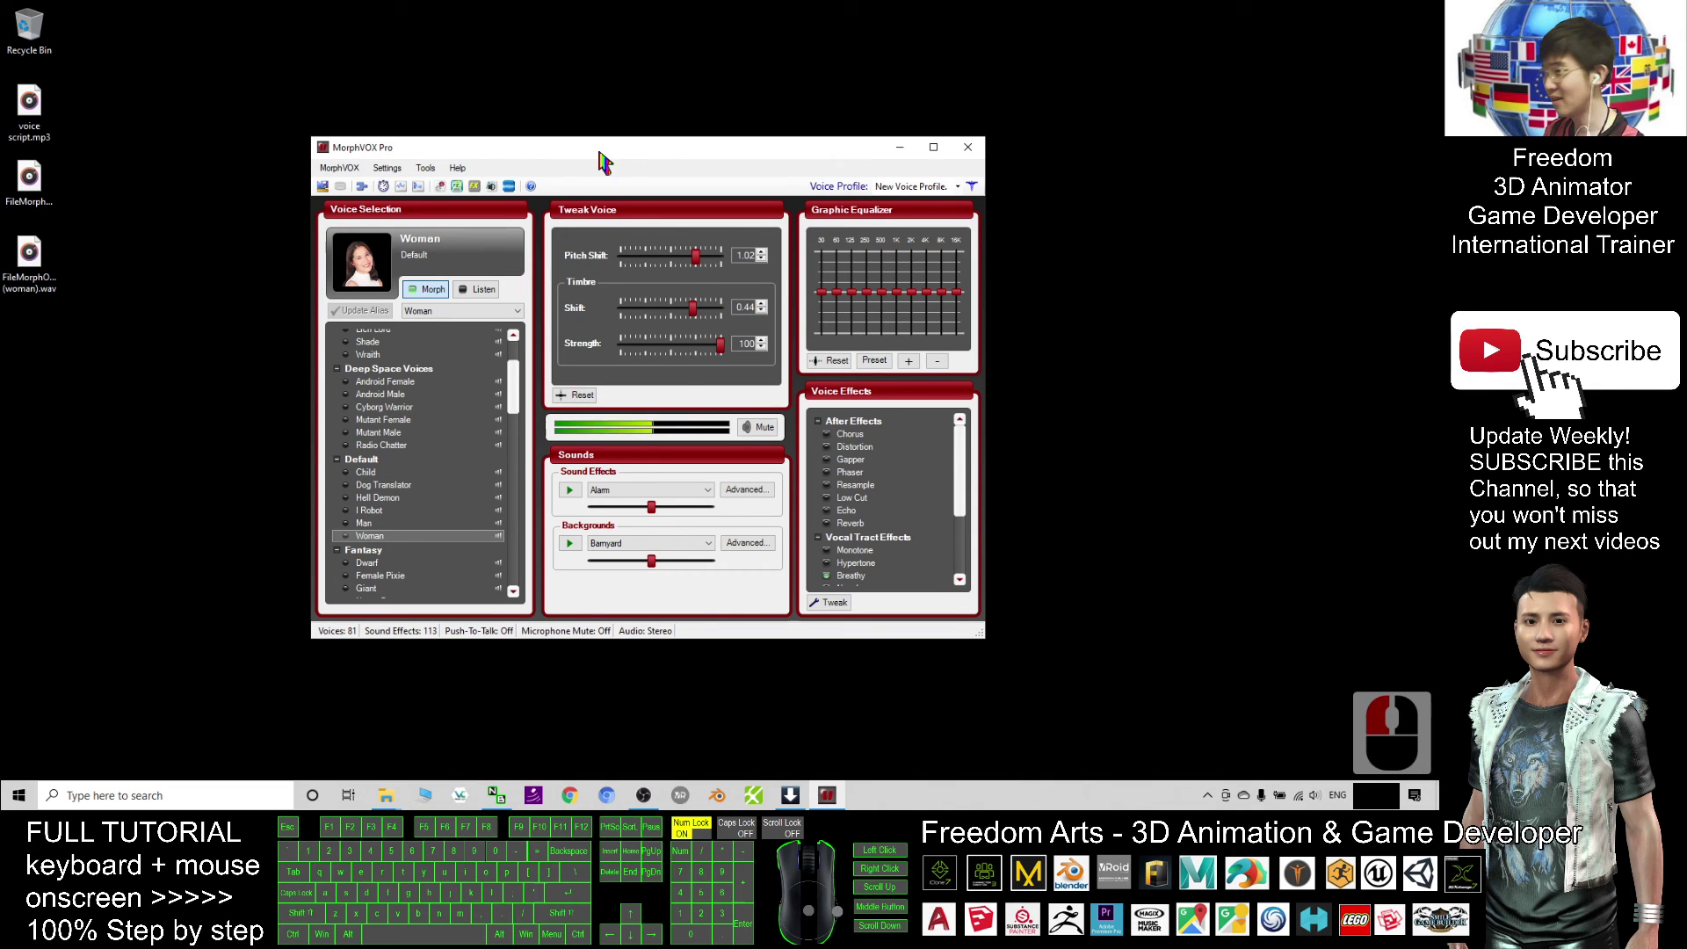
{"action": "left_click_drag", "start_coordinate": [603, 161], "coordinate": [620, 147]}
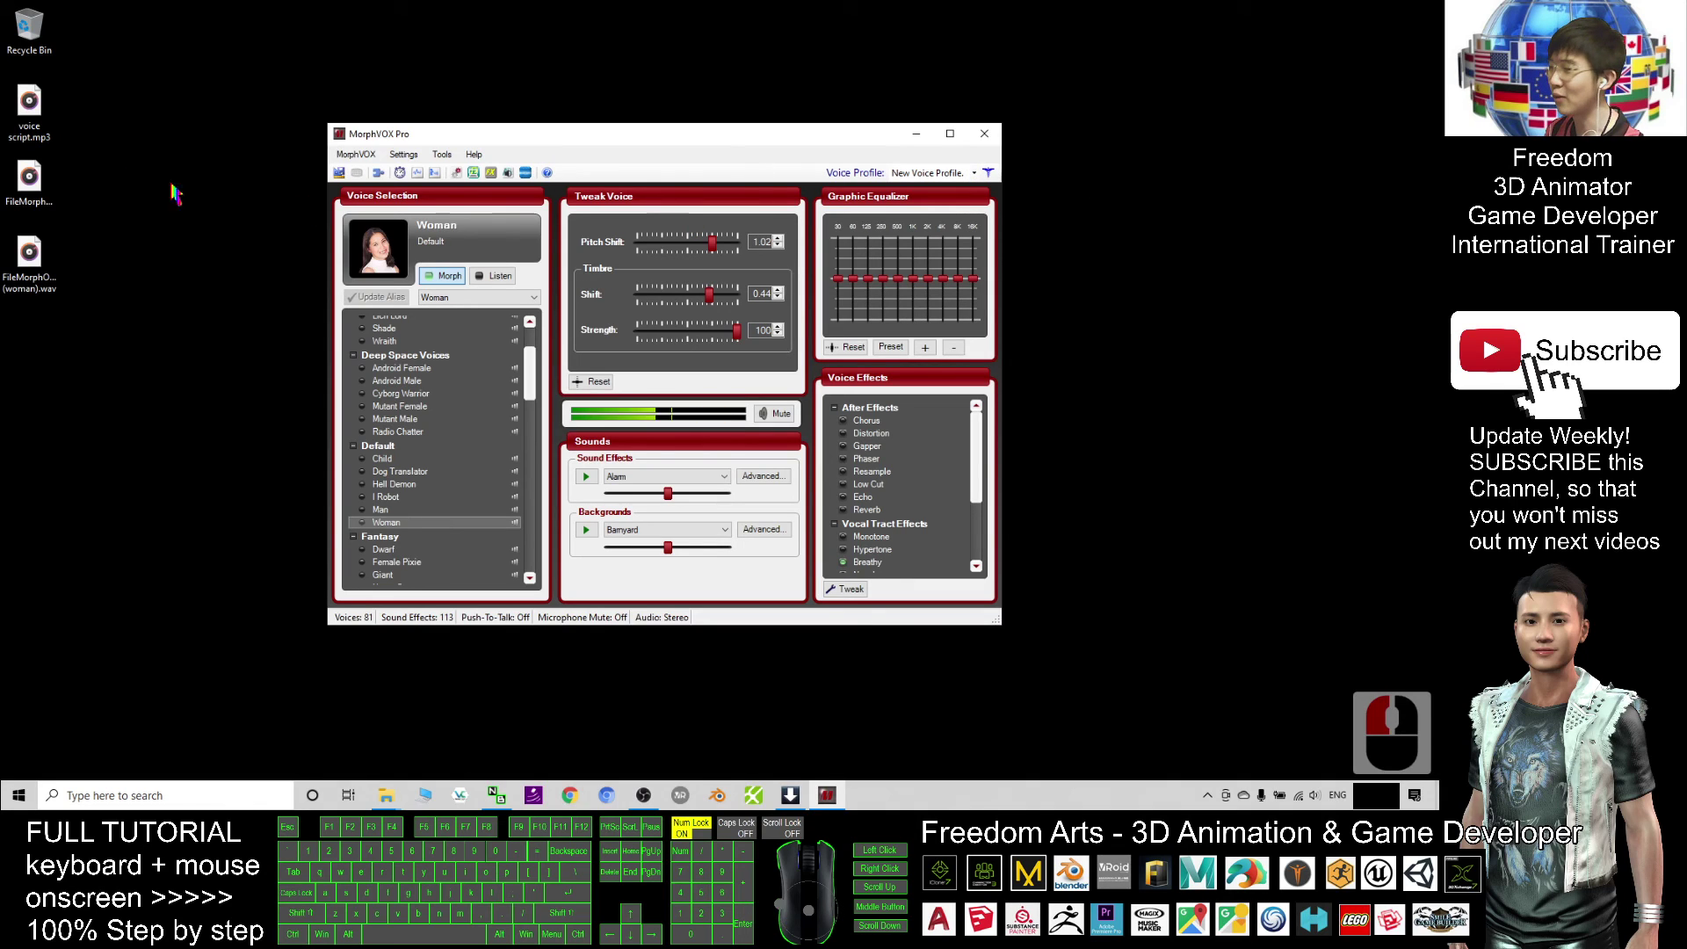
{"action": "left_click_drag", "start_coordinate": [109, 110], "coordinate": [56, 308]}
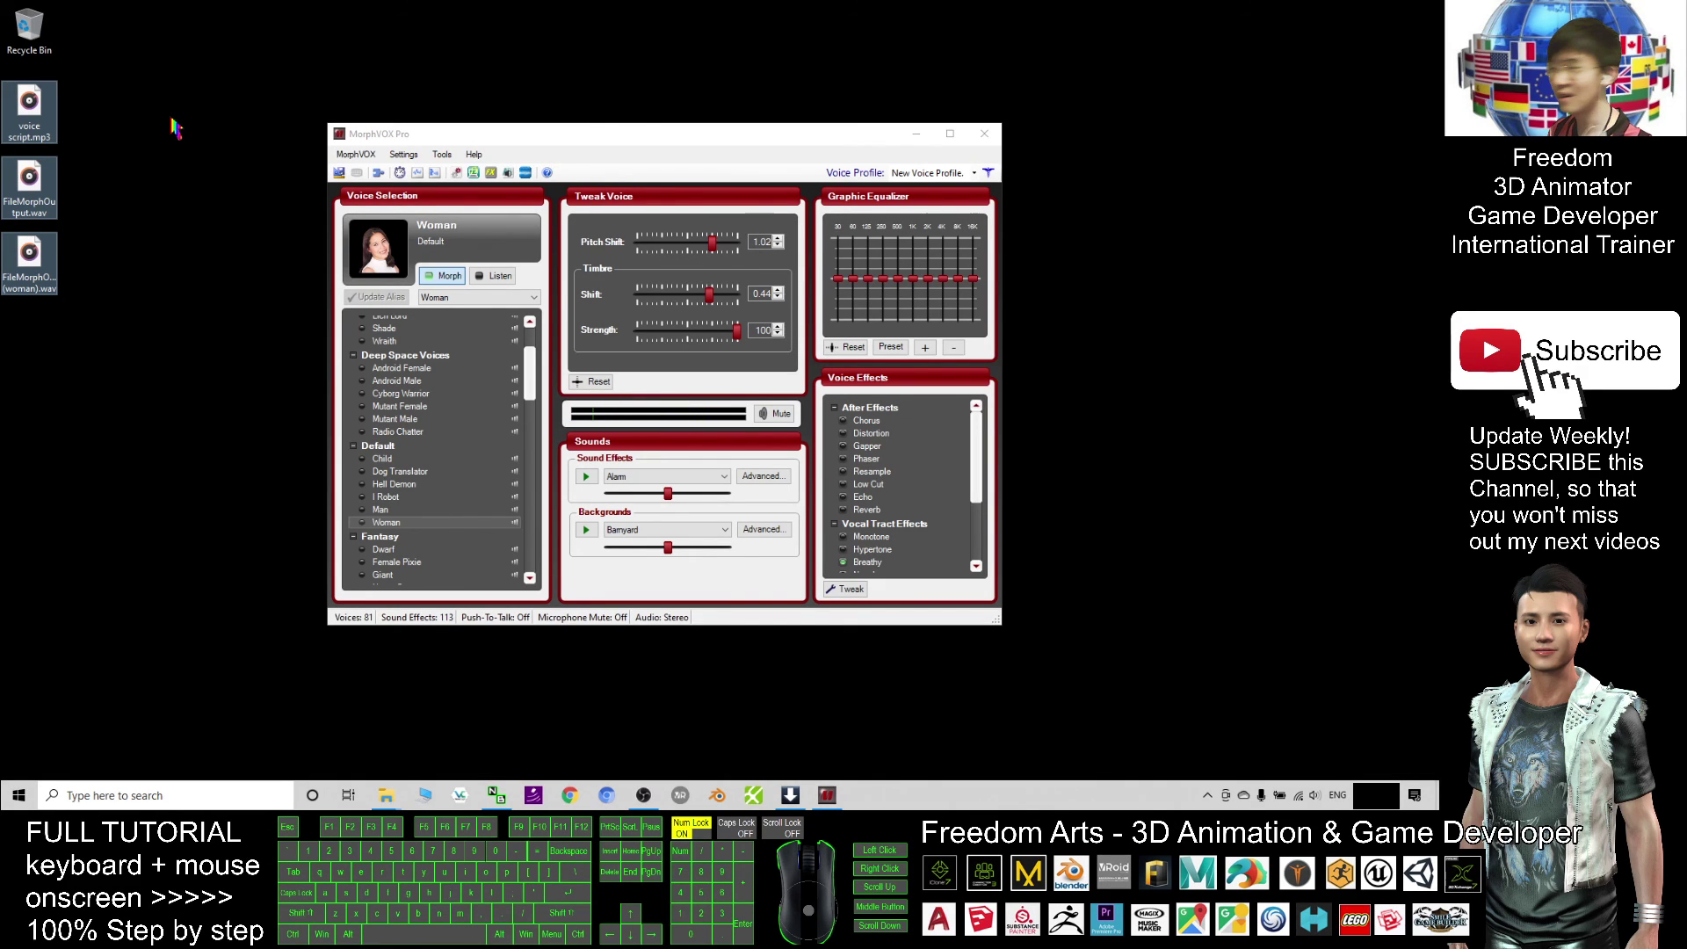
{"action": "left_click_drag", "start_coordinate": [620, 132], "coordinate": [659, 150]}
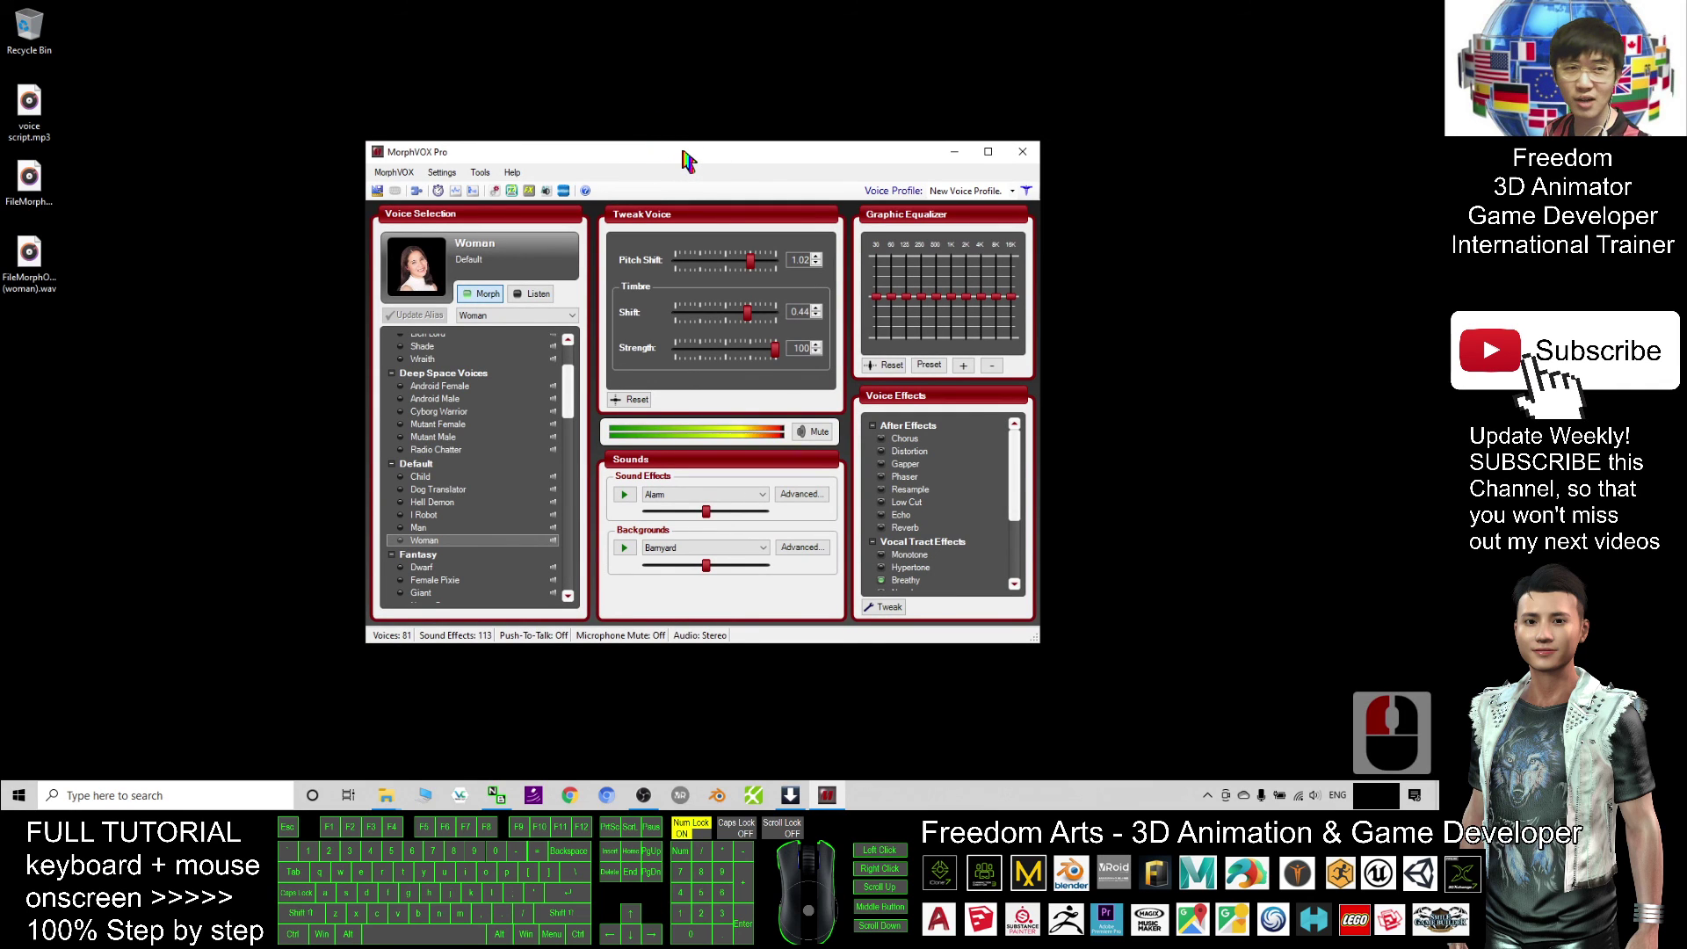